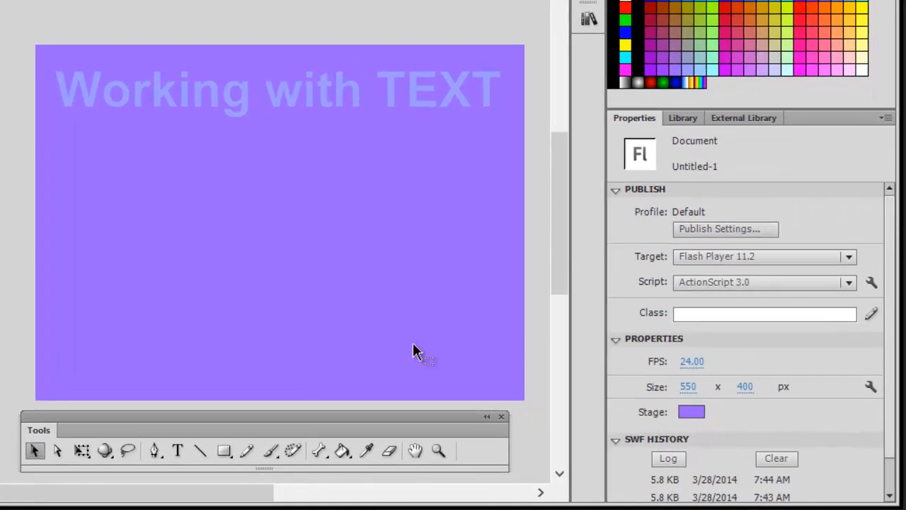
Activate the Text tool with the Classic Text engine and the Static Text type
left_click(178, 450)
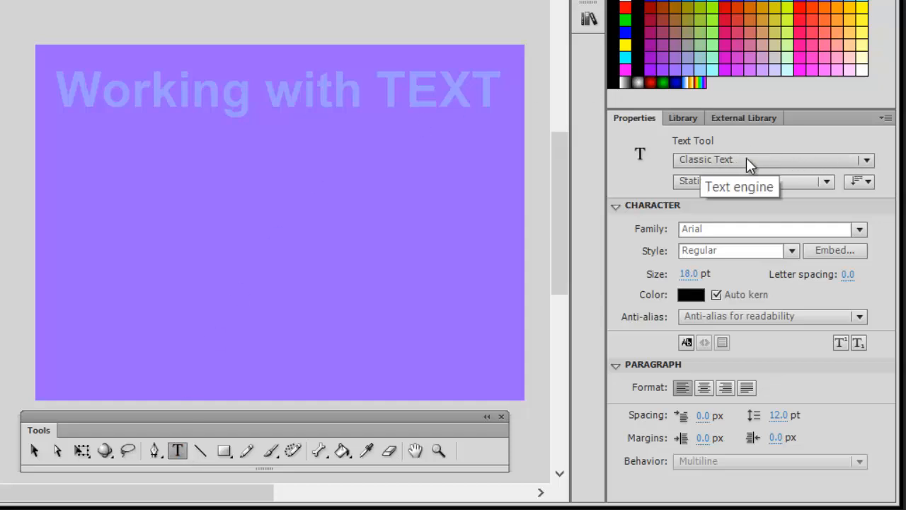
left_click(867, 158)
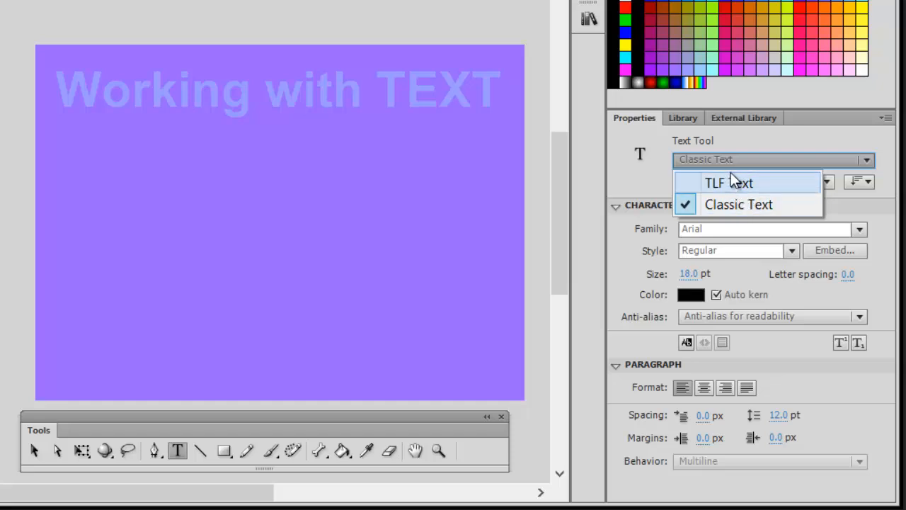
left_click(752, 211)
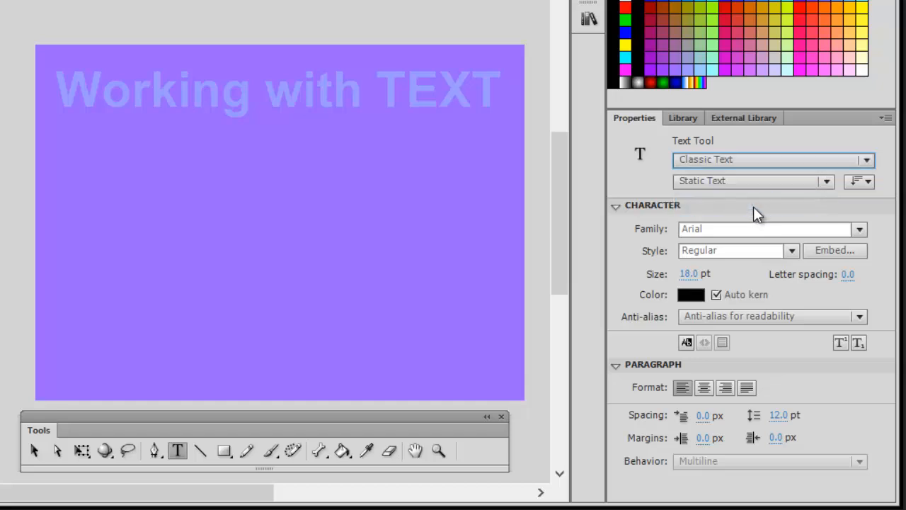
left_click(826, 182)
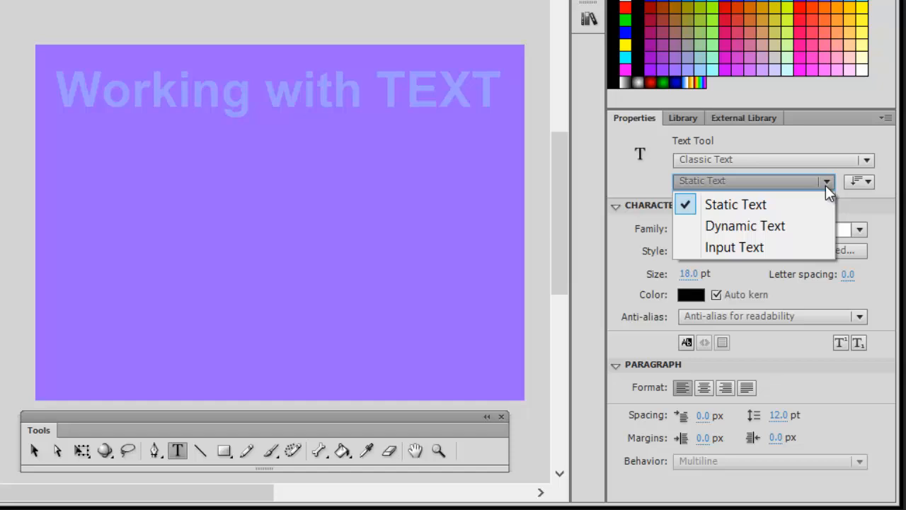
left_click(752, 208)
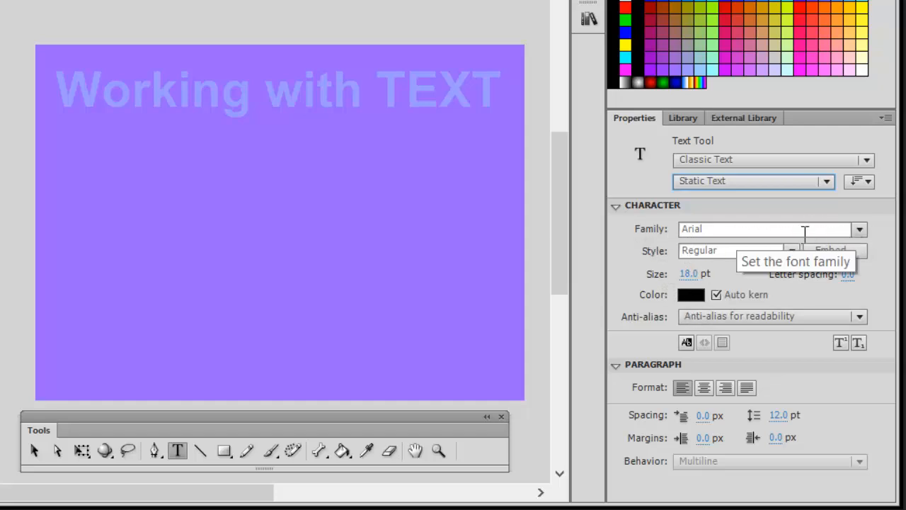
Set the text's font family to Arial and its style to Regular
left_click(860, 230)
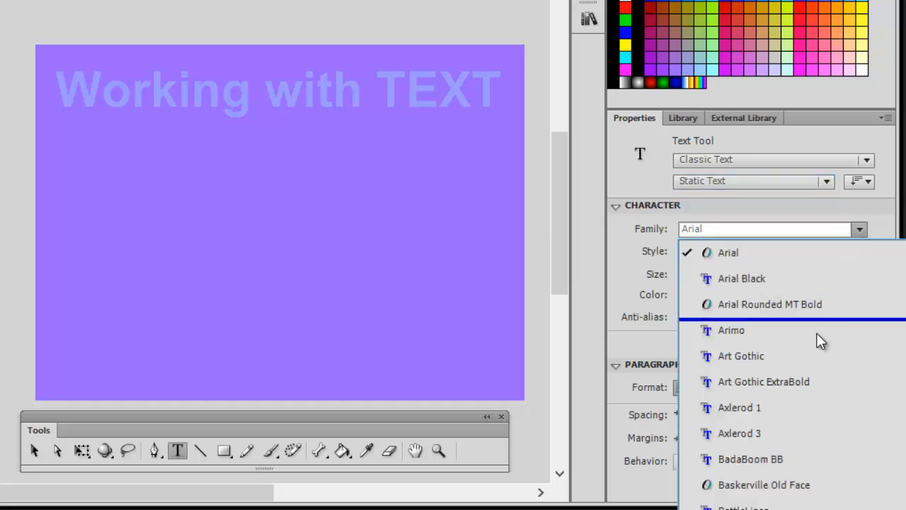
left_click(737, 253)
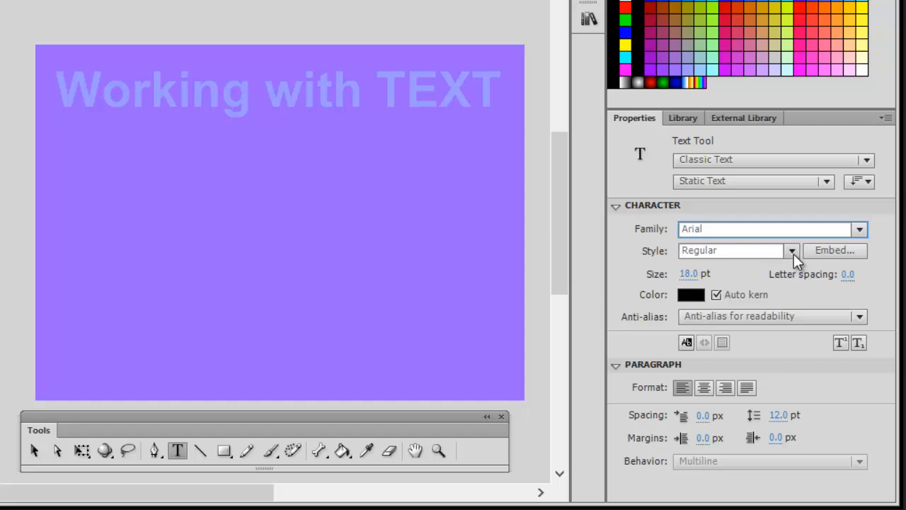
left_click(793, 252)
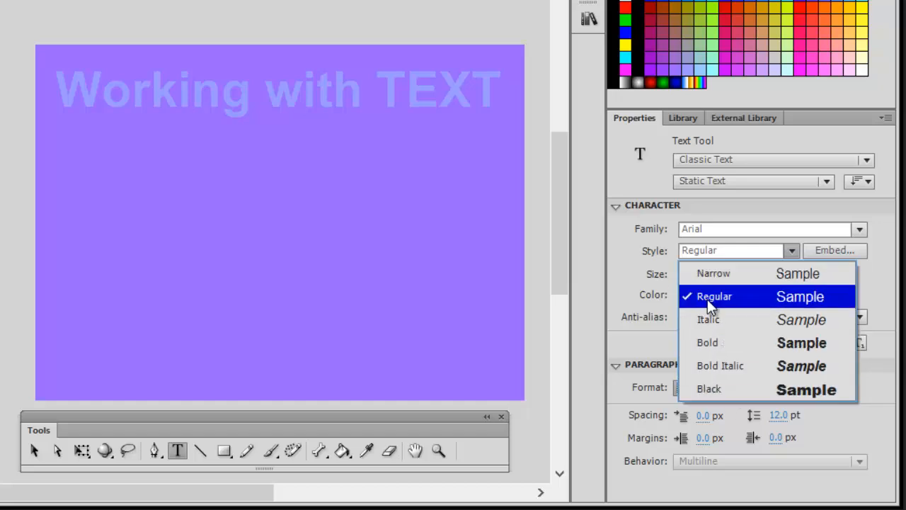
left_click(790, 259)
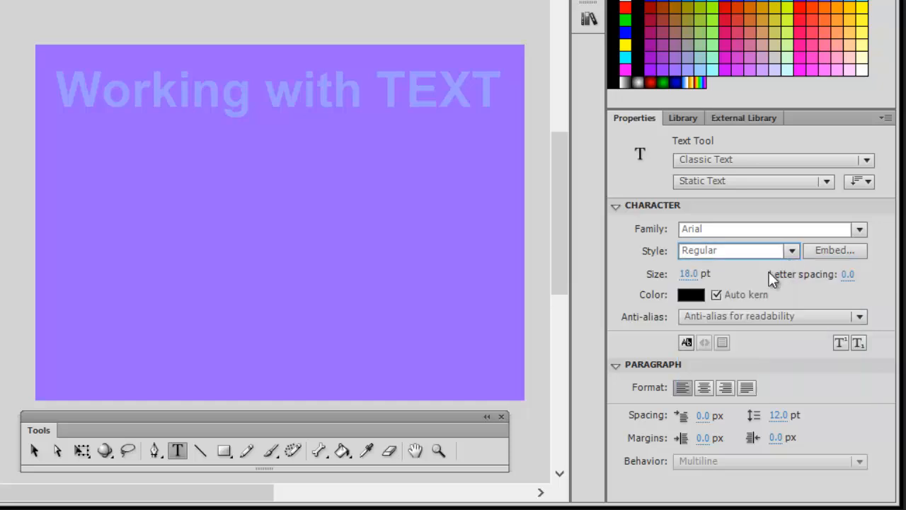
Set the font size to 18 pt
left_click(690, 273)
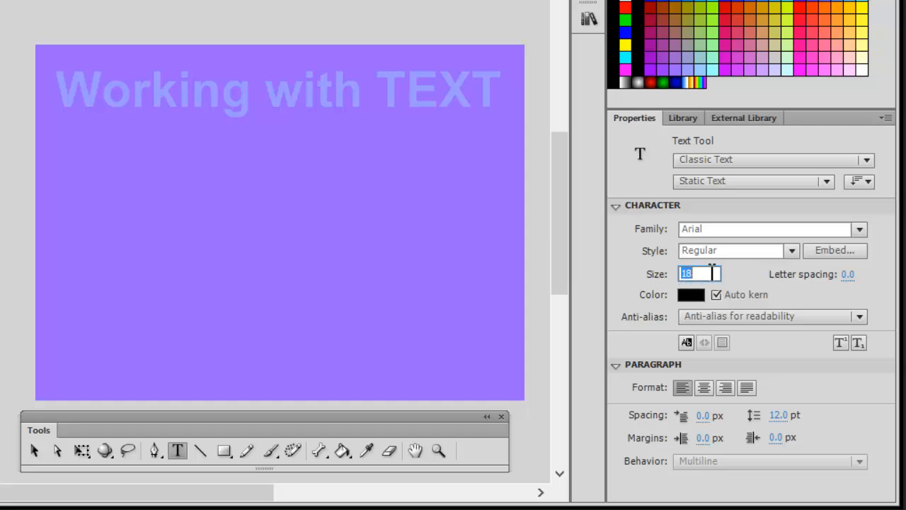
left_click(667, 273)
mouse_move(693, 275)
left_mouse_down()
mouse_move(756, 275)
mouse_move(696, 277)
mouse_move(704, 279)
left_mouse_up()
left_click(686, 274)
type("18")
key("Return")
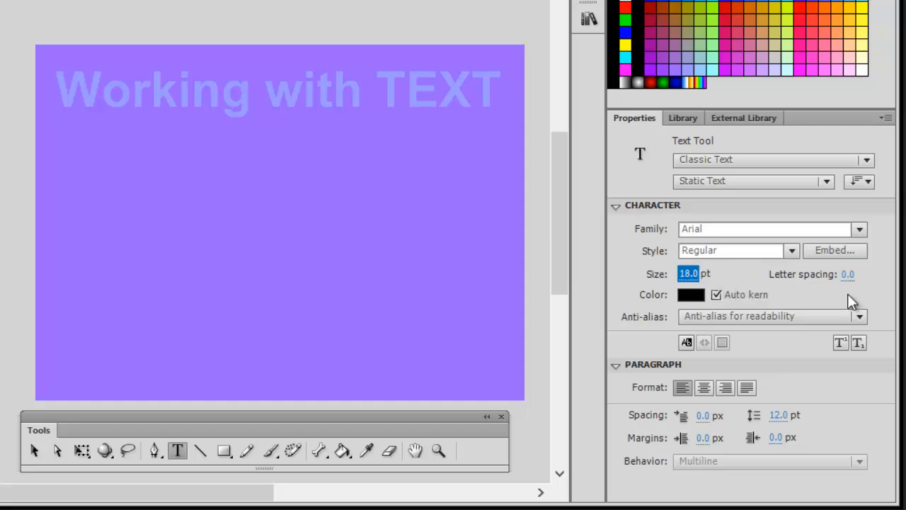
Look over the text color swatches and set the anti-aliasing to Anti-alias for readability
left_click(697, 295)
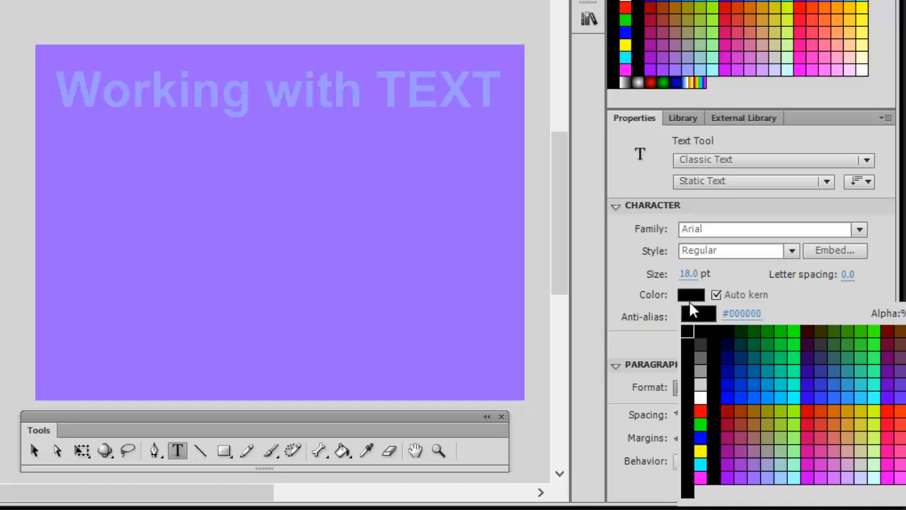
left_click(691, 294)
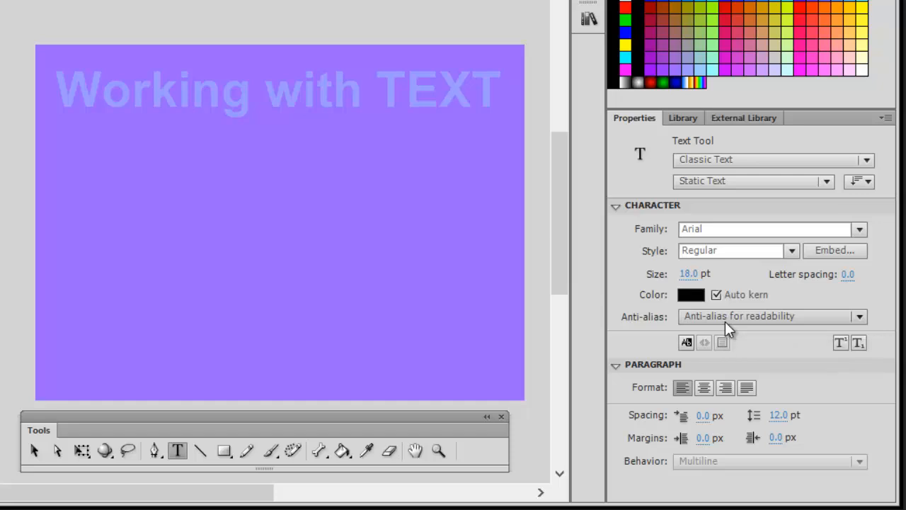
left_click(860, 316)
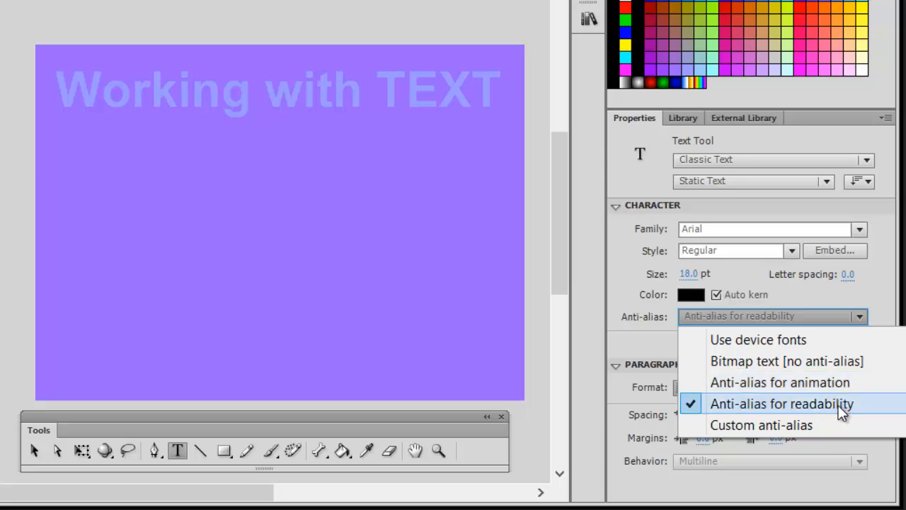
left_click(785, 402)
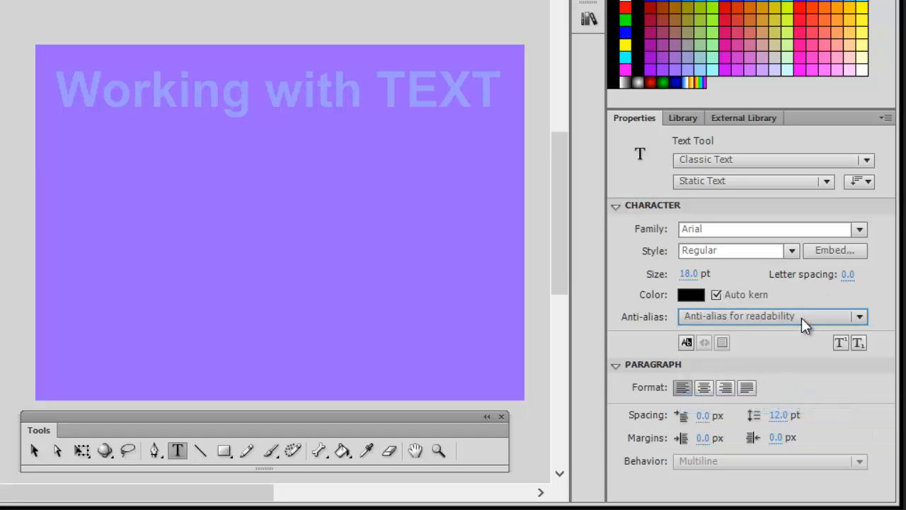
left_click(688, 342)
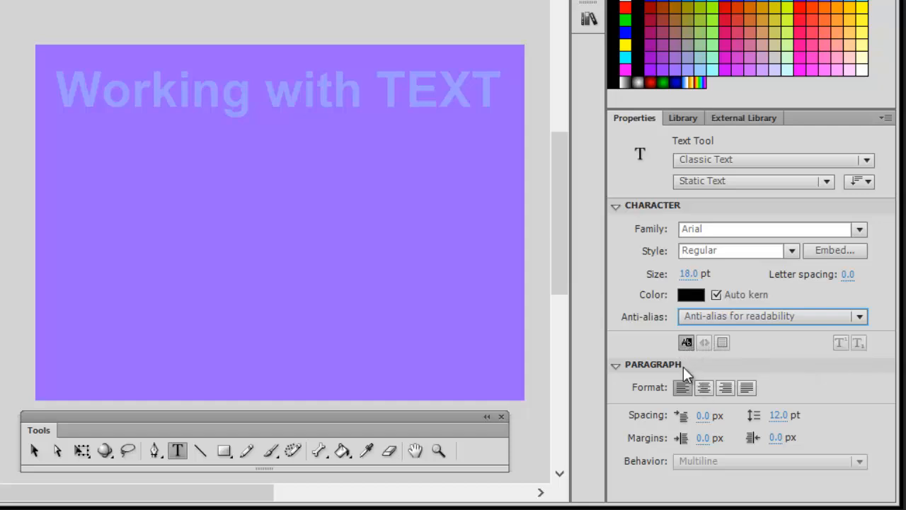
left_click(684, 346)
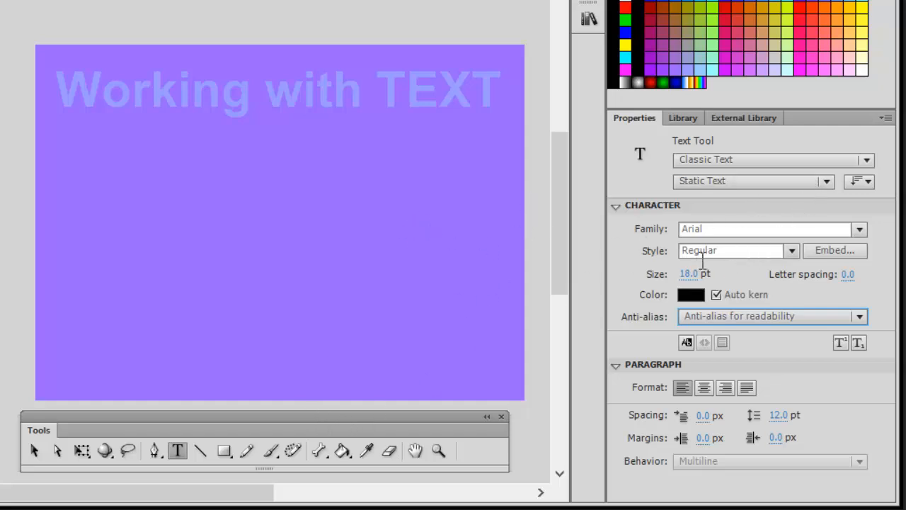
Add text below the title reading "Now is the time for all good men to come to the aid" and, on a second line, "of their country."
left_click(97, 161)
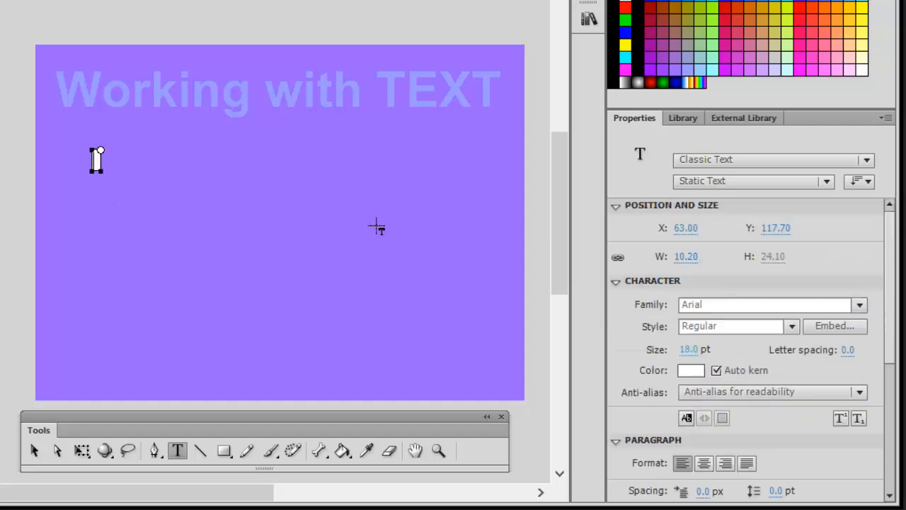
type("Now is the time")
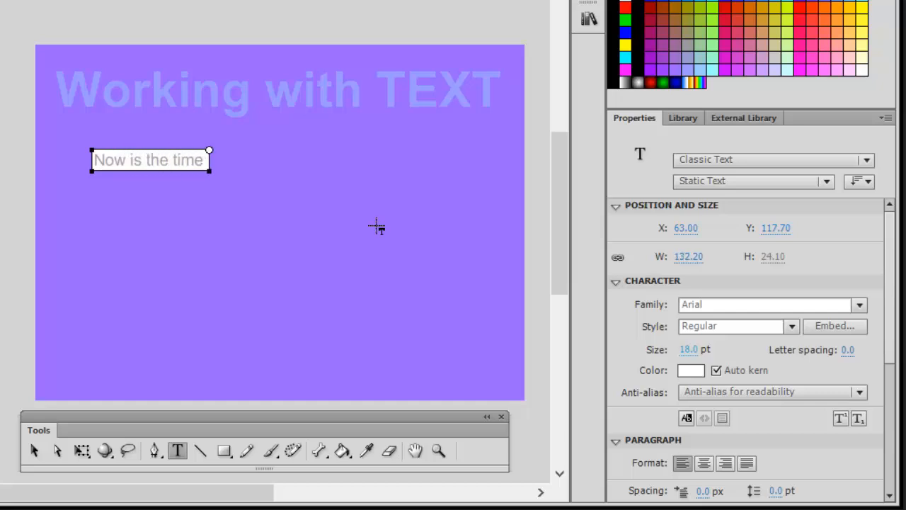
type(" for all")
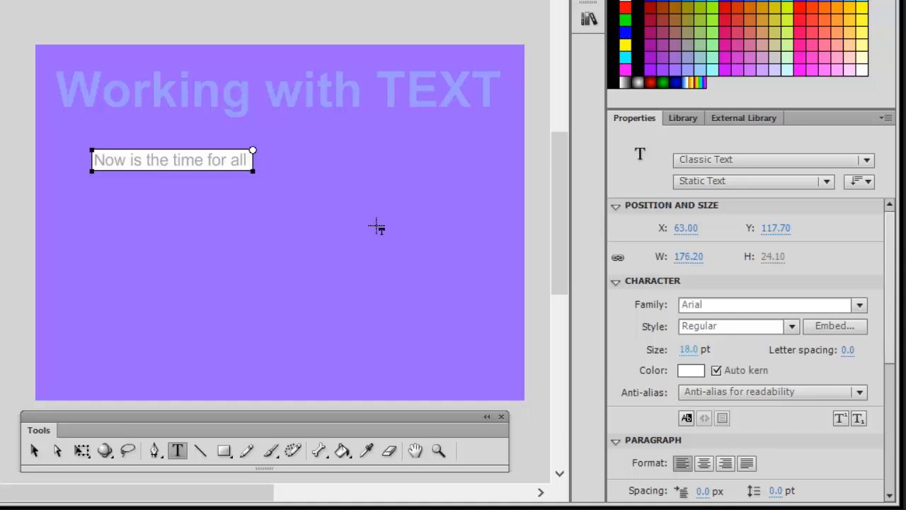
type(" good men to ")
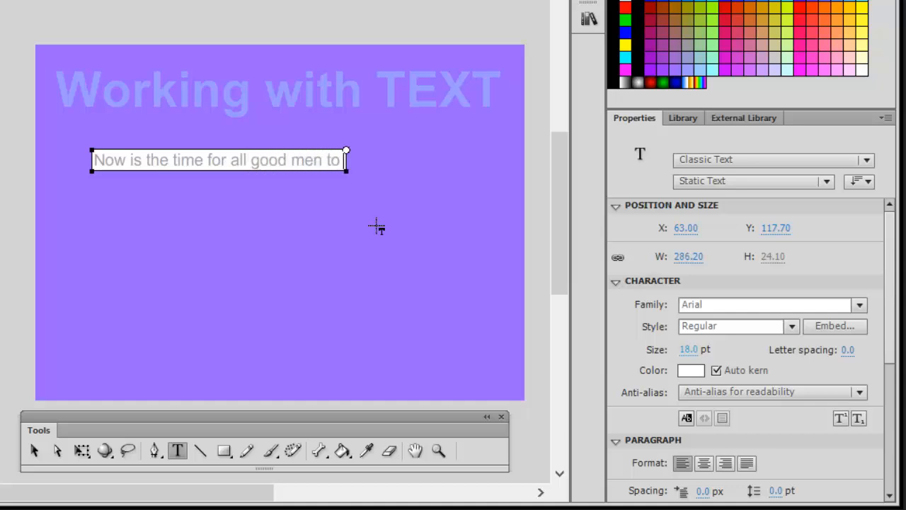
type("come to the")
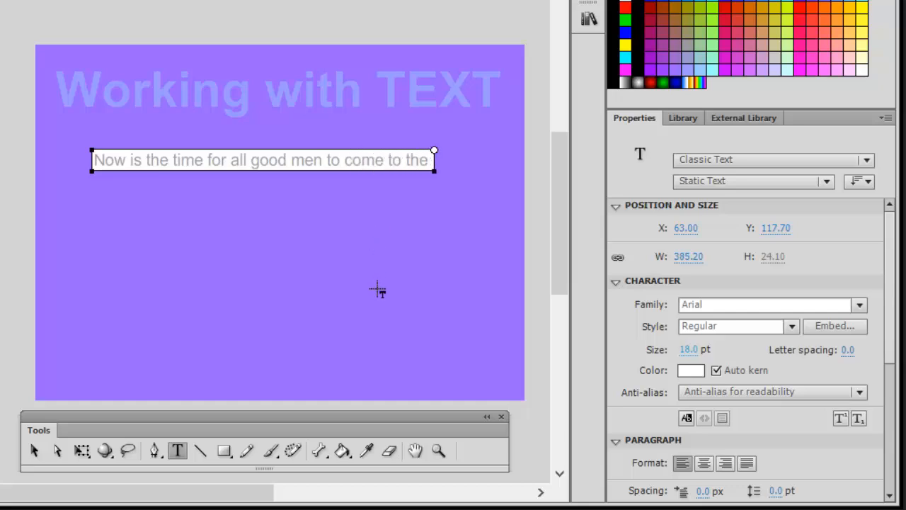
type(" aid")
key("Return")
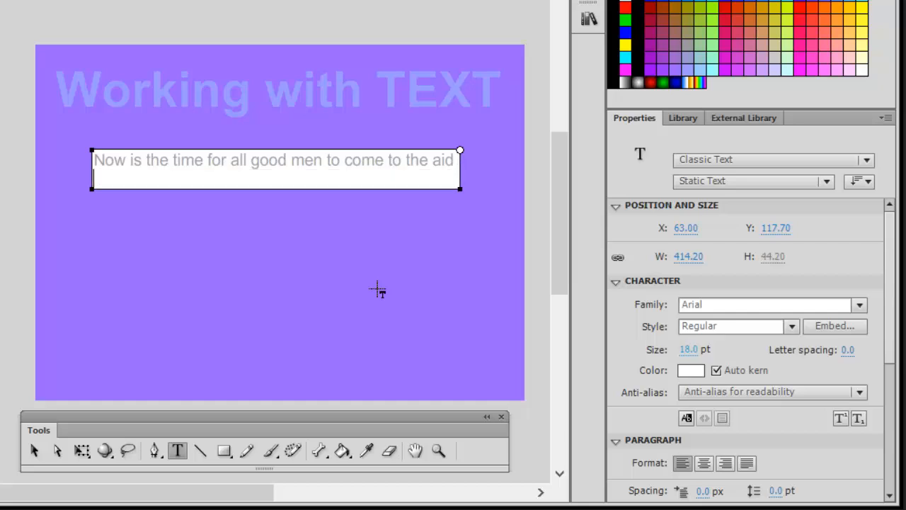
type("of their coun")
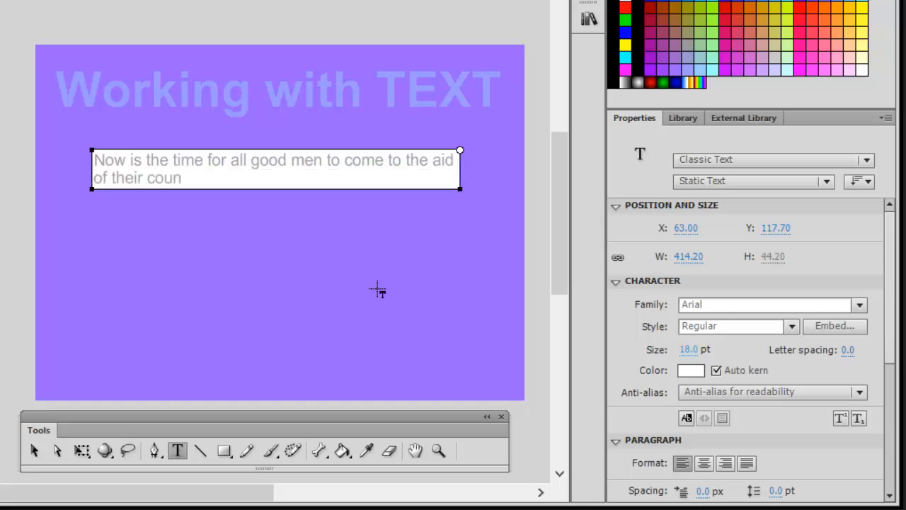
type("try.")
Resize the text block to about 301 px wide and remove the manual line break before "of their country."
left_click_drag(461, 149, 272, 165)
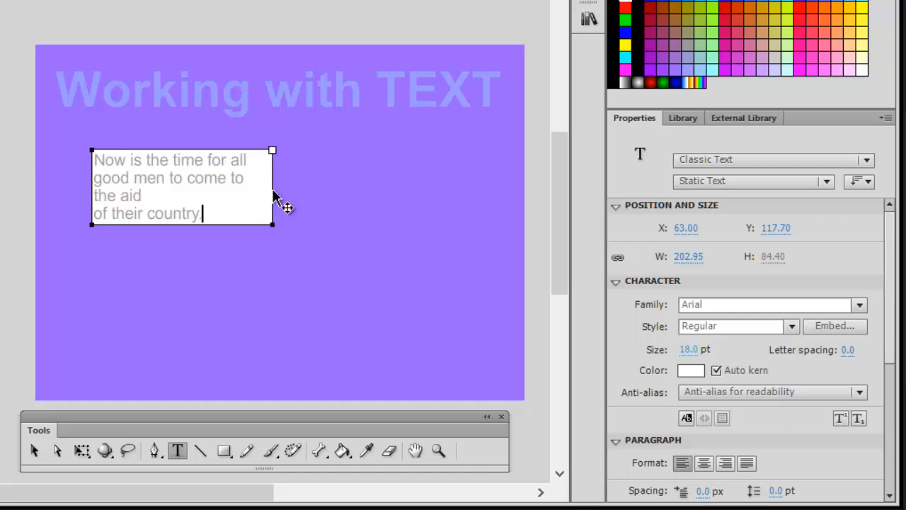
left_click_drag(272, 150, 359, 150)
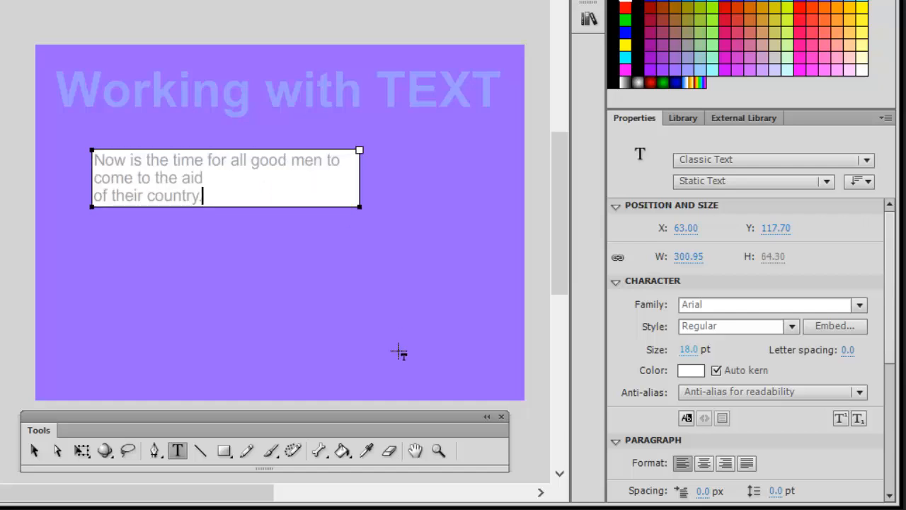
left_click(100, 197)
key("BackSpace")
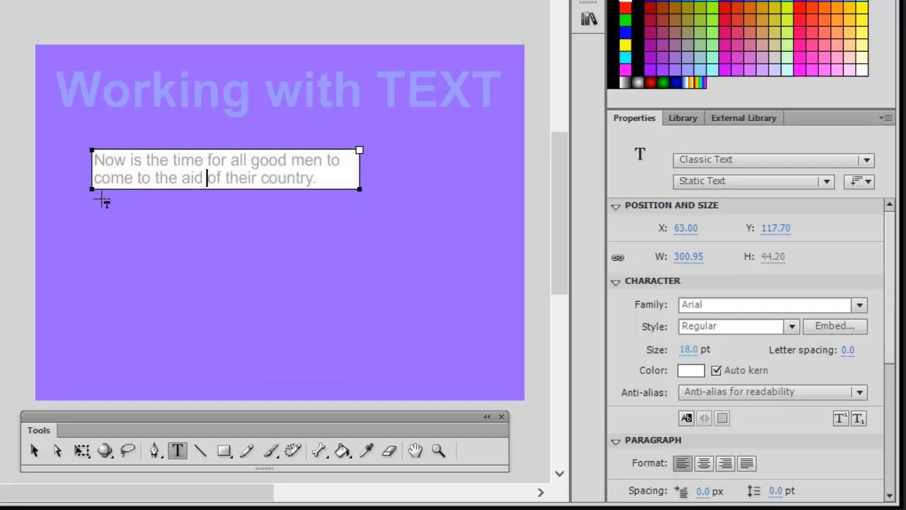
key("Escape")
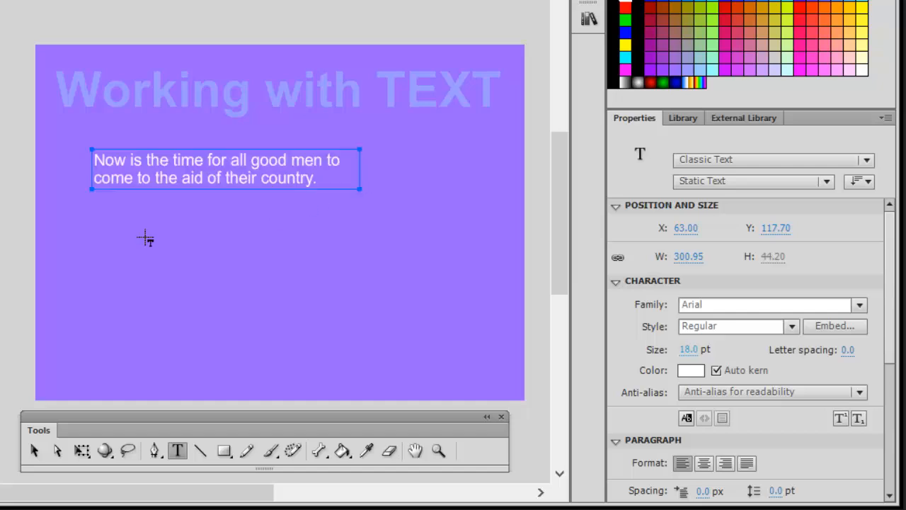
left_click(144, 234)
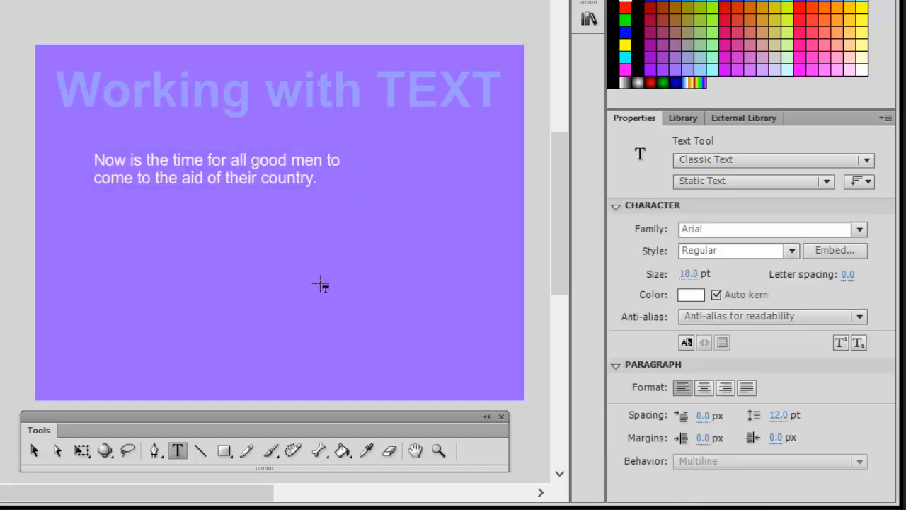
Draw a text block about 223 px wide below the first, reading "Now is the time for all good men to come to the aid of their country."
left_click_drag(148, 236, 344, 261)
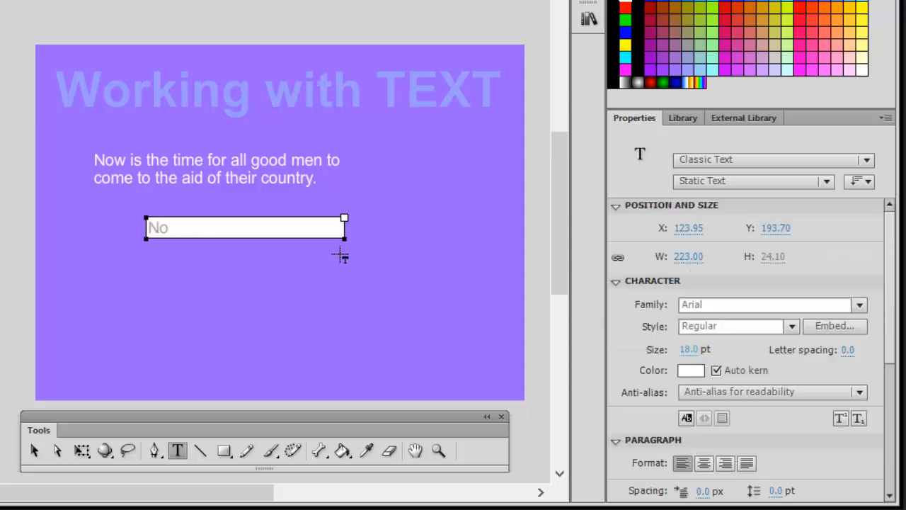
type("Now is the")
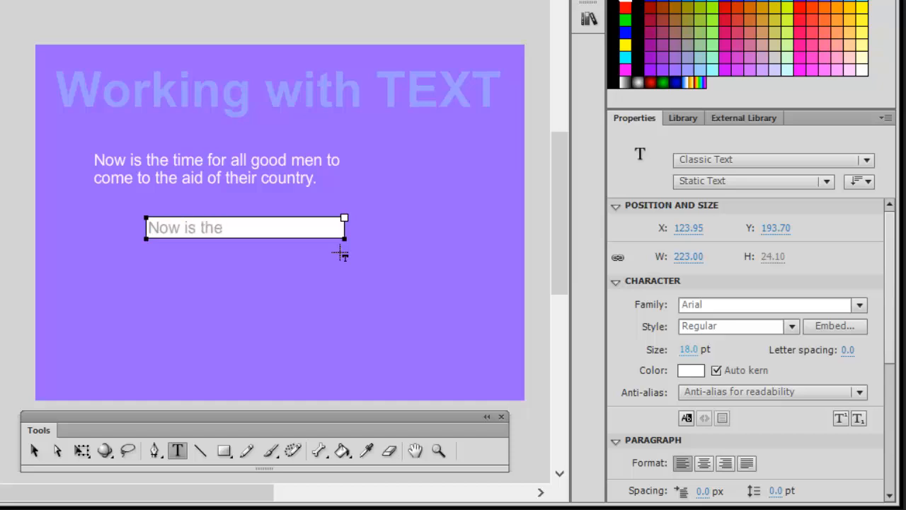
type(" time for all good men to")
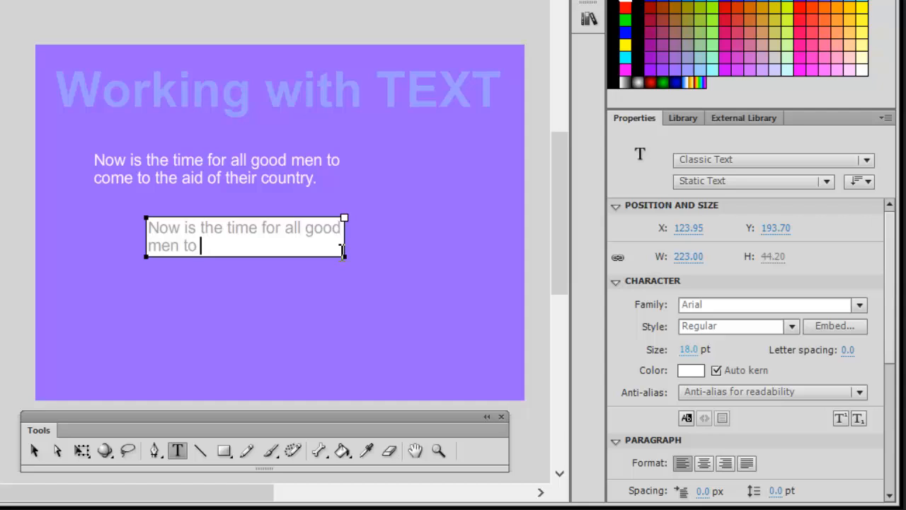
type(" come to the")
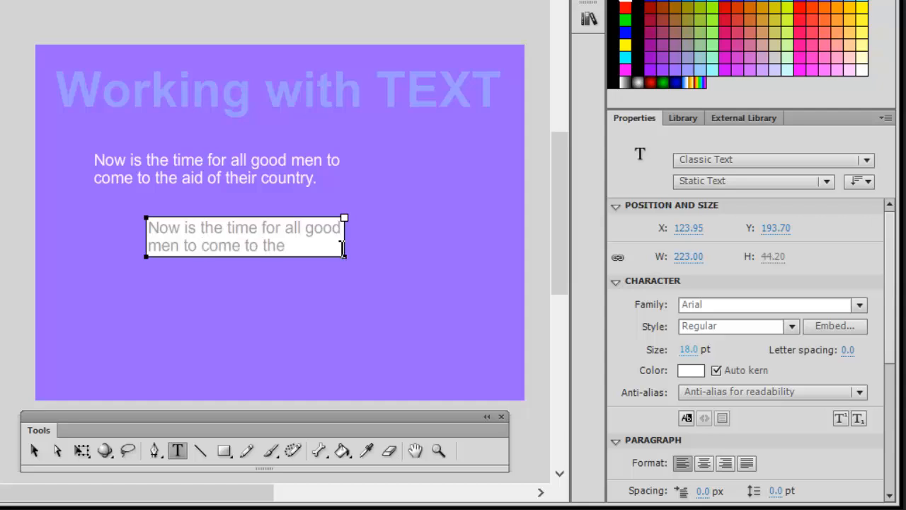
type(" aid of their country.")
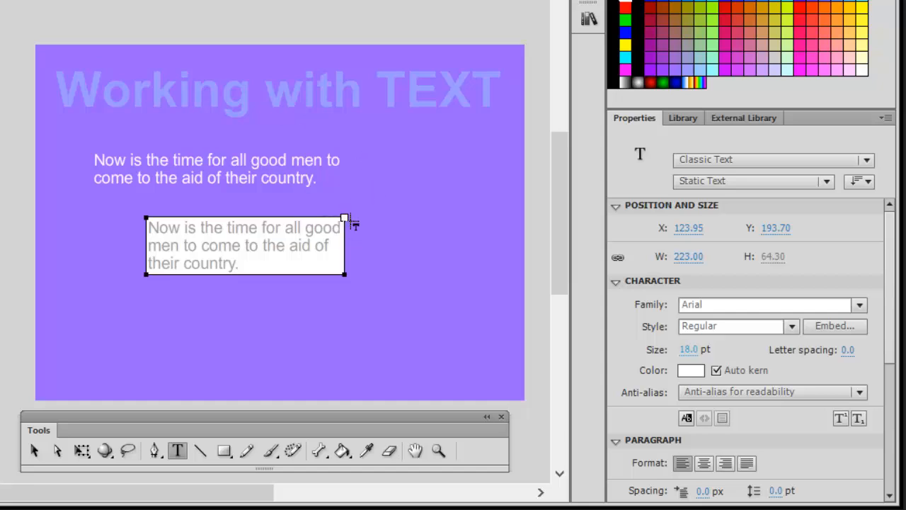
Resize the second text block to about 243 px wide so its sentence rewraps
left_click_drag(344, 217, 218, 217)
left_click_drag(284, 221, 362, 225)
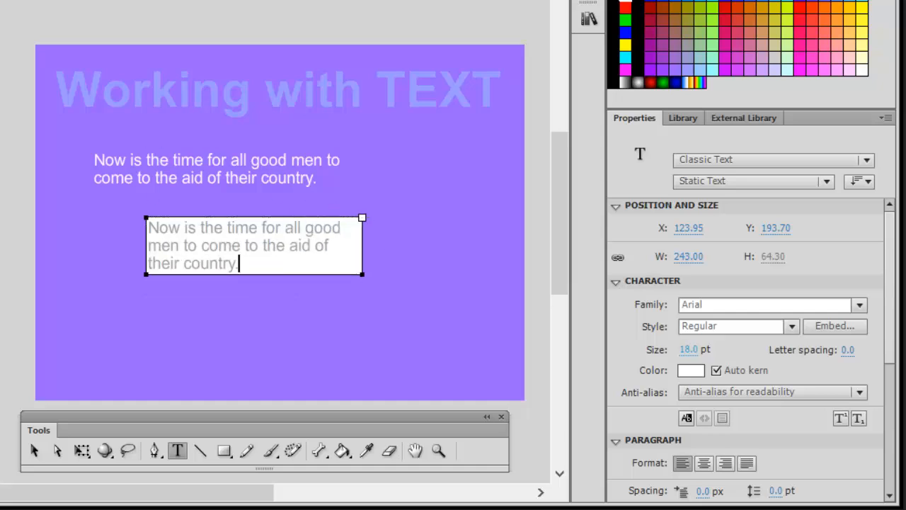
Change the text color of the first sentence block below the title to black
left_click(34, 450)
key("Escape")
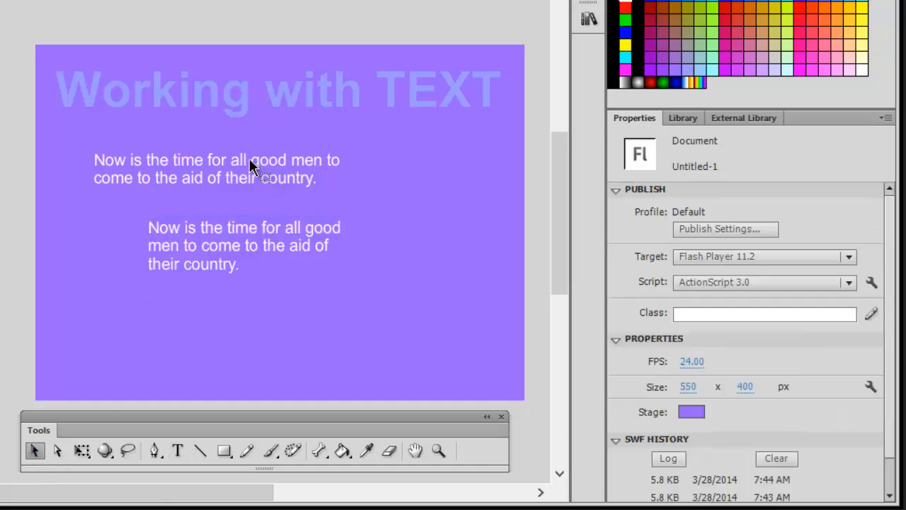
left_click(218, 170)
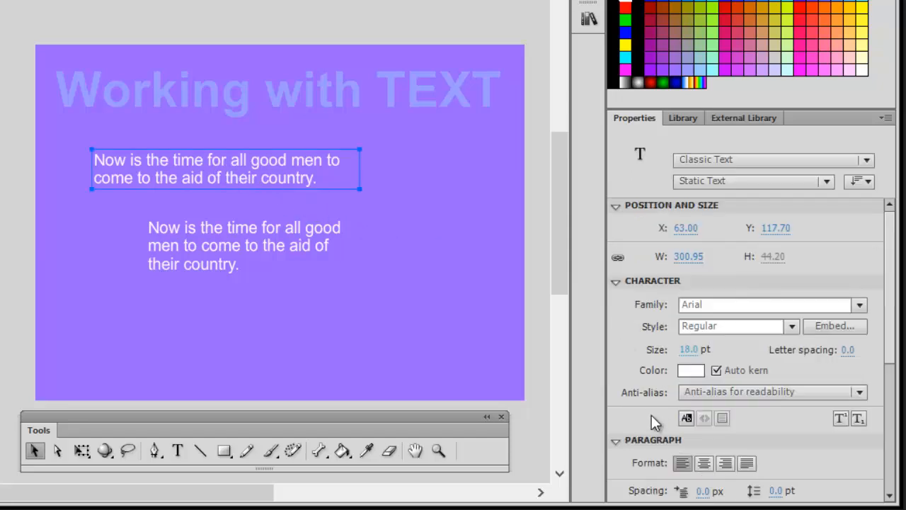
left_click(692, 371)
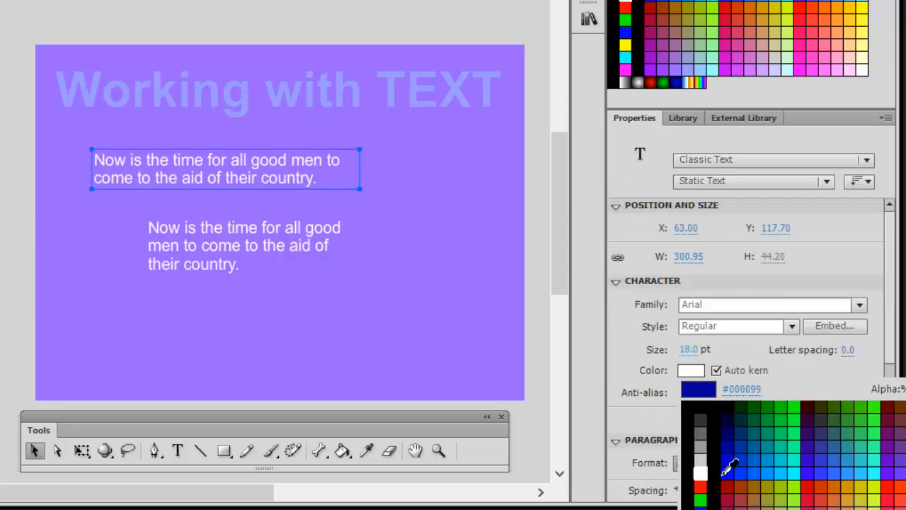
left_click(698, 411)
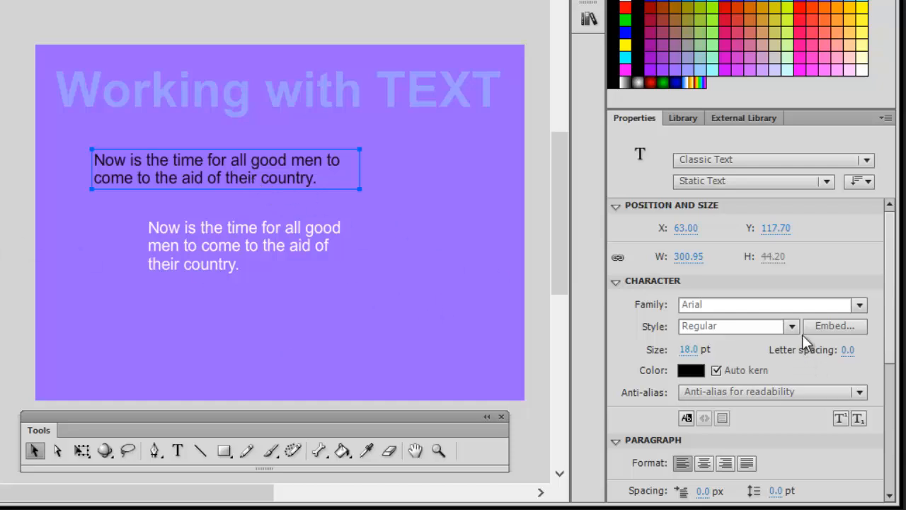
Apply the Bold font style to all the text in the first sentence block
double_click(326, 177)
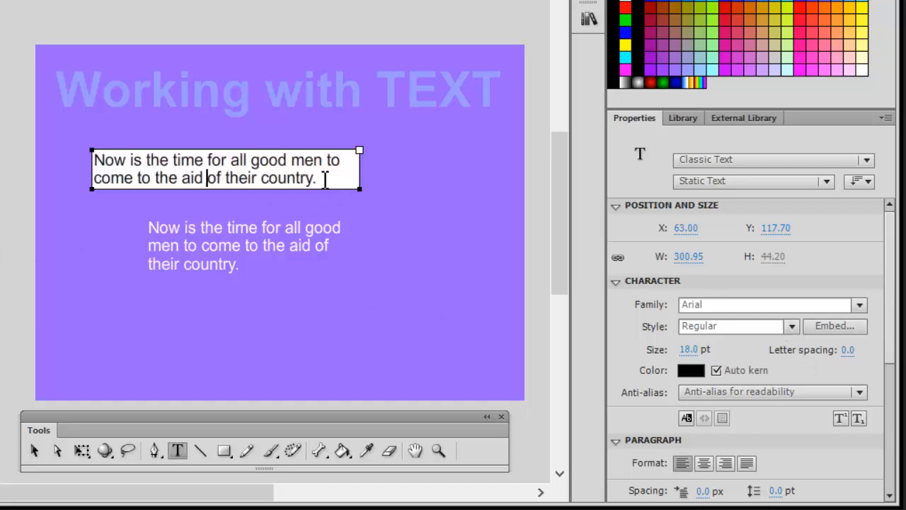
left_click_drag(326, 178, 286, 178)
key("ctrl+a")
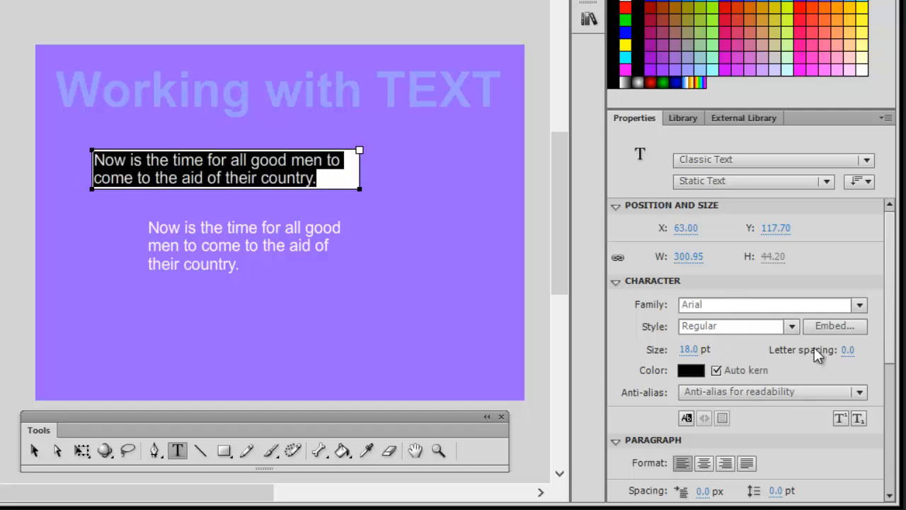
left_click(791, 328)
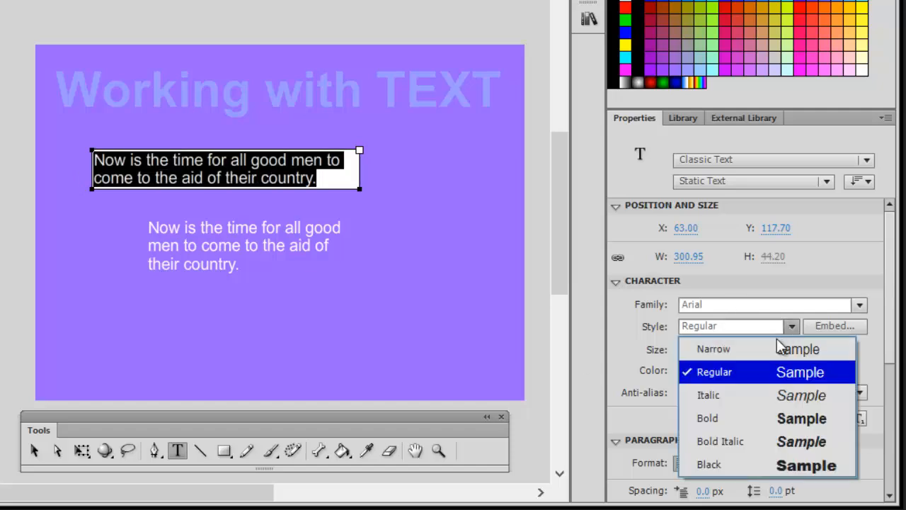
left_click(755, 421)
left_click(434, 266)
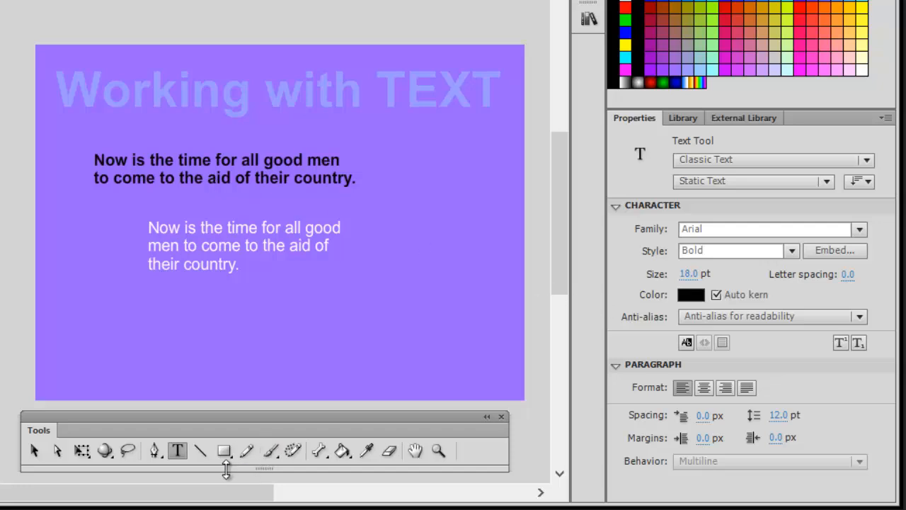
Color only the word "aid" red in the first sentence block
left_click(226, 155)
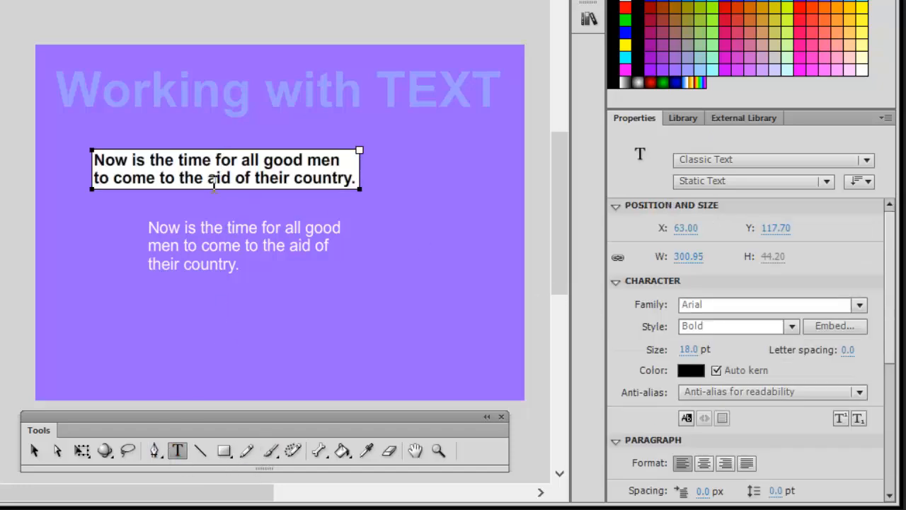
left_click_drag(205, 178, 232, 181)
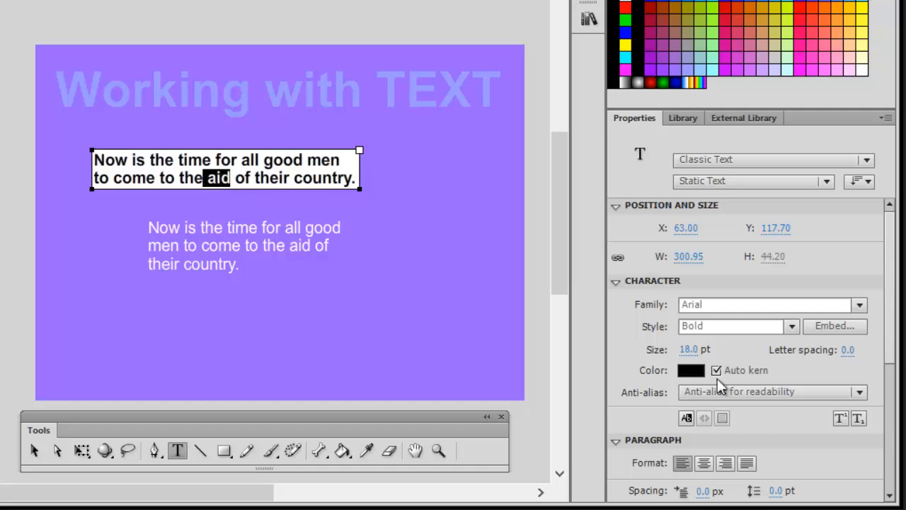
left_click(700, 371)
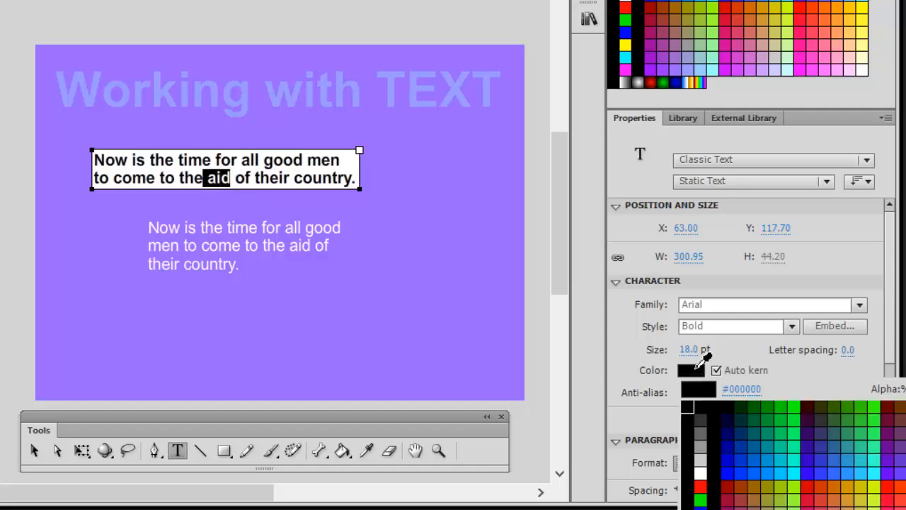
left_click(699, 487)
left_click(347, 273)
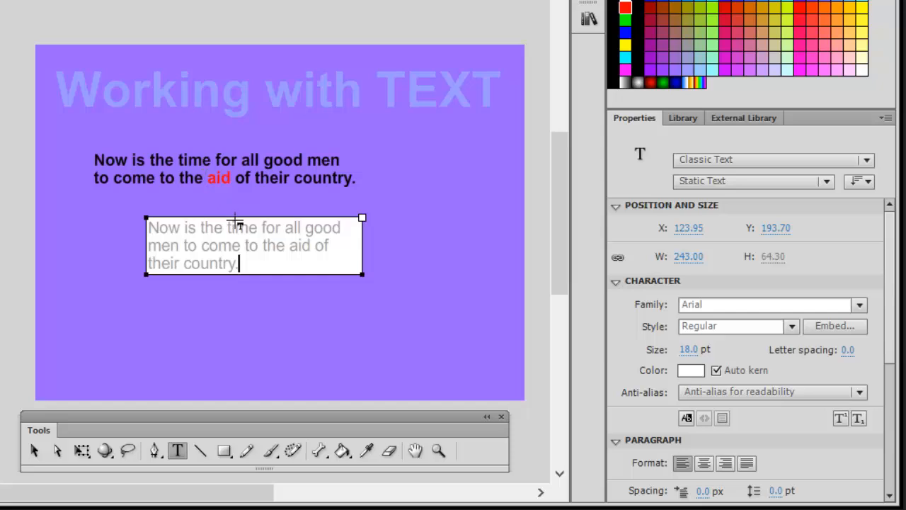
Format the words "all good men" in the first sentence block as 30 pt Bold Italic
left_click(176, 157)
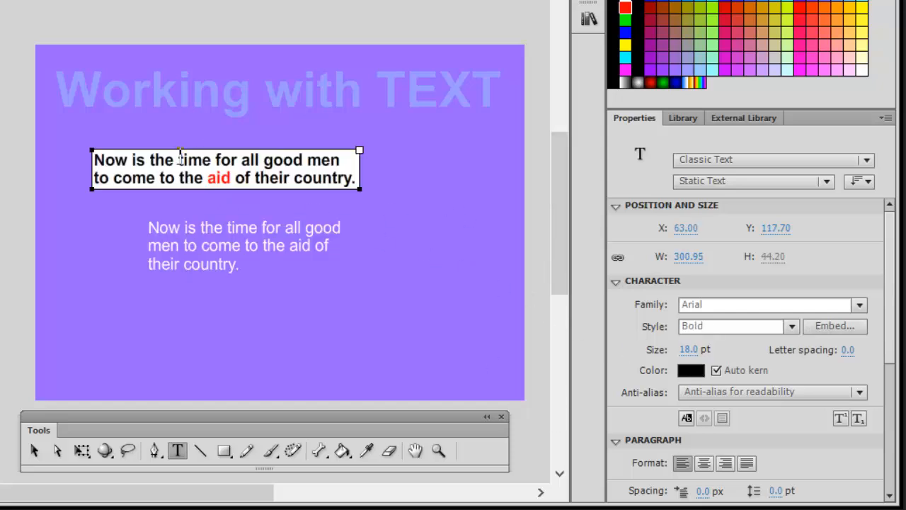
double_click(182, 157)
left_click(282, 163, "shift")
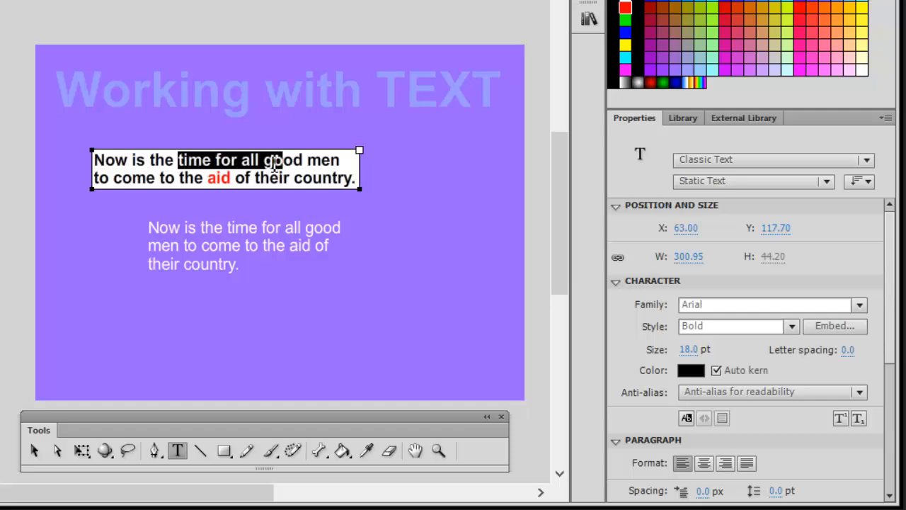
left_click(263, 160)
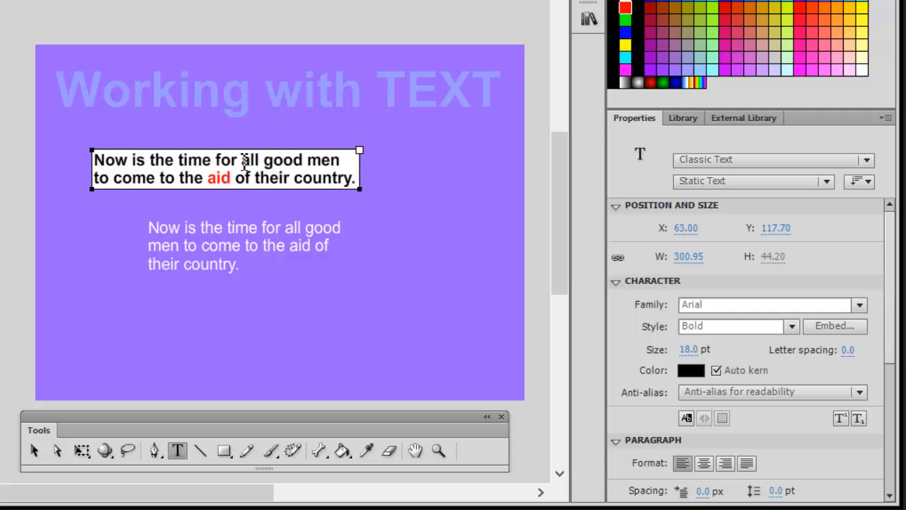
left_click_drag(240, 160, 343, 165)
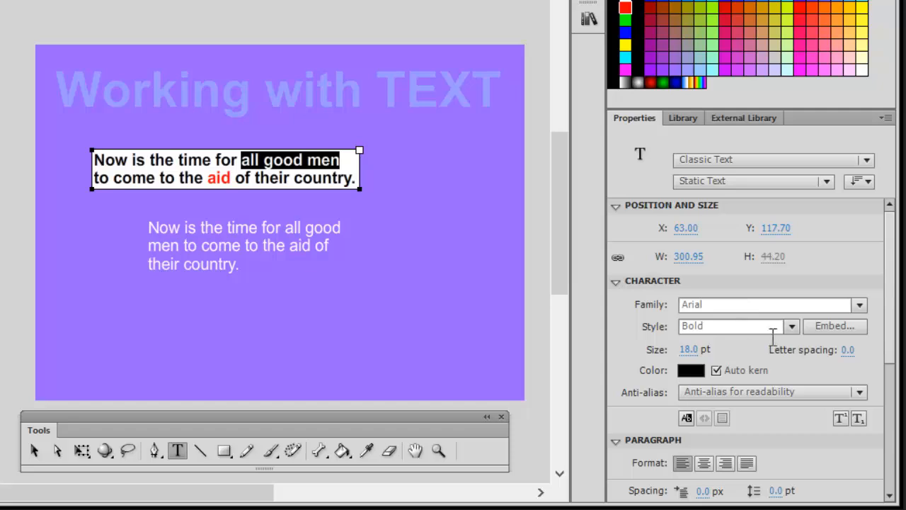
left_click_drag(686, 349, 702, 349)
left_click(792, 326)
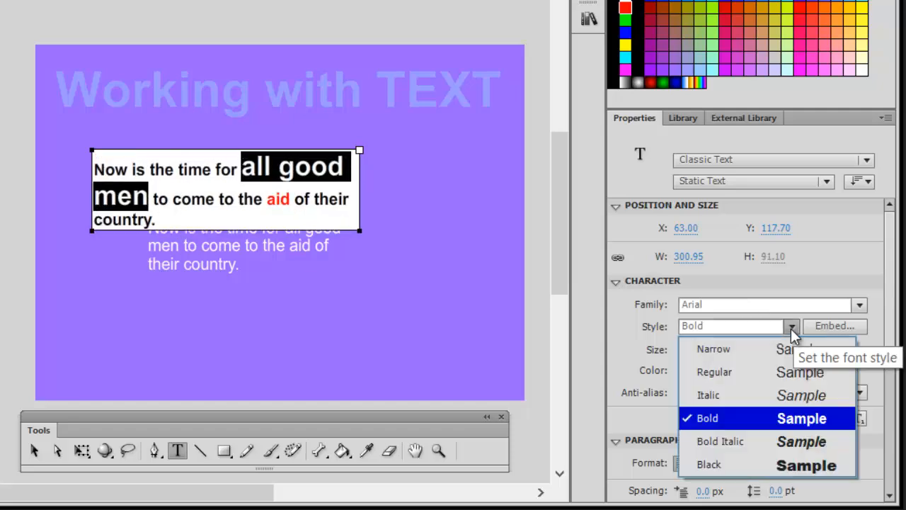
left_click(748, 437)
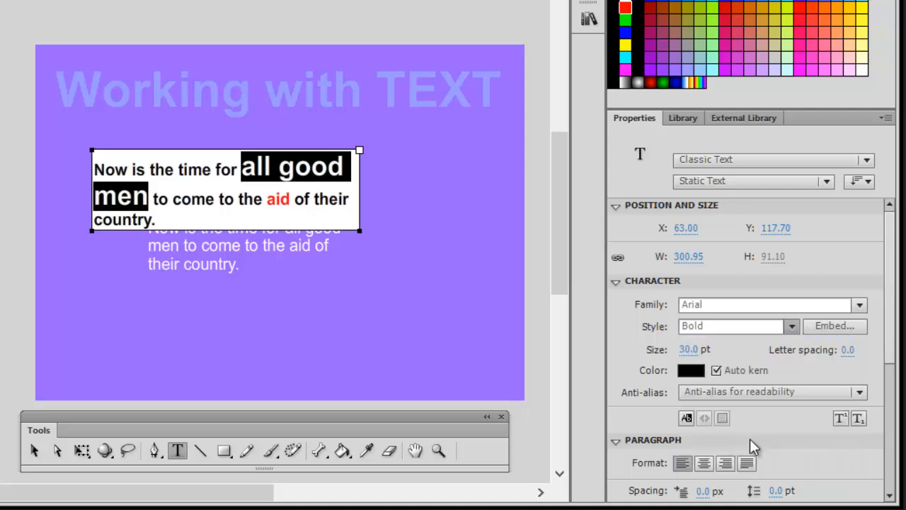
left_click(446, 293)
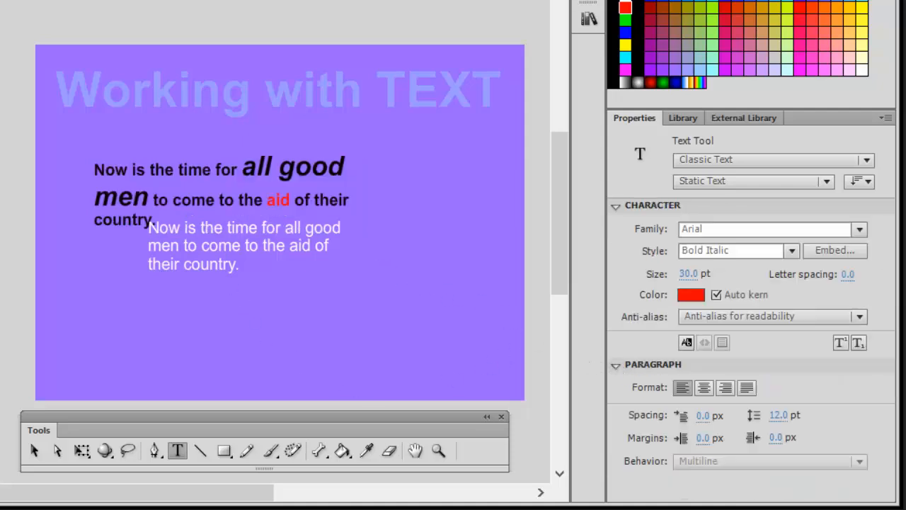
Move the second sentence block clear of the first, to about X 169, Y 249
left_click(34, 451)
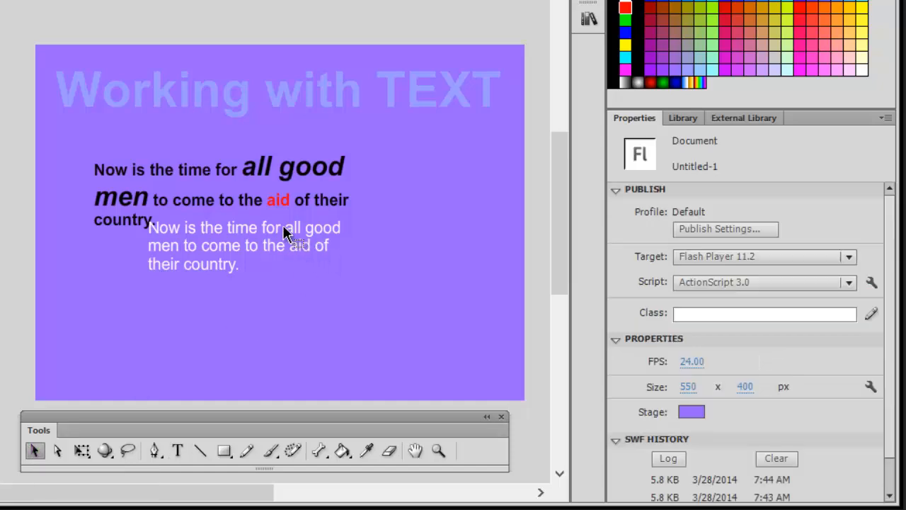
left_click_drag(284, 228, 383, 298)
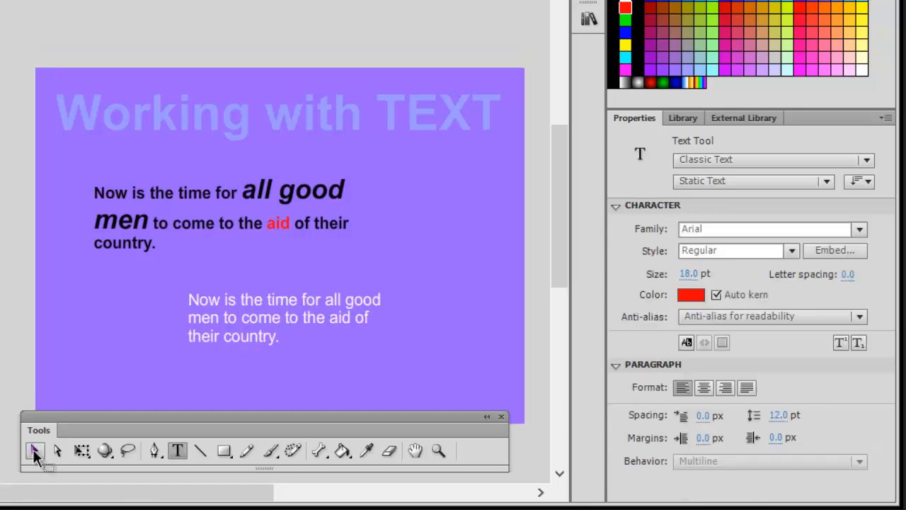
left_click(34, 450)
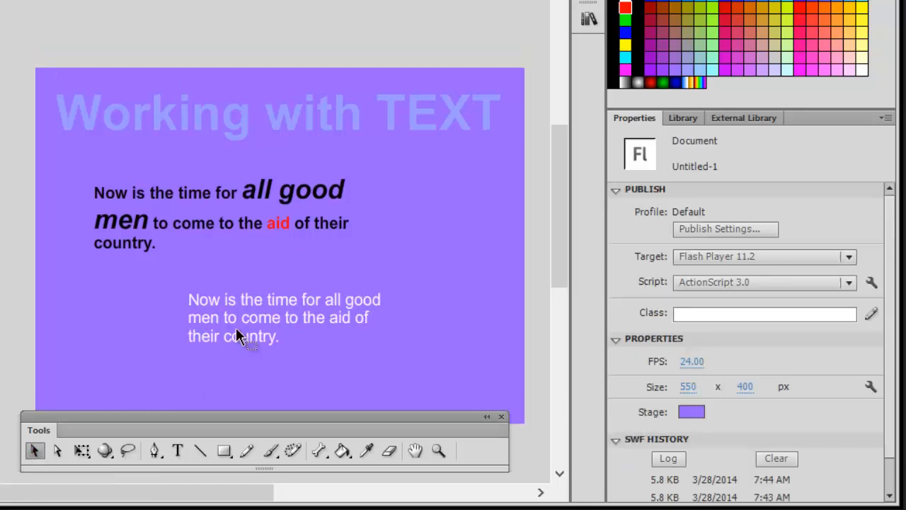
Try center and right alignment on the second sentence block, and set its paragraph format to justified
left_click(259, 320)
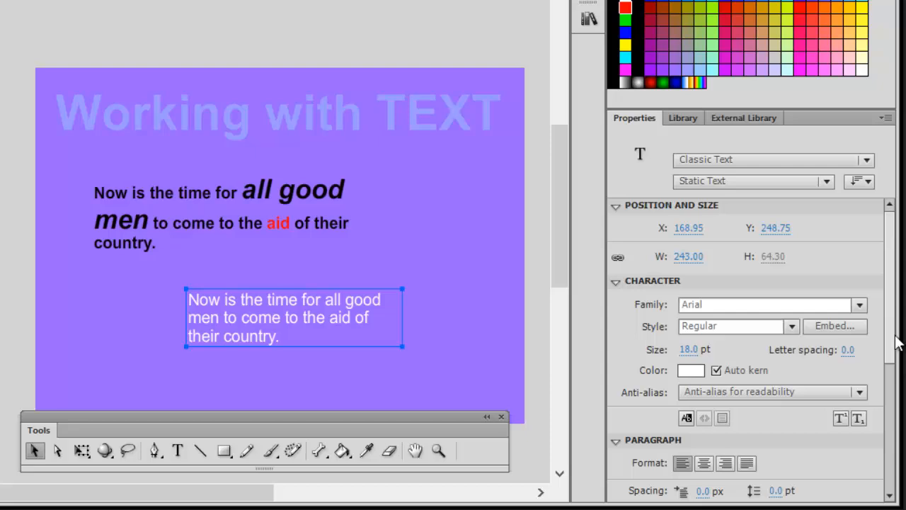
scroll(891, 372, "down", 5)
left_click(705, 242)
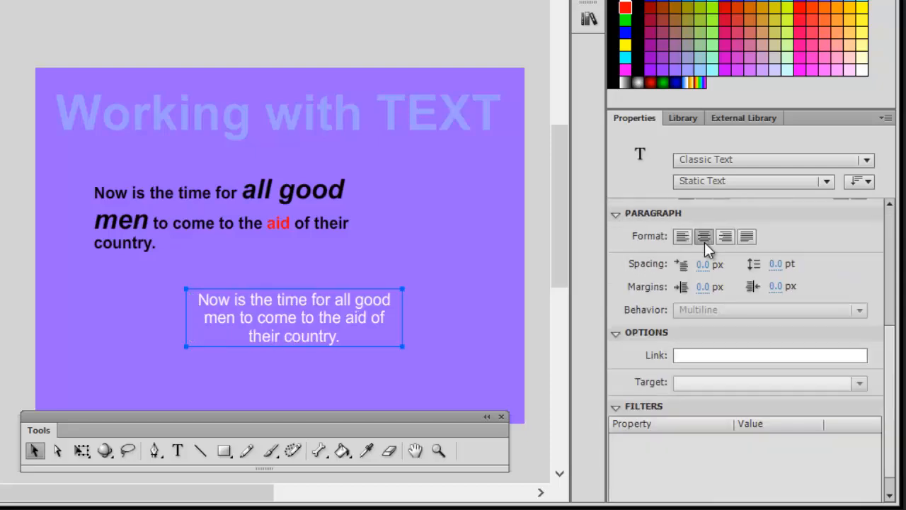
left_click(728, 239)
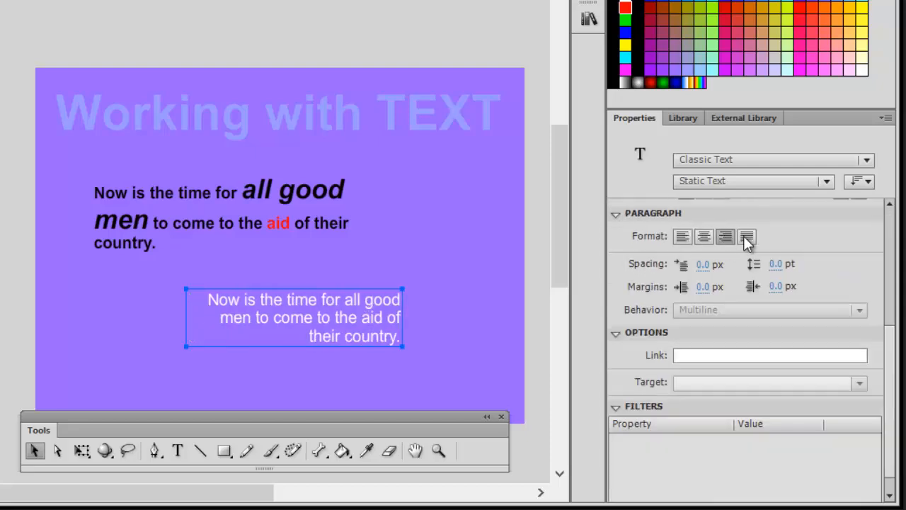
left_click(749, 236)
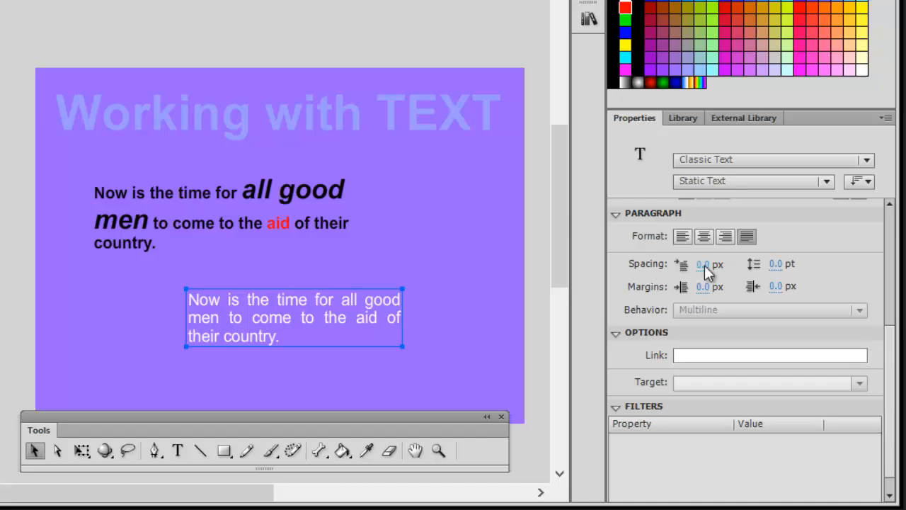
Set the second sentence block's indent to -6.7 px and its line spacing to -8 pt
left_click_drag(701, 267, 653, 269)
left_click(776, 263)
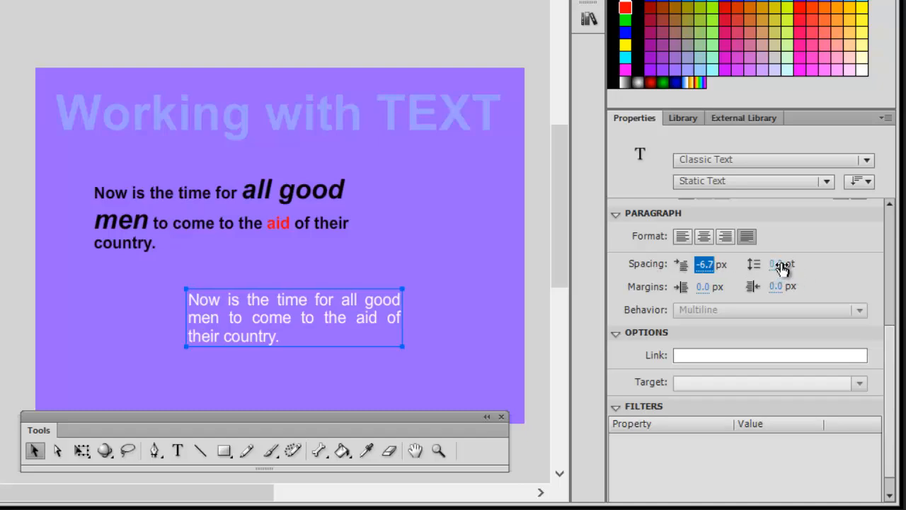
left_click_drag(778, 264, 839, 284)
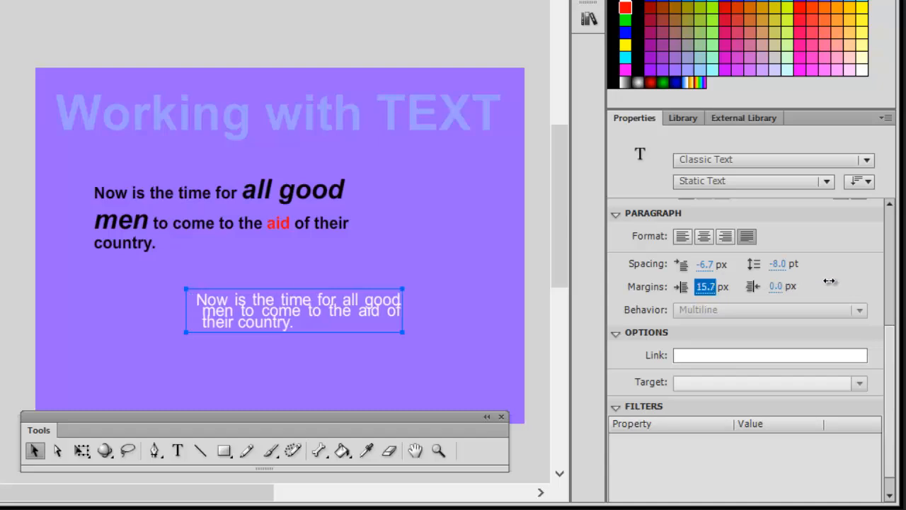
Set the second sentence block's left margin to 0.1 px and right margin to 1.8 px, and set its line spacing to 0 pt
left_click_drag(704, 287, 530, 277)
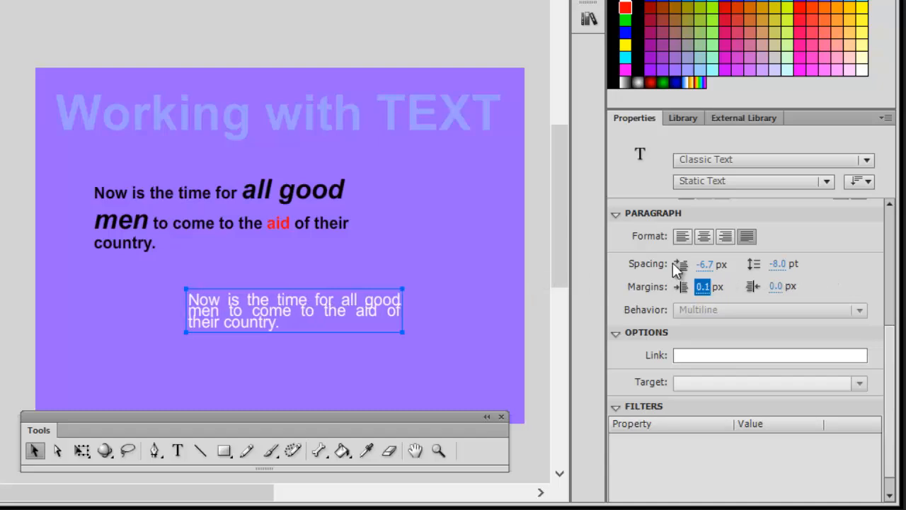
mouse_move(777, 287)
left_mouse_down()
mouse_move(662, 293)
mouse_move(866, 288)
mouse_move(772, 286)
left_mouse_up()
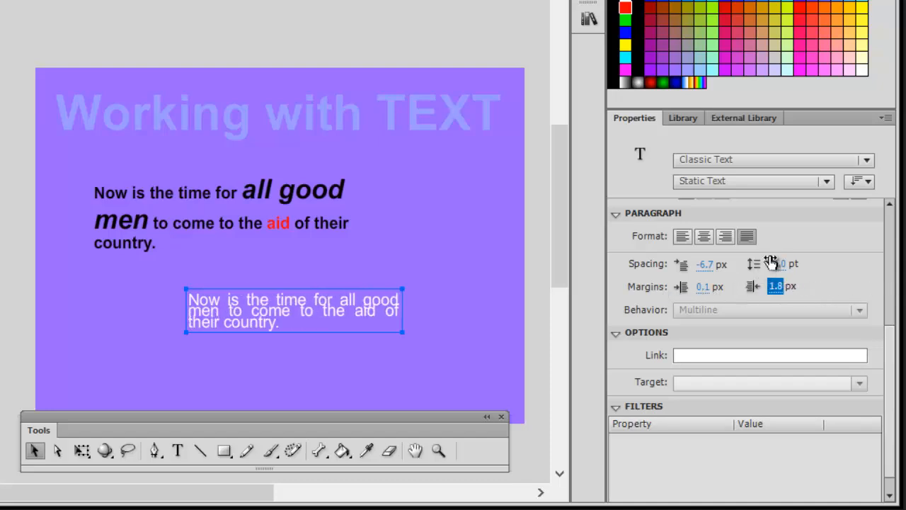
left_click(777, 265)
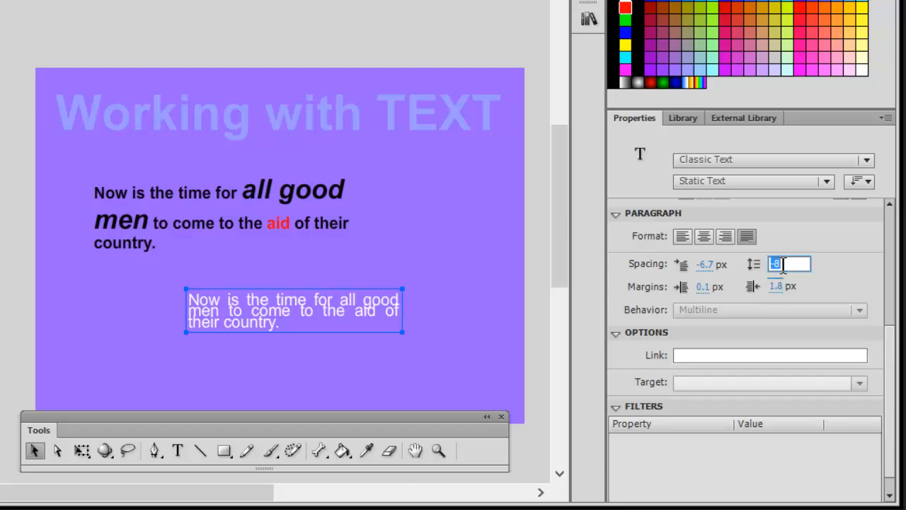
type("0")
key("Return")
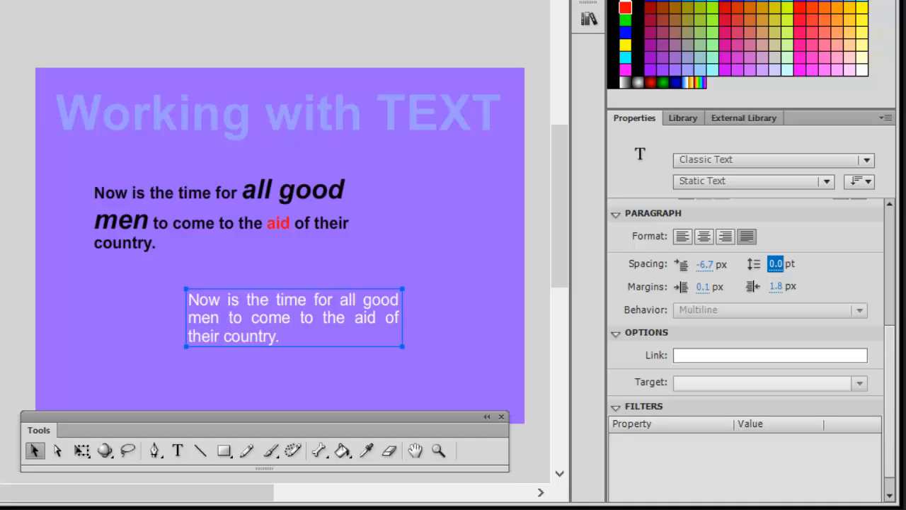
left_click(177, 450)
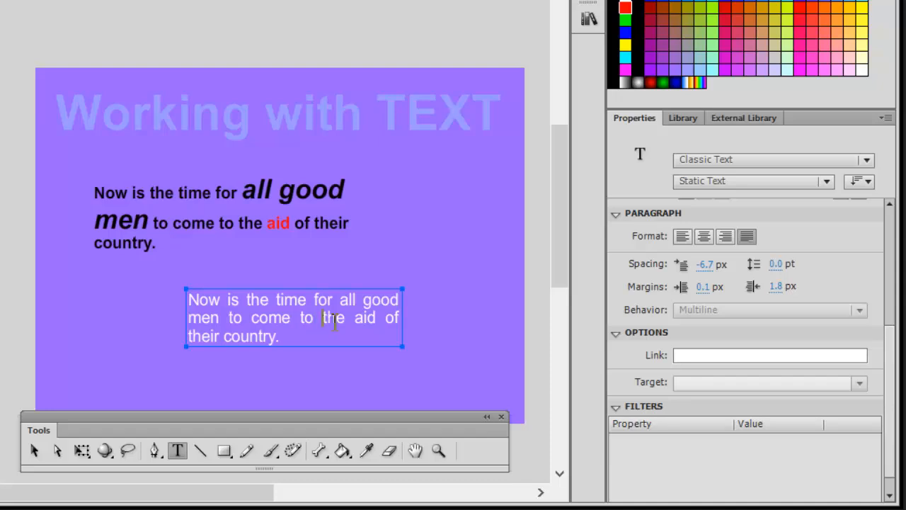
left_click_drag(334, 320, 376, 319)
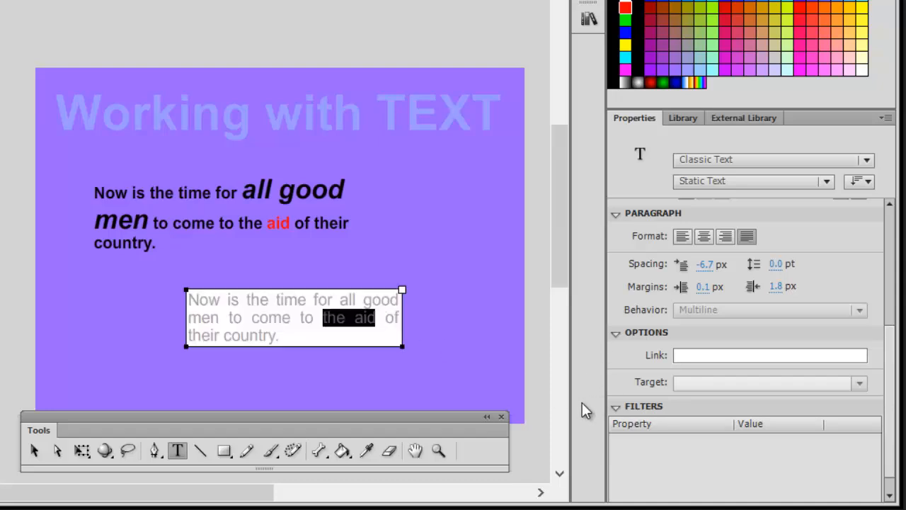
left_click(691, 355)
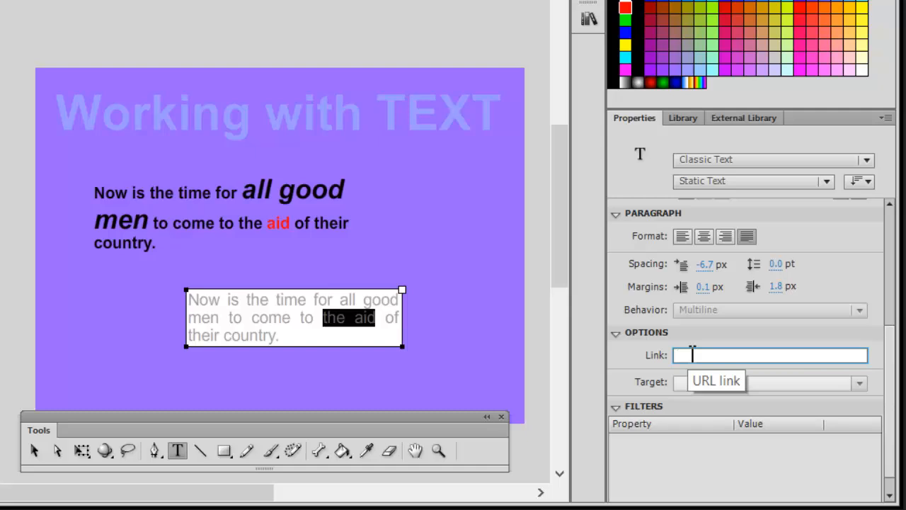
type("http://")
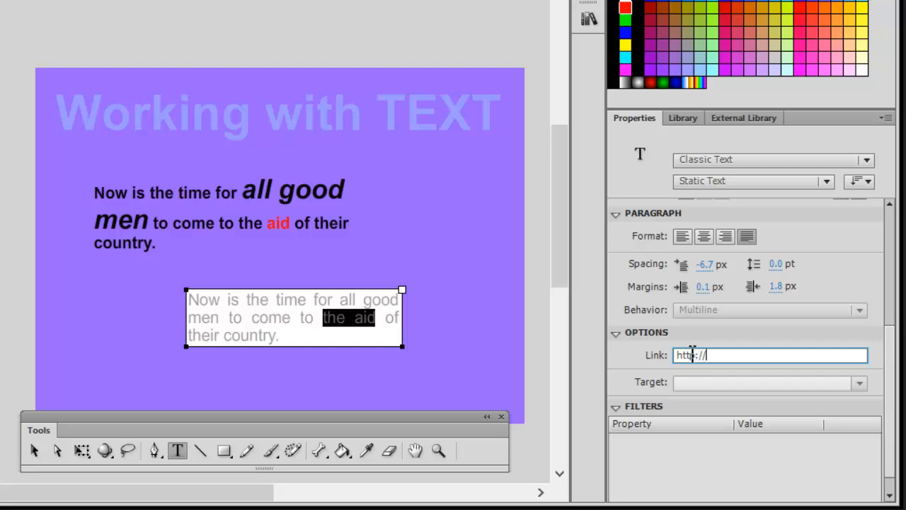
type("www.redcross.rog")
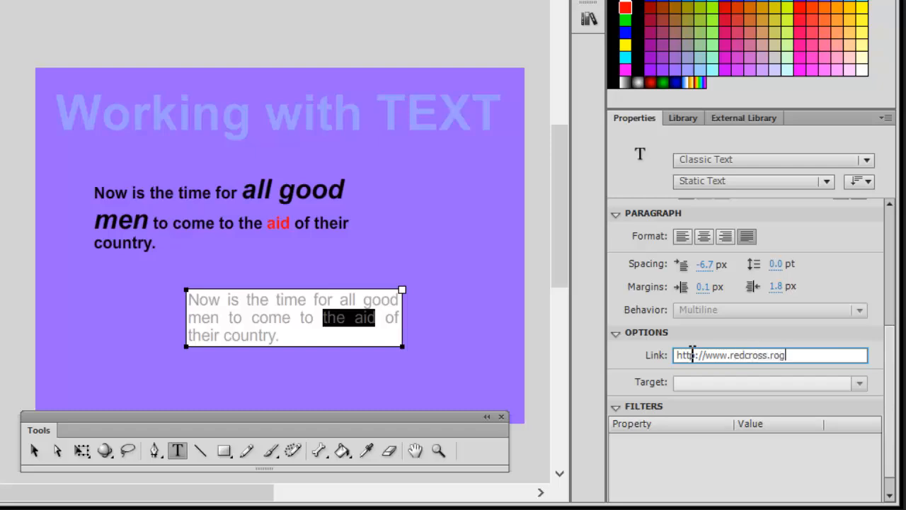
double_click(777, 355)
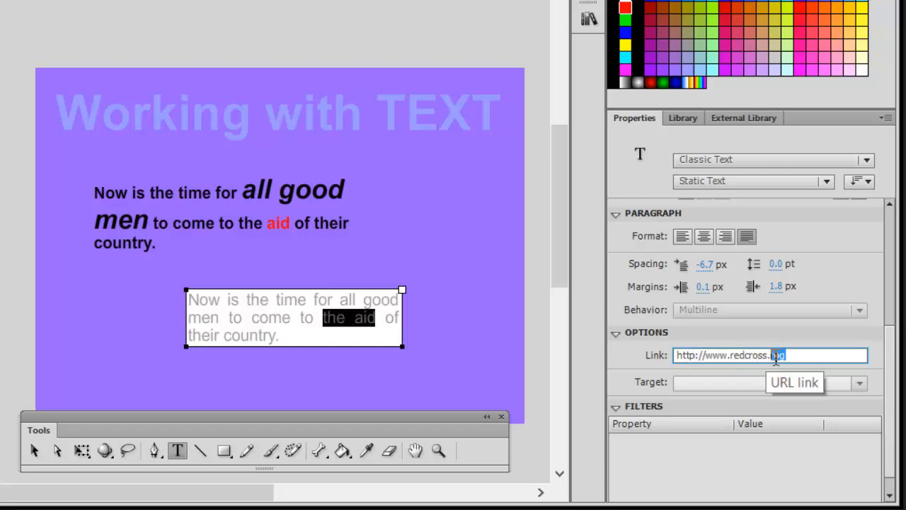
type("org")
key("Return")
left_click(859, 383)
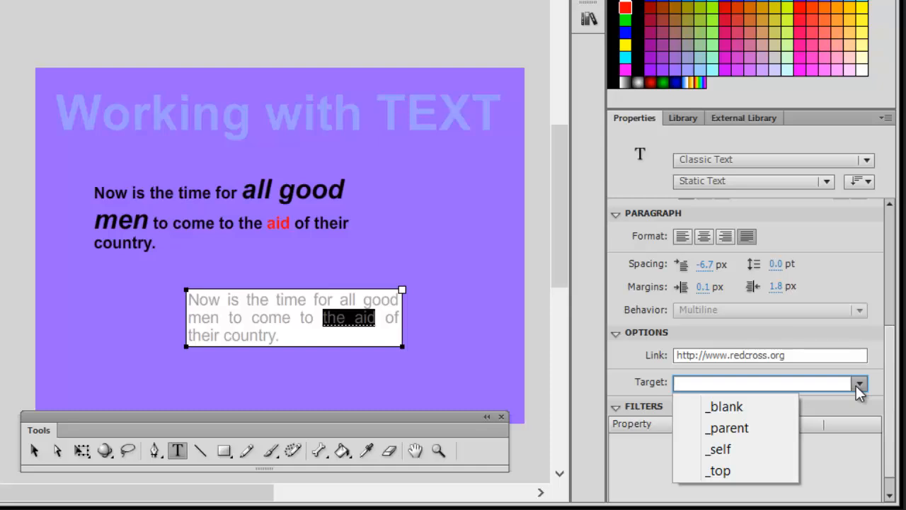
left_click(739, 410)
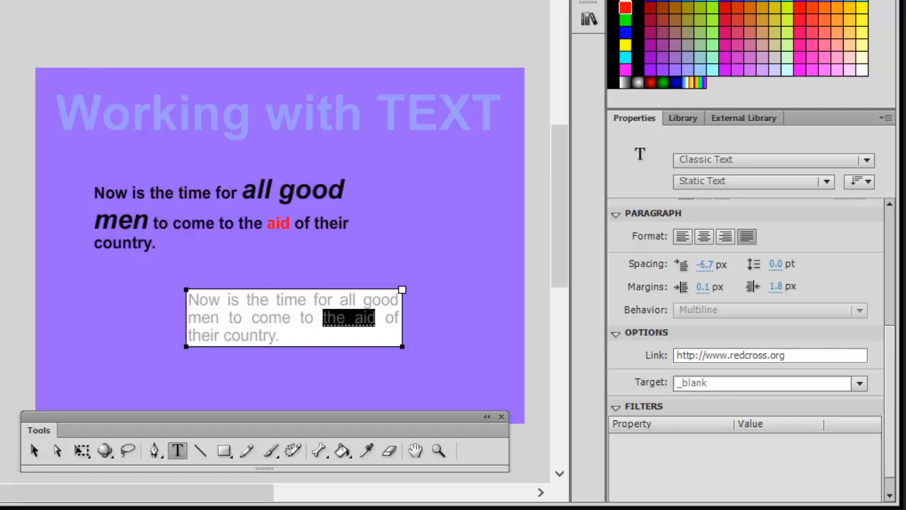
Test the movie in Flash Professional, follow the "the aid" link to its web page, and close the browser and test window
left_click(284, 13)
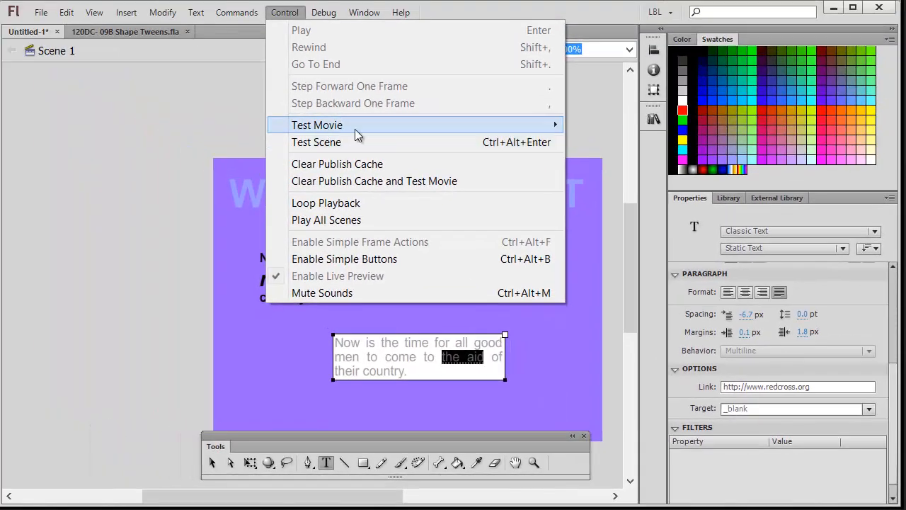
mouse_move(408, 130)
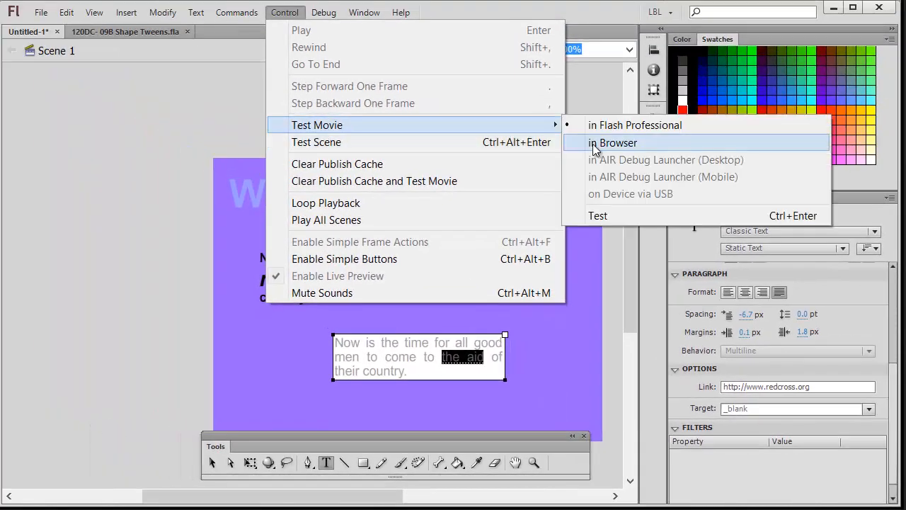
left_click(601, 125)
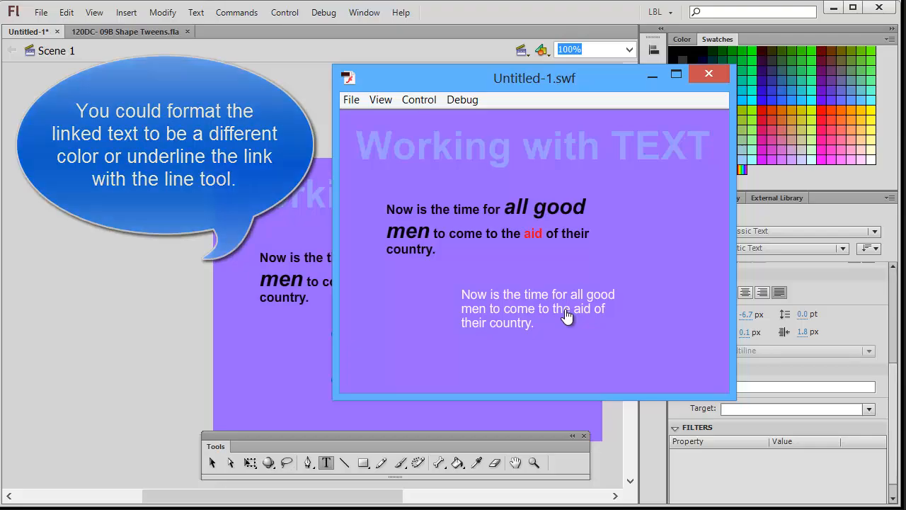
left_click(567, 317)
mouse_move(818, 255)
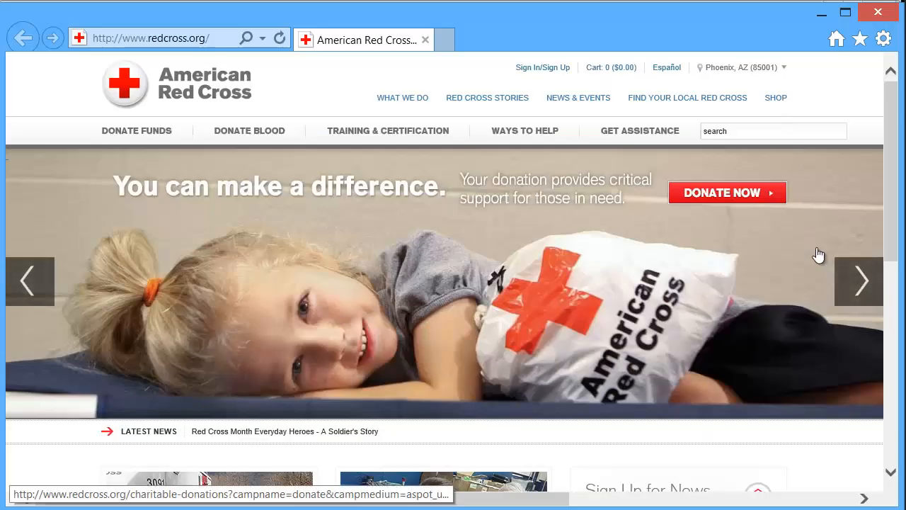
left_click(879, 12)
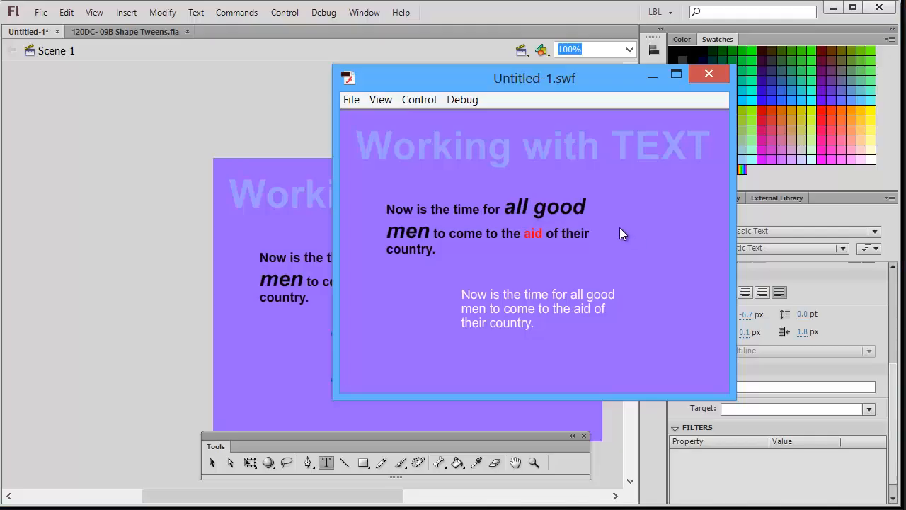
left_click(710, 75)
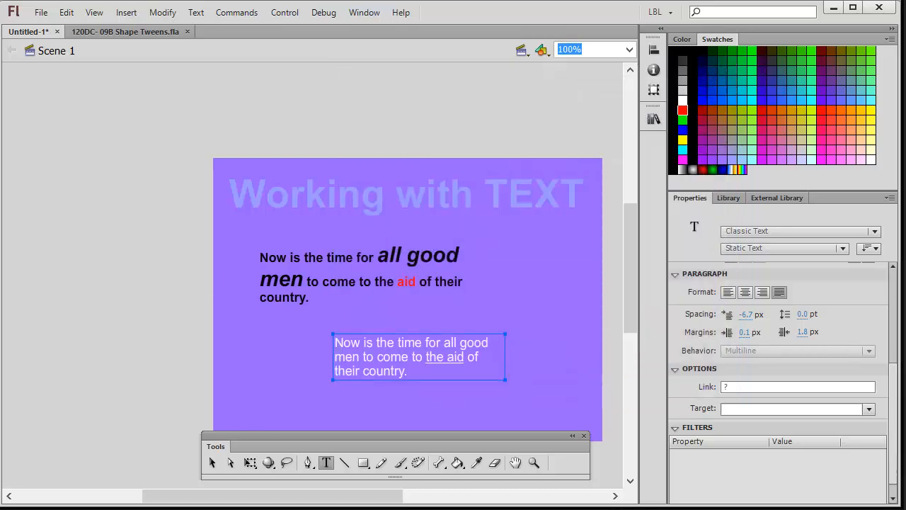
Delete both sentence text blocks from the stage, keeping only the "Working with TEXT" title
left_click(212, 462)
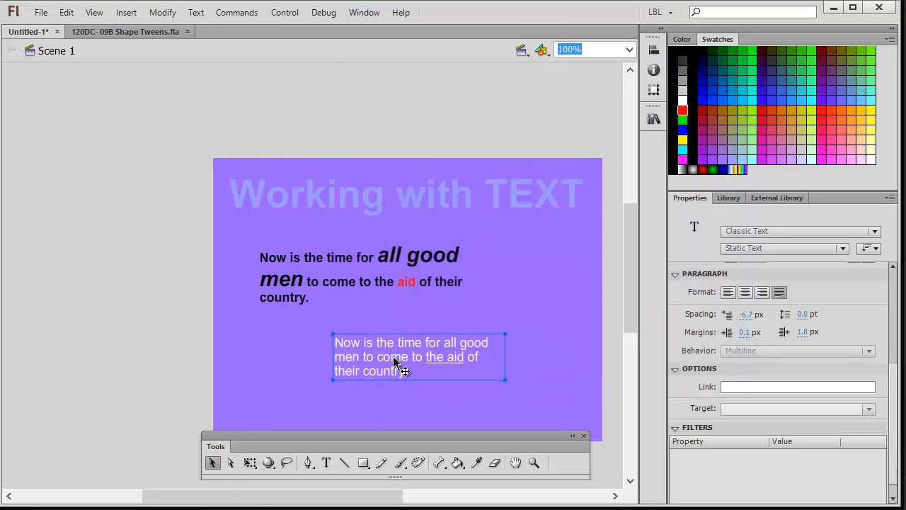
key("Delete")
left_click(376, 261)
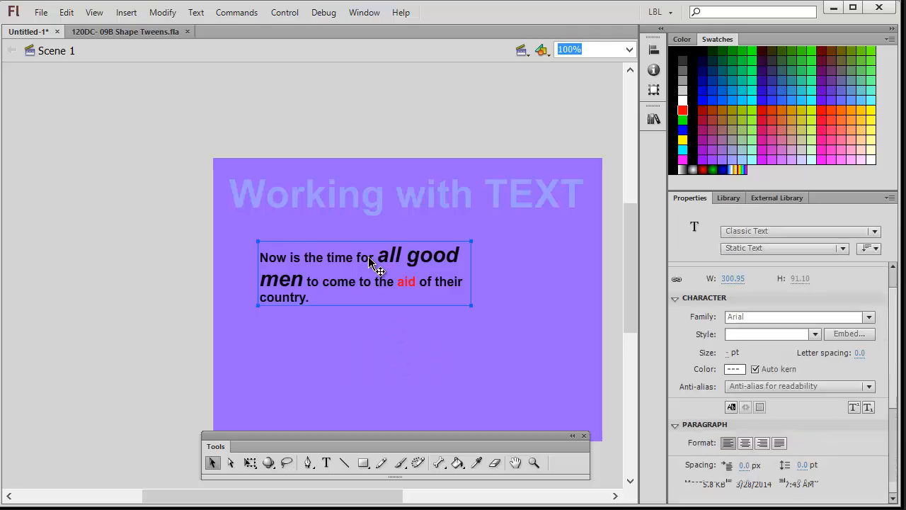
key("Delete")
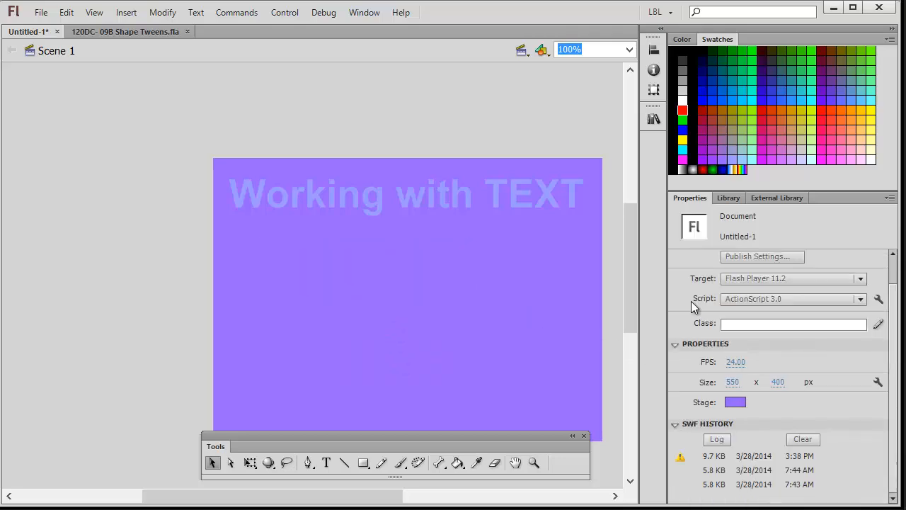
Set the Text tool's color to blue and its font size to 40 pt
left_click(326, 462)
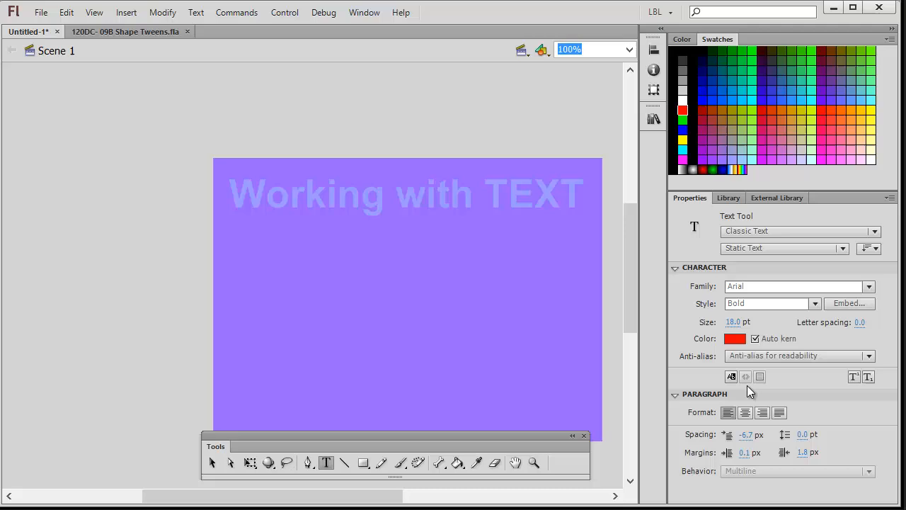
left_click(737, 339)
left_click(693, 126)
left_click(741, 341)
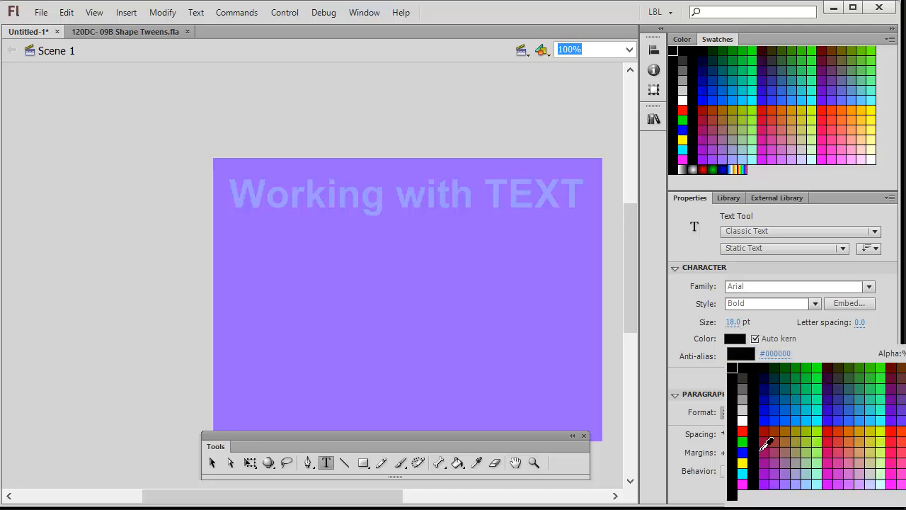
left_click(742, 451)
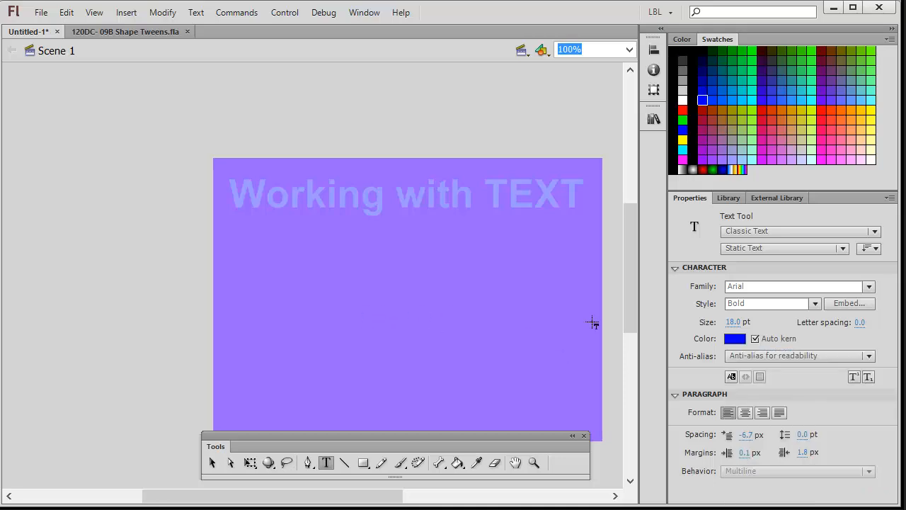
left_click(735, 322)
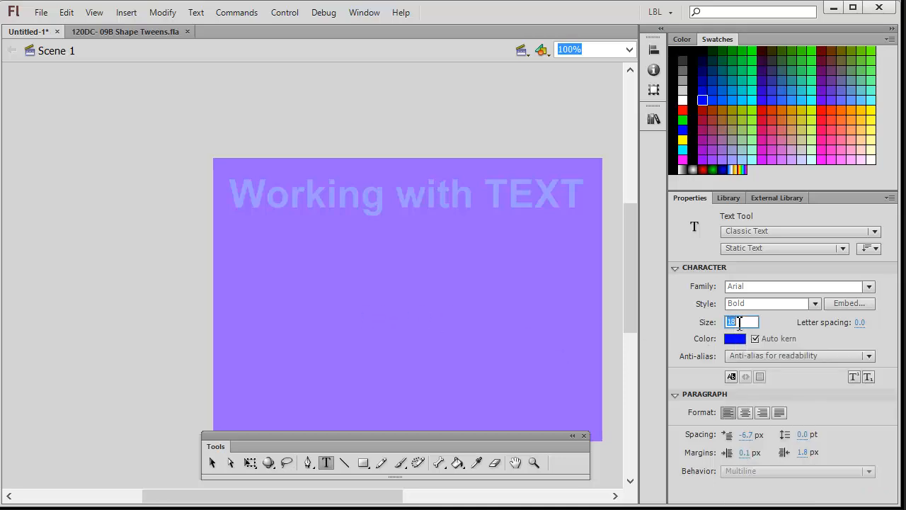
type("40")
key("Return")
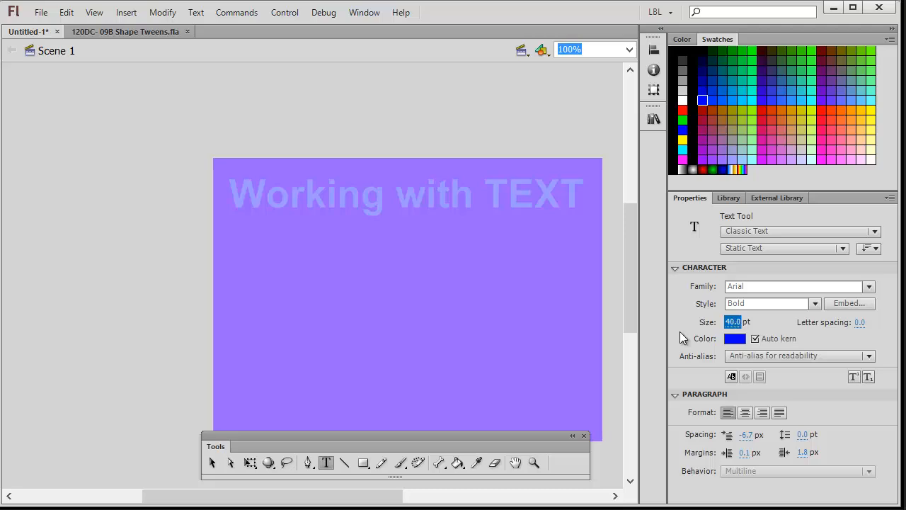
Create a static text block reading "SOUTH MOUNTAIN" below the title, at about X 63, Y 136
left_click(260, 282)
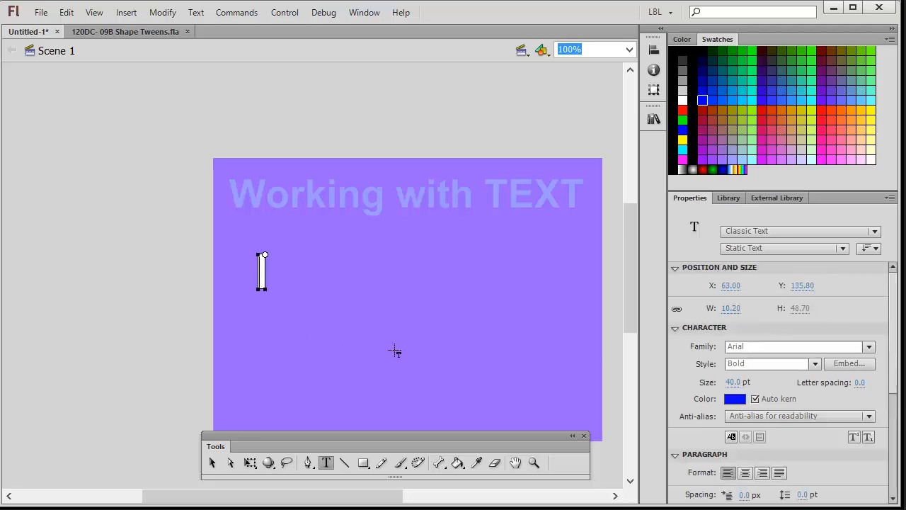
type("SOUTH")
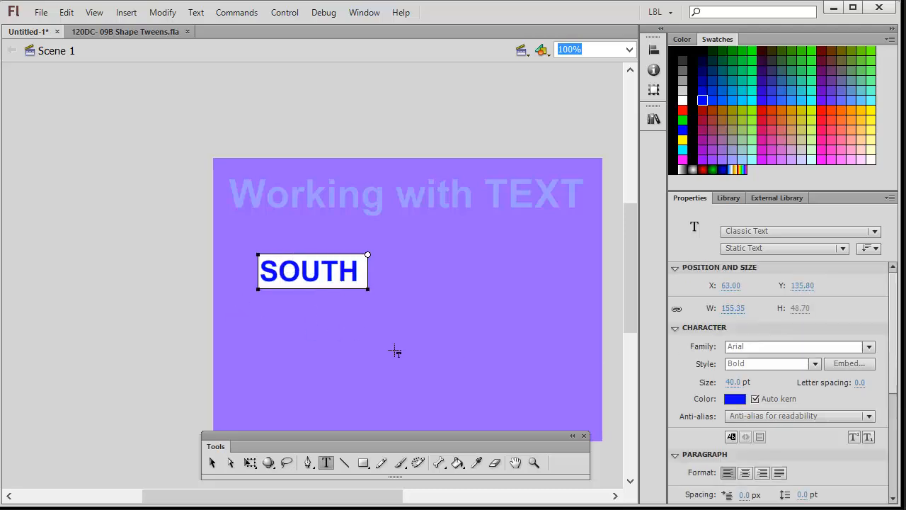
type(" MOUNTAIN")
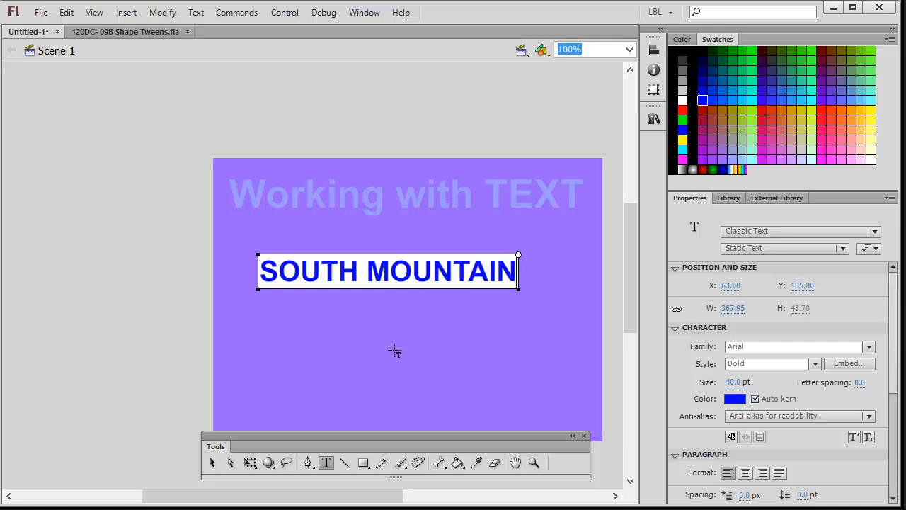
type("F")
key("BackSpace")
Change the font style of the whole "SOUTH MOUNTAIN" text to Black
left_click_drag(517, 273, 167, 262)
left_click(814, 364)
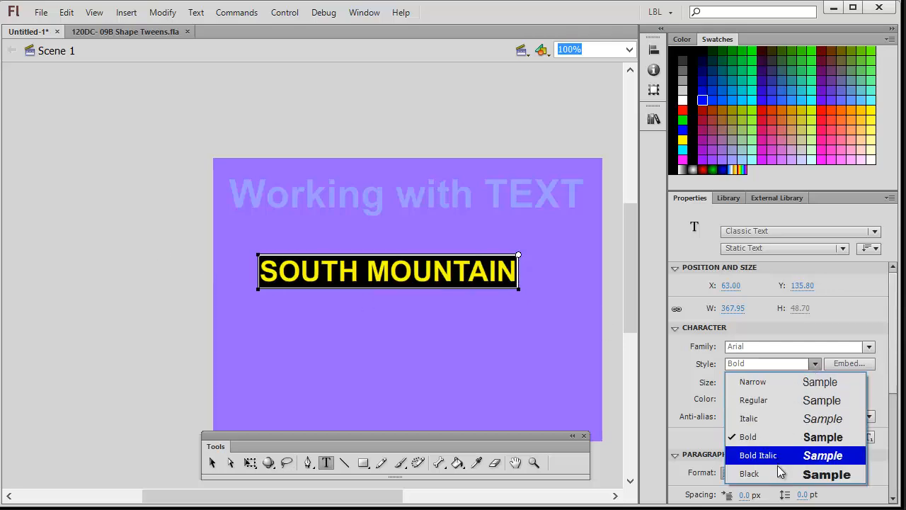
left_click(810, 474)
left_click(183, 131)
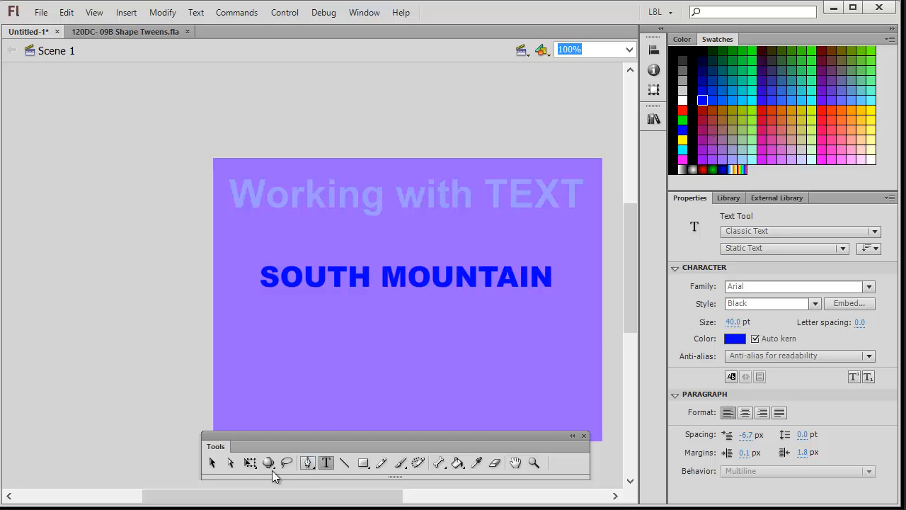
Break apart the "SOUTH MOUNTAIN" text block into individual letter blocks
left_click(213, 464)
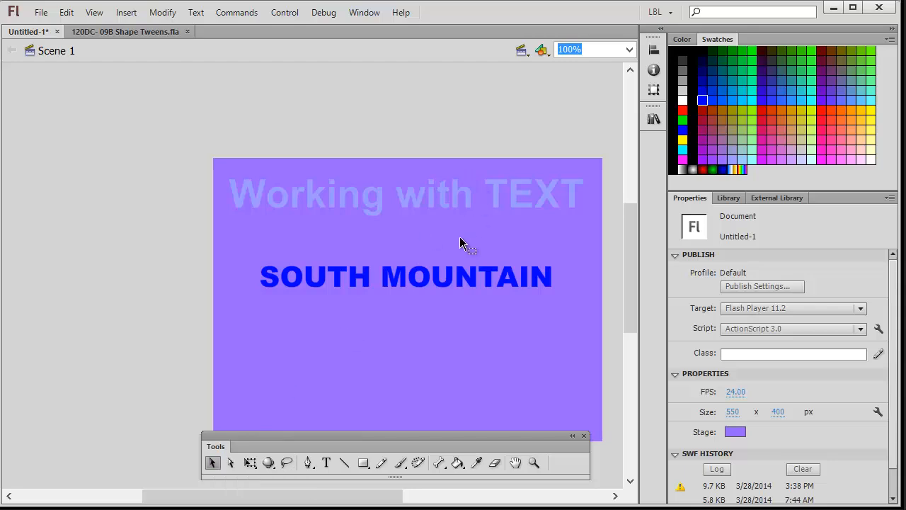
left_click(417, 282)
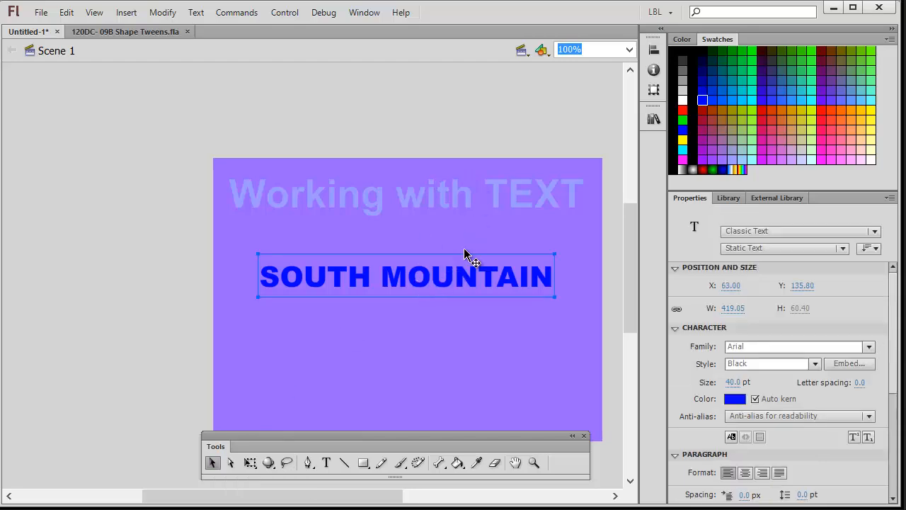
left_click(160, 13)
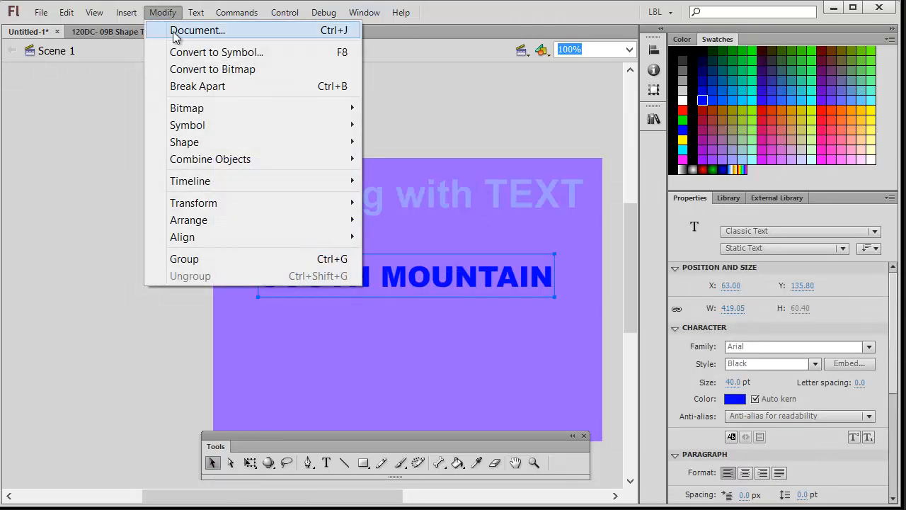
left_click(197, 87)
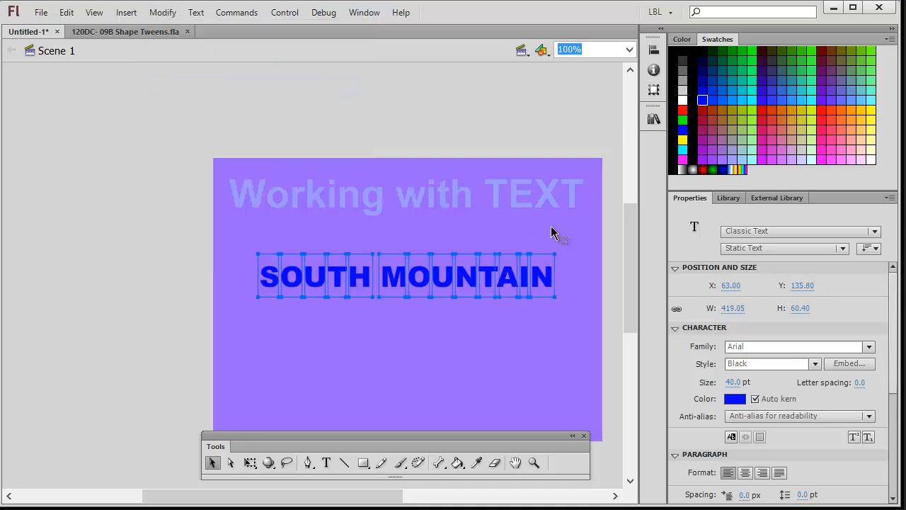
Offset single letters: U of SOUTH to about X 129, Y 154, its H to X 179, Y 154, and MOUNTAIN's first N to X 337, Y 126
left_click(485, 358)
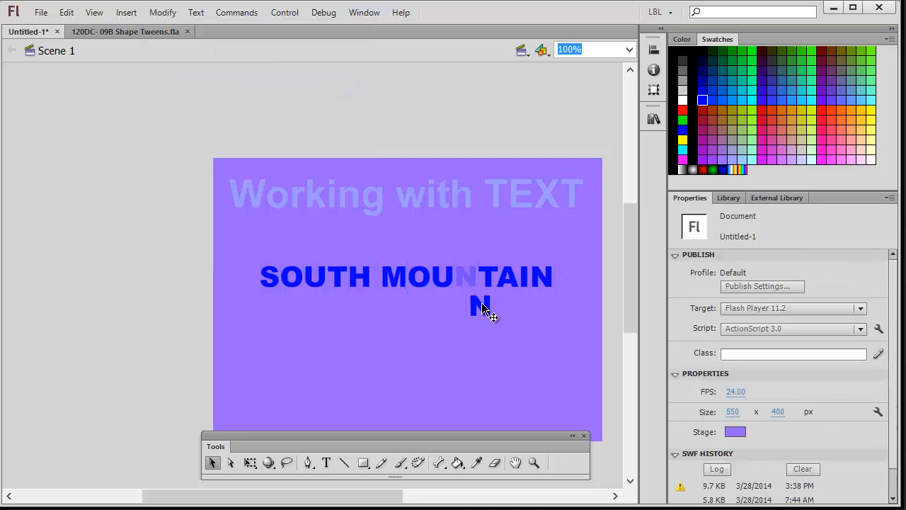
left_click(485, 312)
left_click_drag(327, 282, 324, 293)
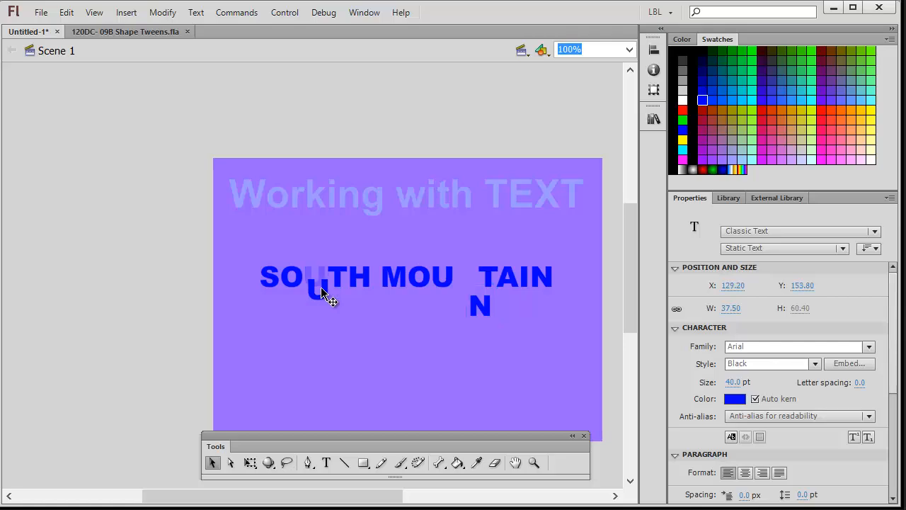
left_click_drag(489, 309, 474, 274)
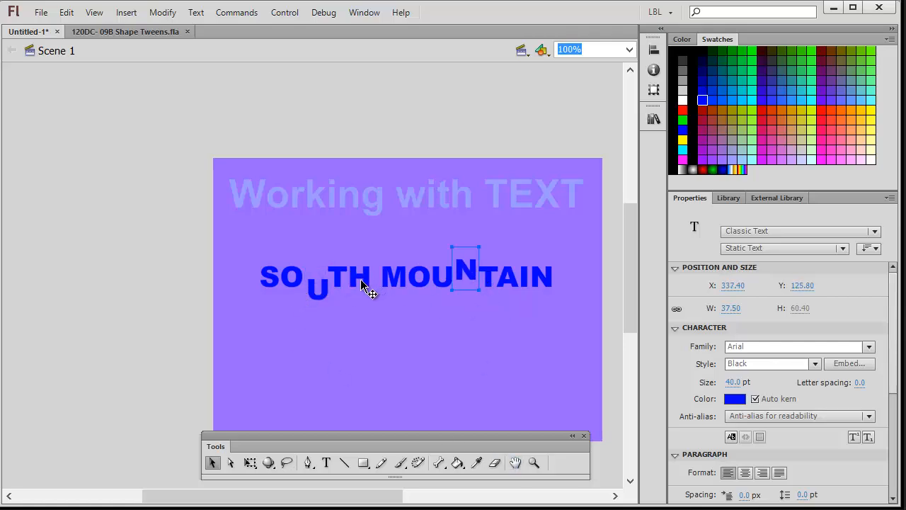
left_click_drag(362, 284, 363, 305)
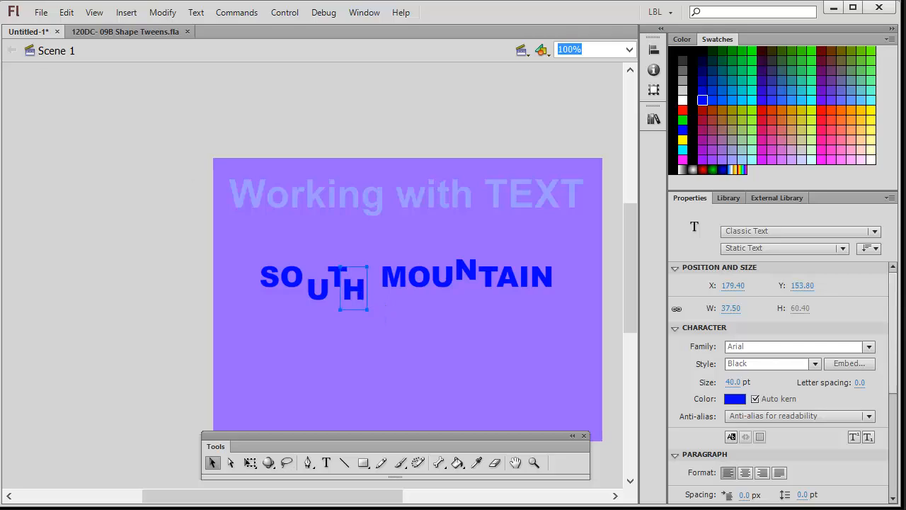
Rotate the H of SOUTH clockwise so it leans to the right, using Free Transform
left_click(250, 463)
left_click_drag(371, 313, 369, 320)
left_click(468, 329)
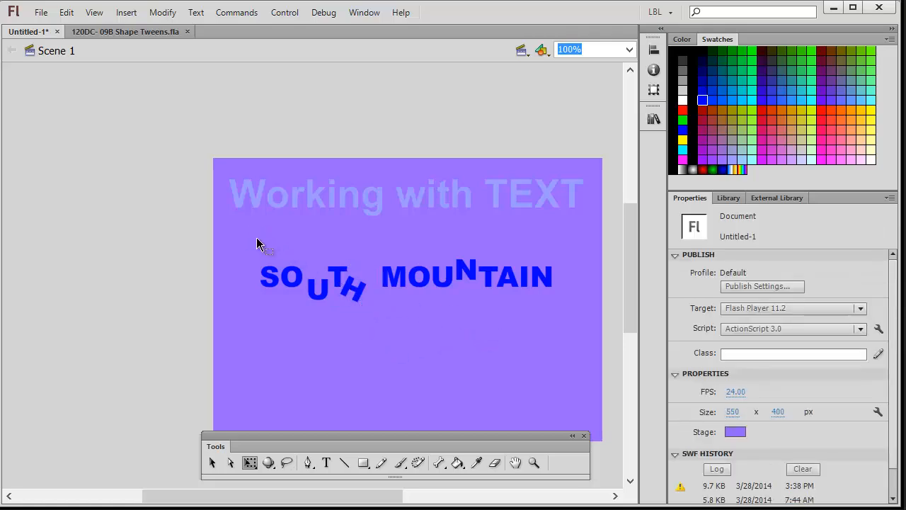
Break apart all the "SOUTH MOUNTAIN" letter blocks into editable shapes
left_click_drag(237, 232, 581, 340)
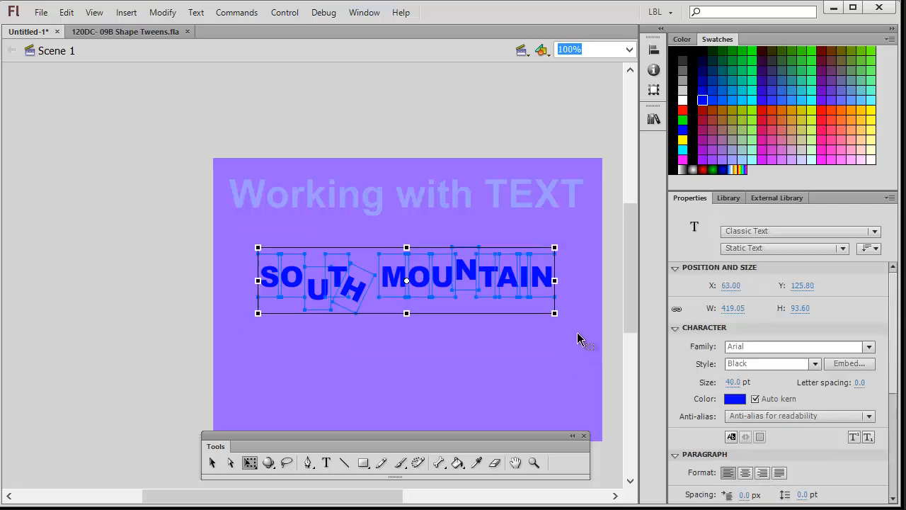
left_click(162, 12)
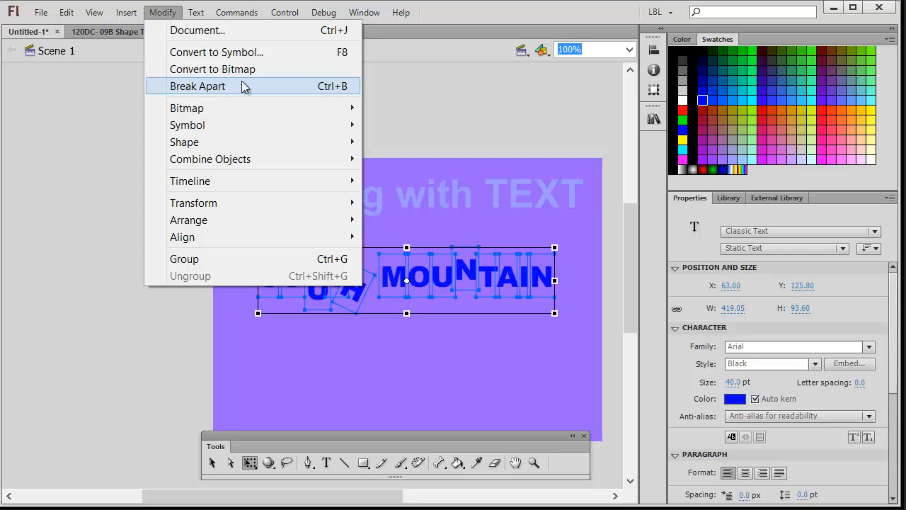
left_click(338, 87)
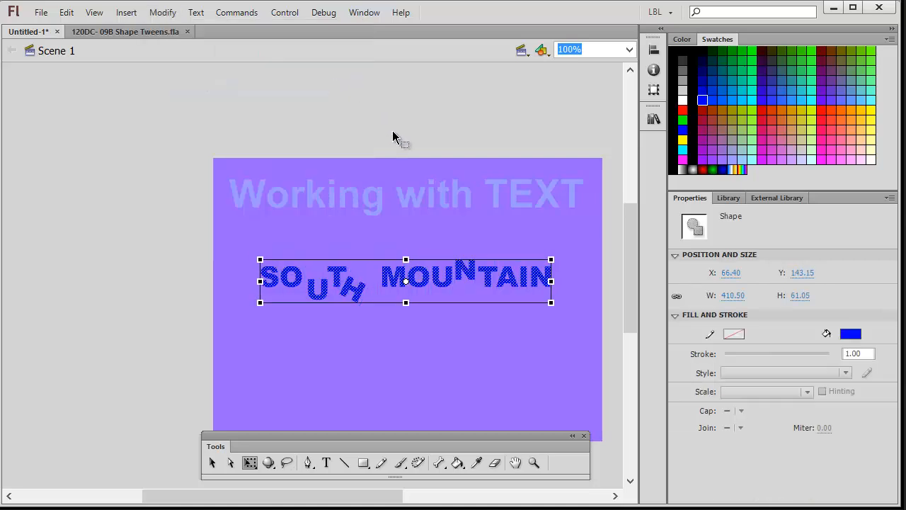
left_click(488, 388)
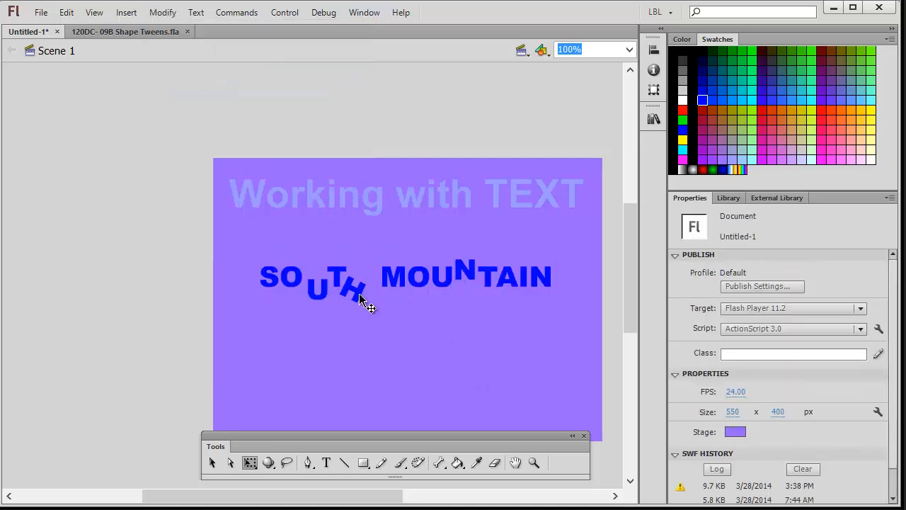
Check the letter shapes one at a time by selecting the H of SOUTH and the M, U and first N of MOUNTAIN
left_click(363, 302)
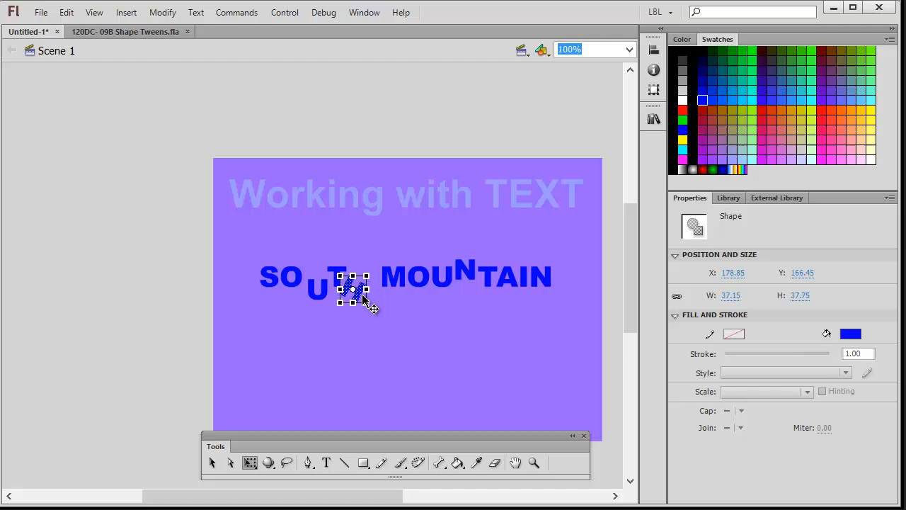
left_click(403, 282)
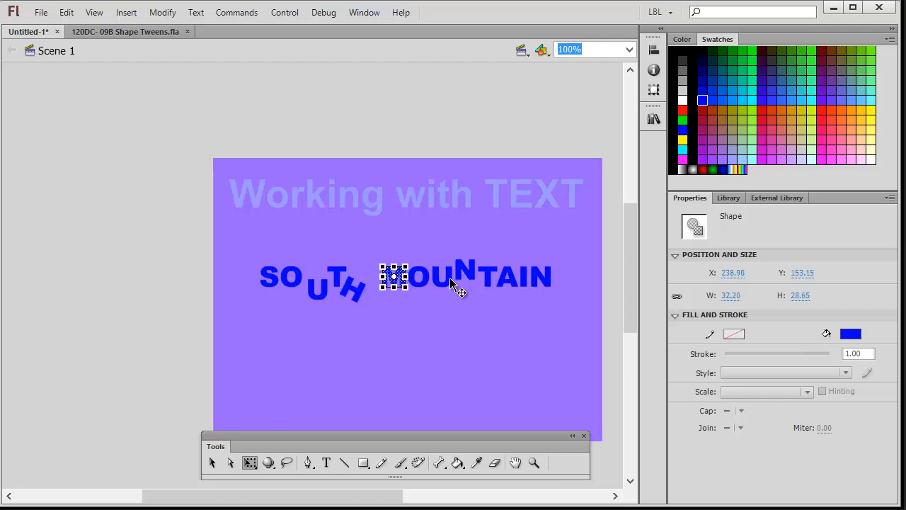
left_click(443, 278)
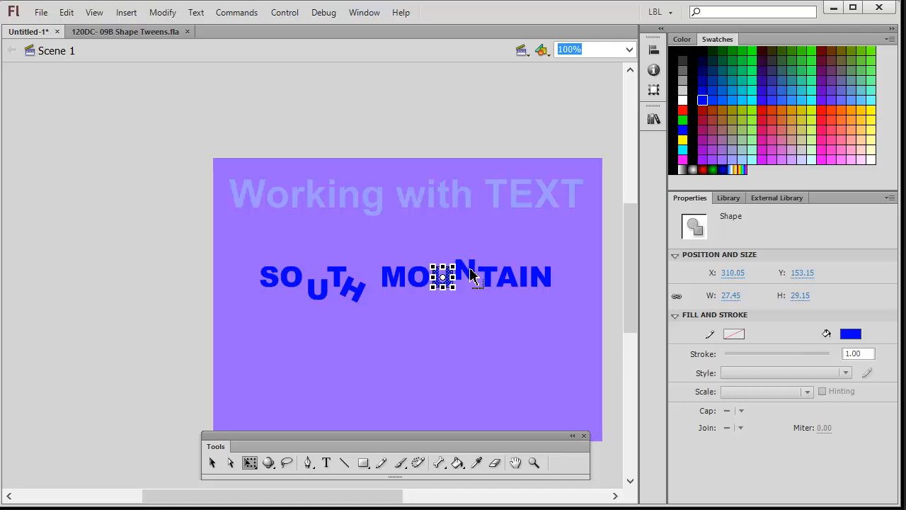
left_click(470, 271)
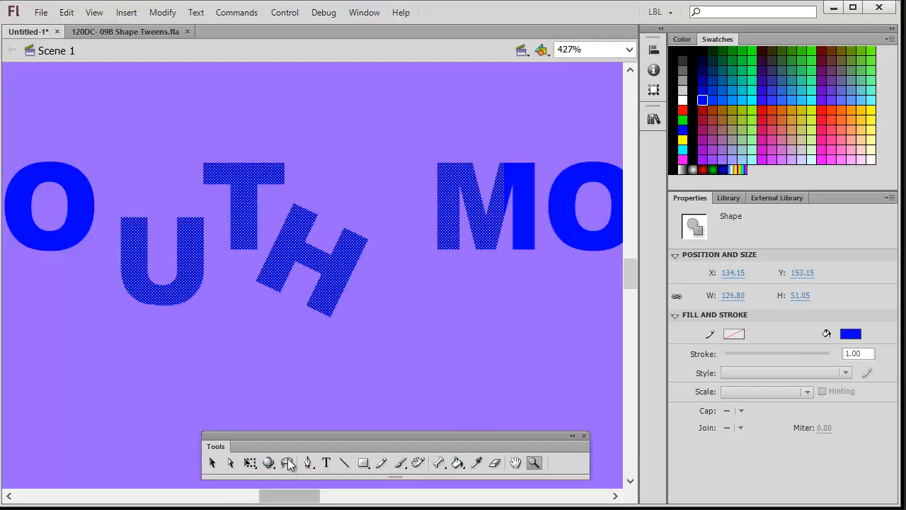
Pull the lowest corner point of the rotated H downward into a long spike with the Subselection tool
left_click(213, 462)
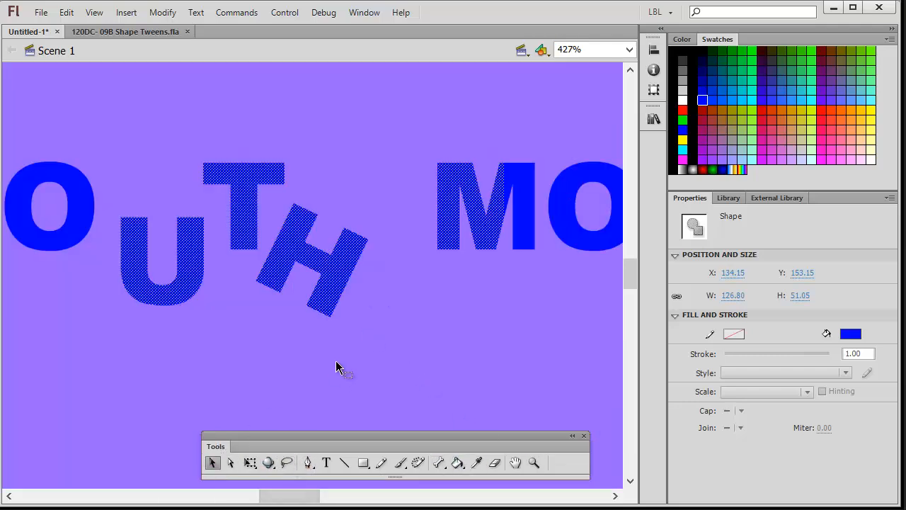
left_click(340, 340)
left_click(336, 303)
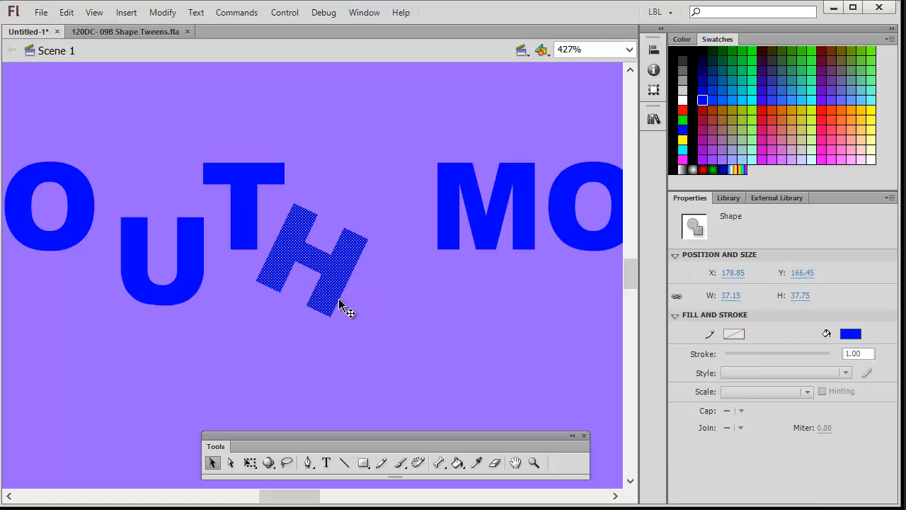
left_click(231, 462)
left_click(337, 338)
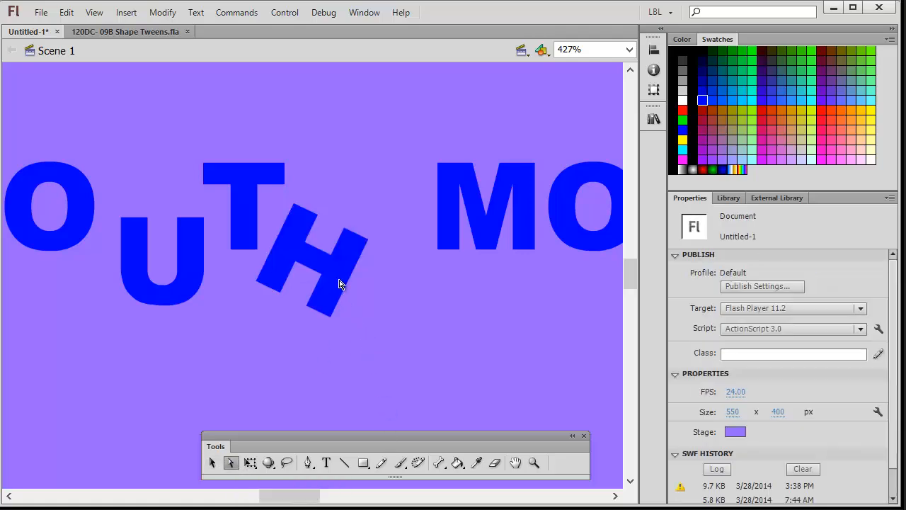
left_click(327, 319)
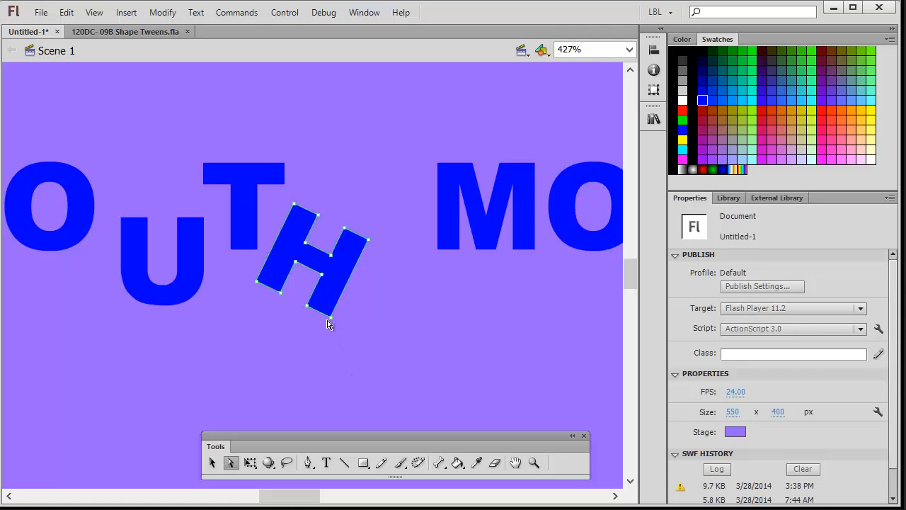
left_click_drag(333, 320, 320, 367)
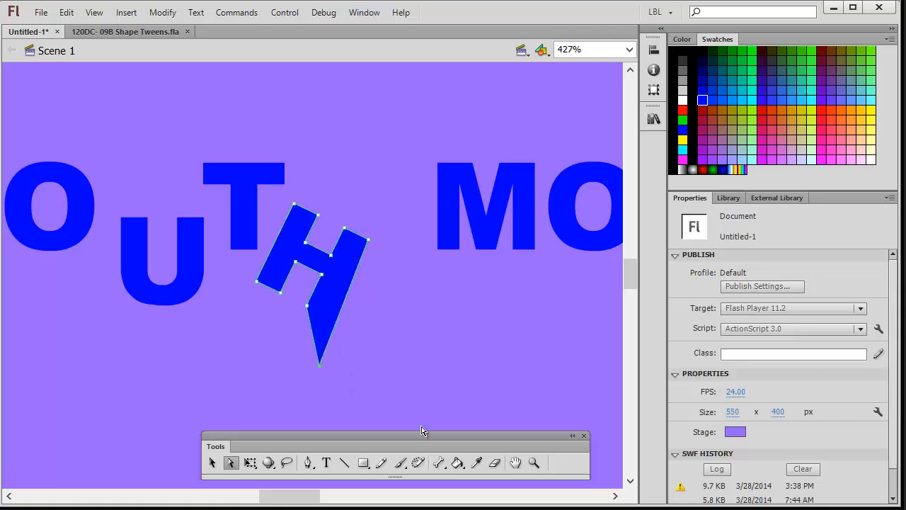
Bend the upper and lower end edges of the H's left stem outward into rounded curves with the Selection tool
left_click(211, 463)
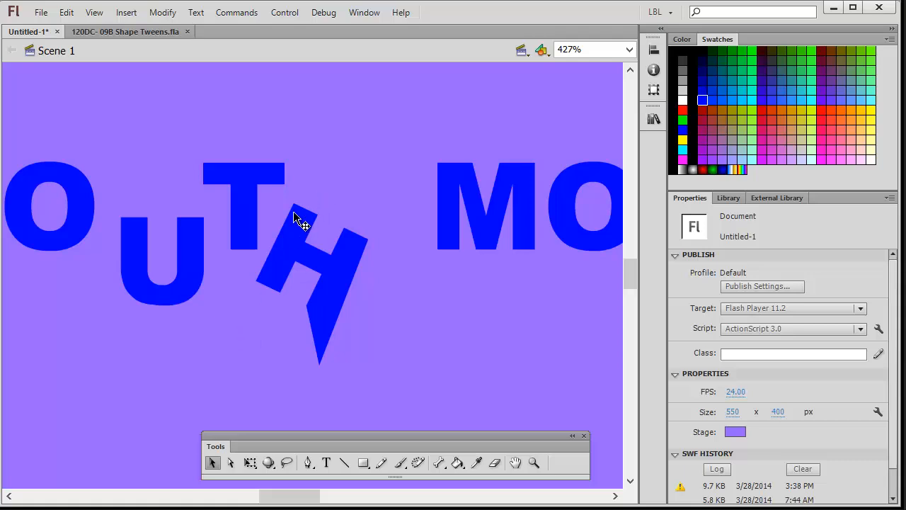
left_click_drag(310, 216, 311, 206)
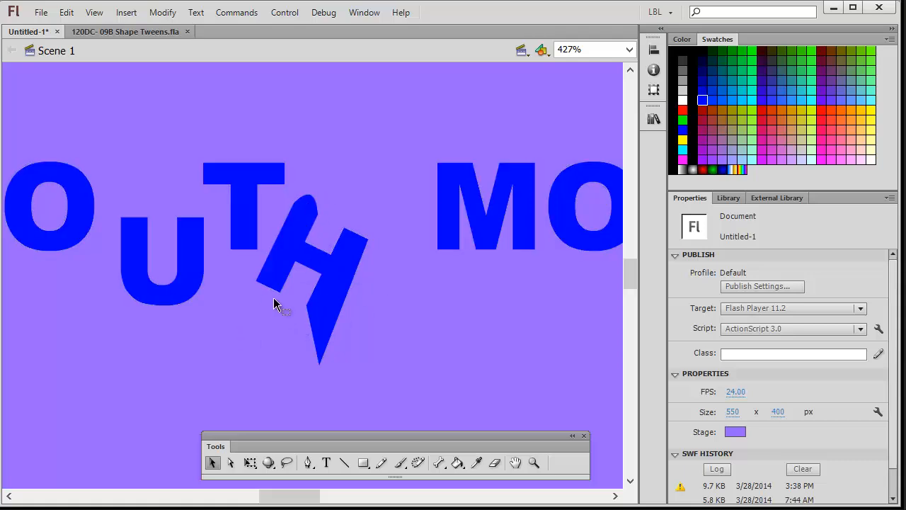
left_click_drag(269, 288, 265, 314)
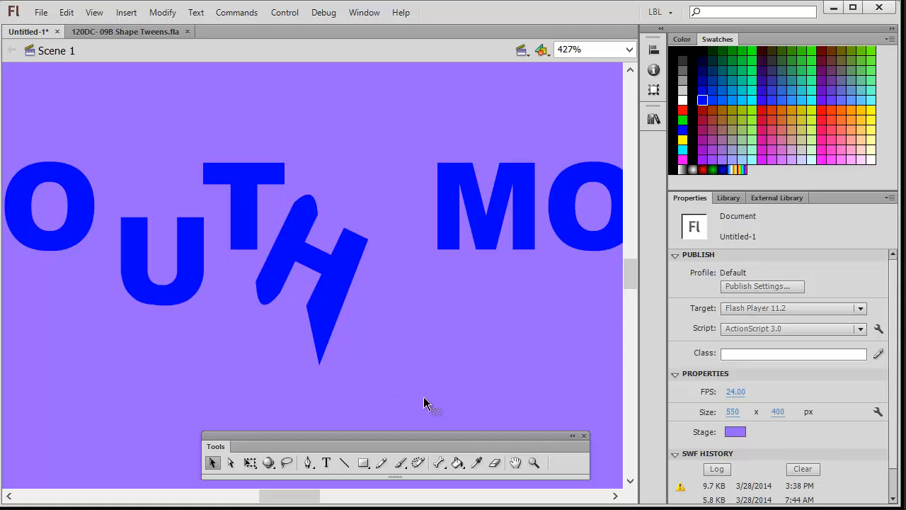
Delete all the "SOUTH MOUNTAIN" letter shapes, leaving only the title on the stage
left_click(534, 464)
double_click(534, 464)
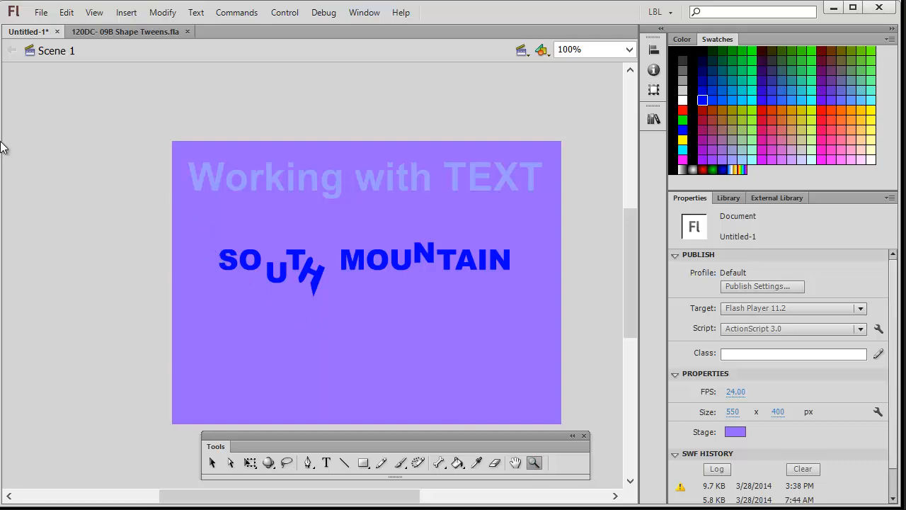
left_click(215, 465)
left_click_drag(198, 230, 546, 333)
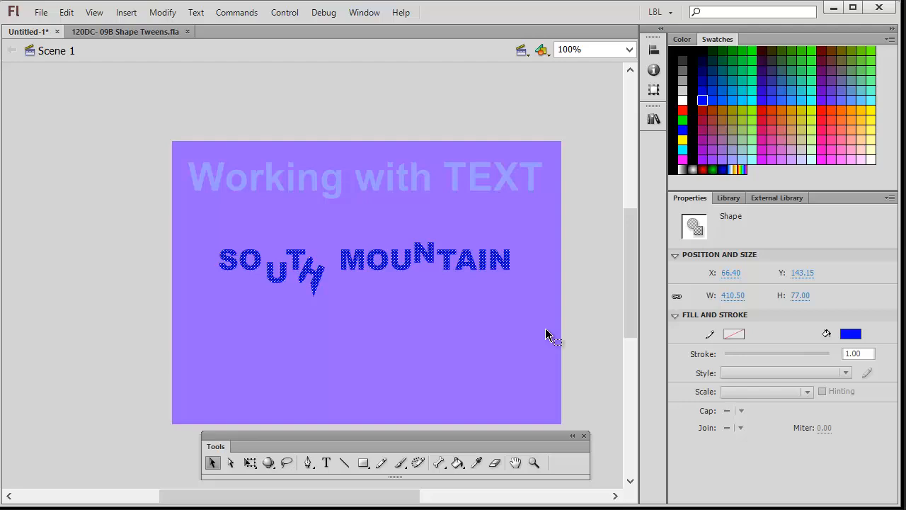
key("Delete")
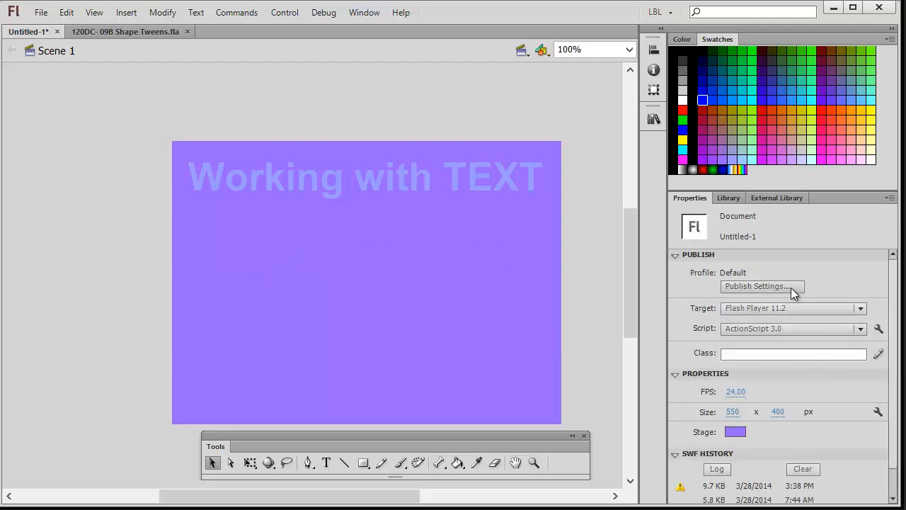
Create a dynamic text block reading "SMCC" below the title, about 478 px wide and 66 px high
left_click(326, 463)
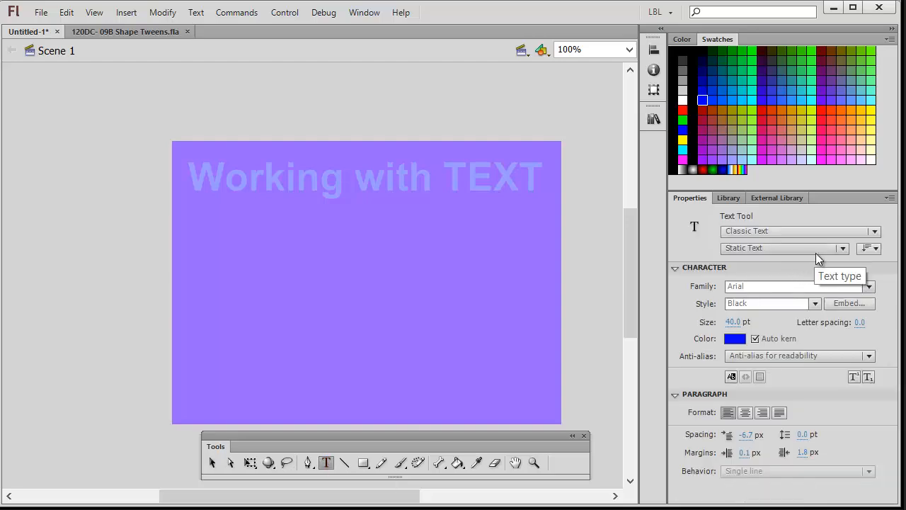
left_click(843, 248)
left_click(816, 282)
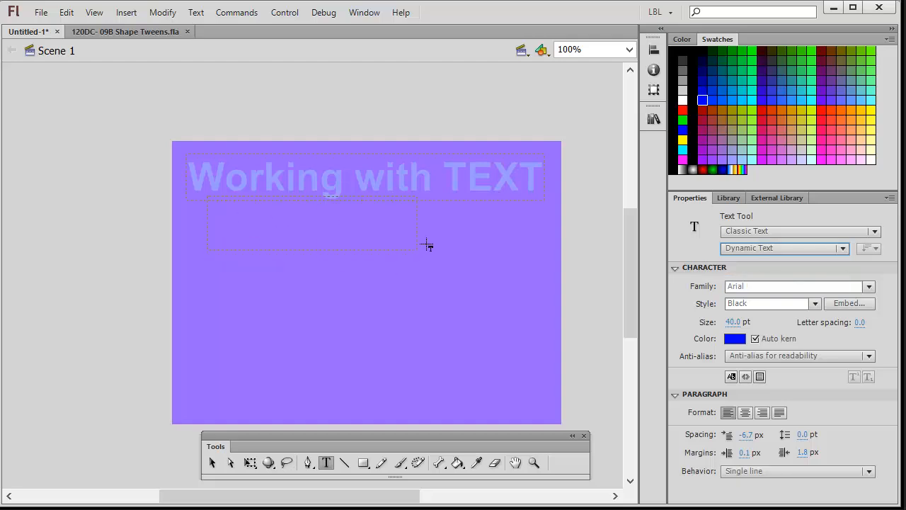
left_click_drag(427, 246, 427, 243)
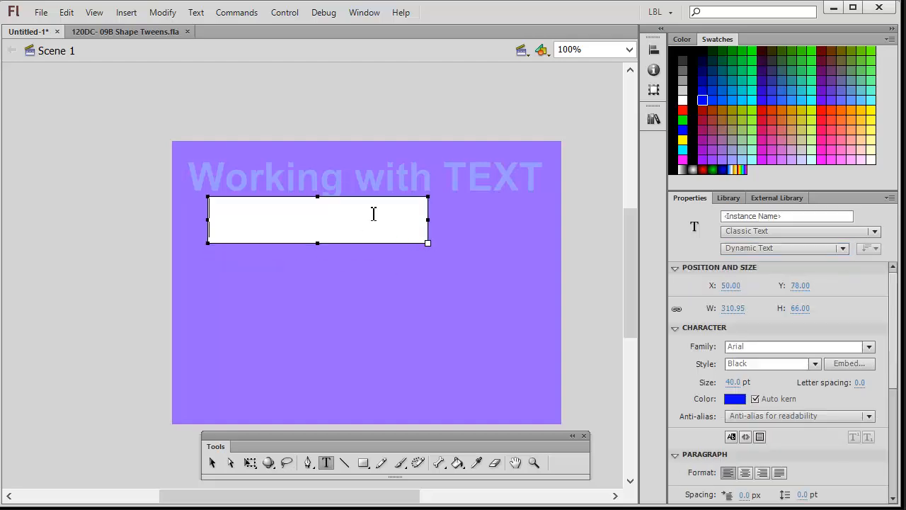
type("SMCC")
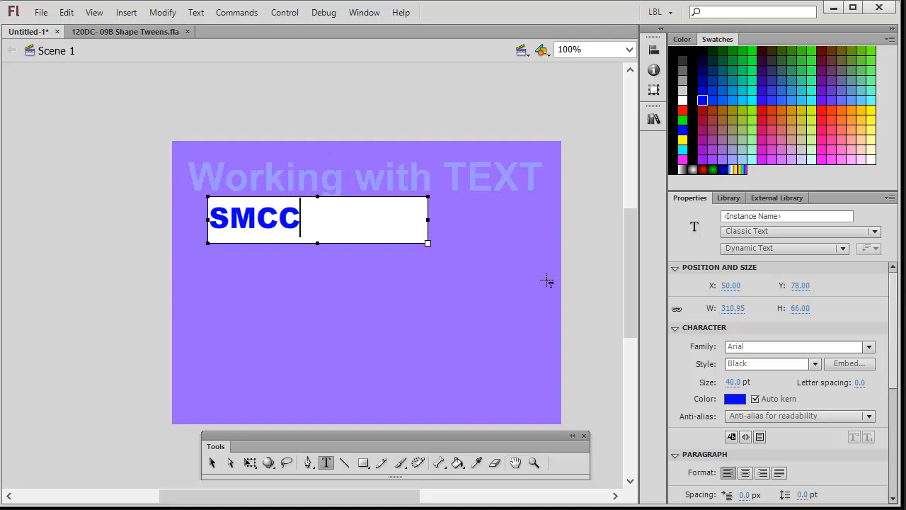
left_click_drag(429, 221, 546, 220)
left_click(212, 462)
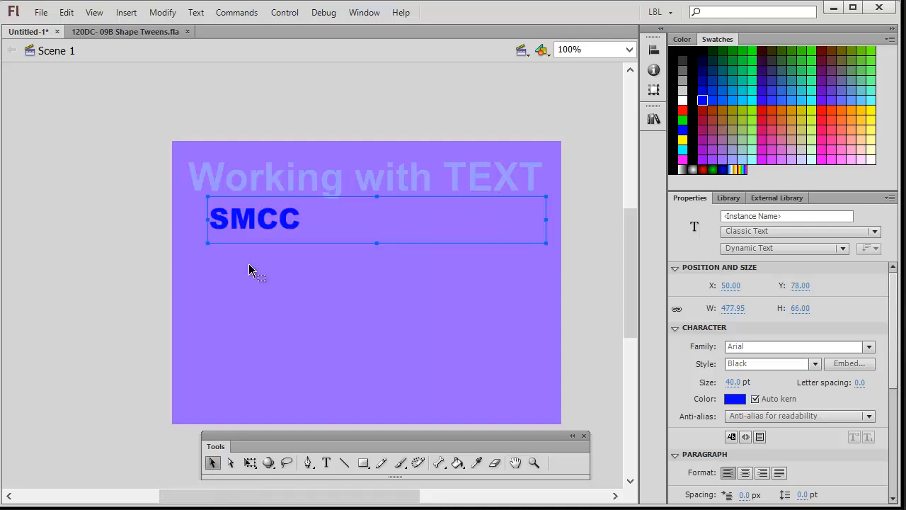
Move the SMCC text block to about X 44, Y 105 and give it the instance name output_txt
mouse_move(250, 234)
left_mouse_down()
mouse_move(256, 248)
mouse_move(248, 239)
left_mouse_up()
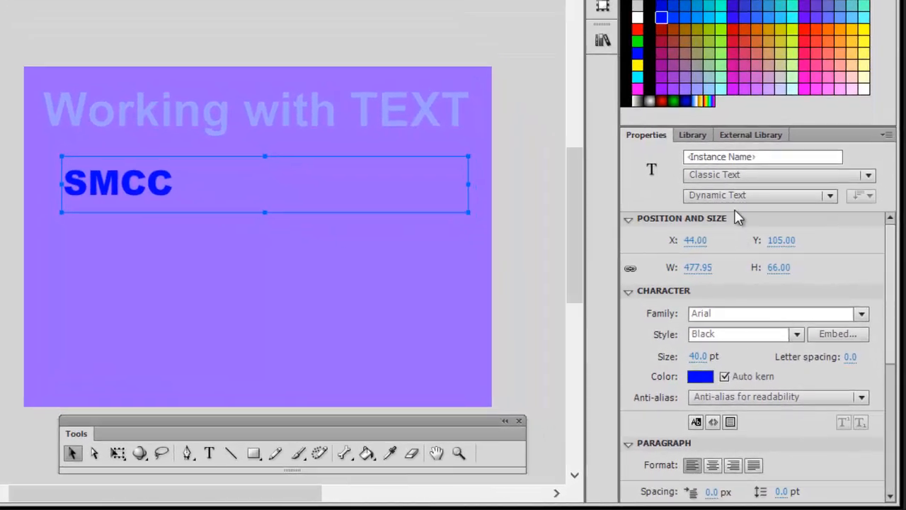
left_click(755, 157)
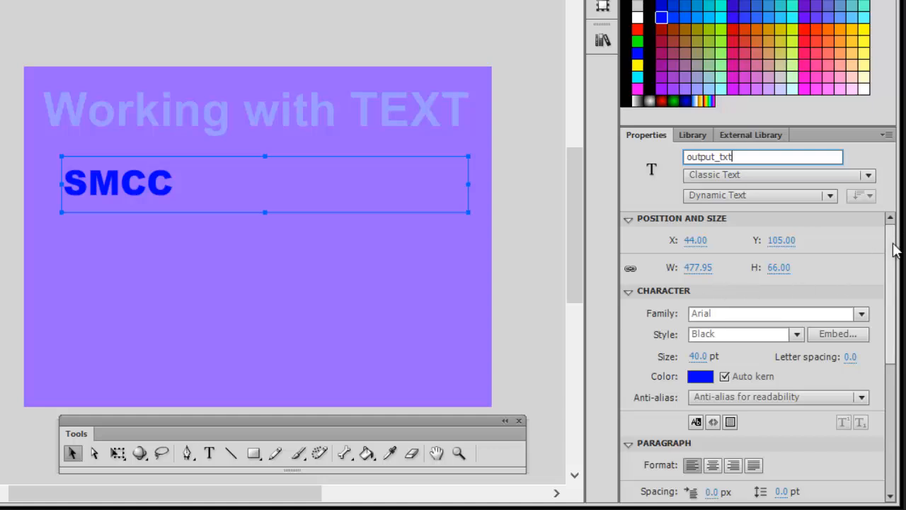
Embed the Arial Black font for the SMCC text with the Uppercase, Lowercase, Numerals and Punctuation character ranges
left_click_drag(893, 250, 901, 280)
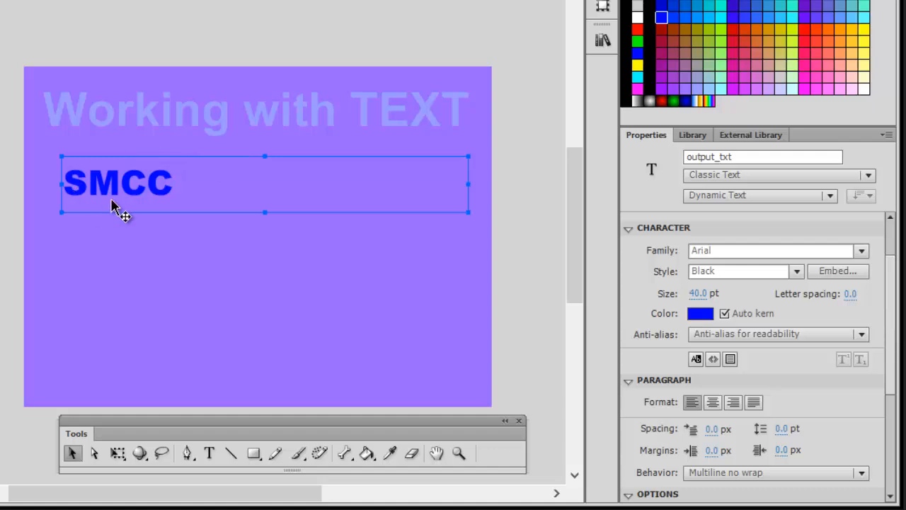
left_click(839, 272)
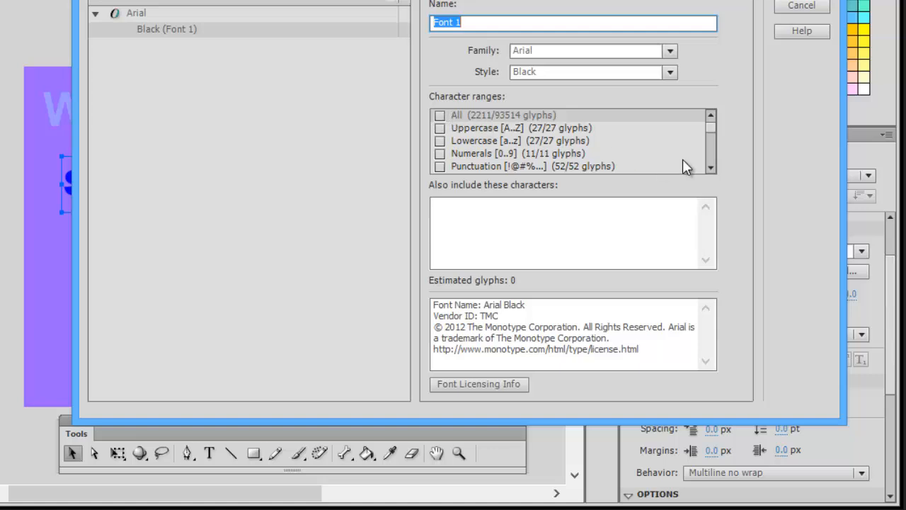
mouse_move(711, 128)
left_mouse_down()
mouse_move(709, 172)
mouse_move(708, 111)
left_mouse_up()
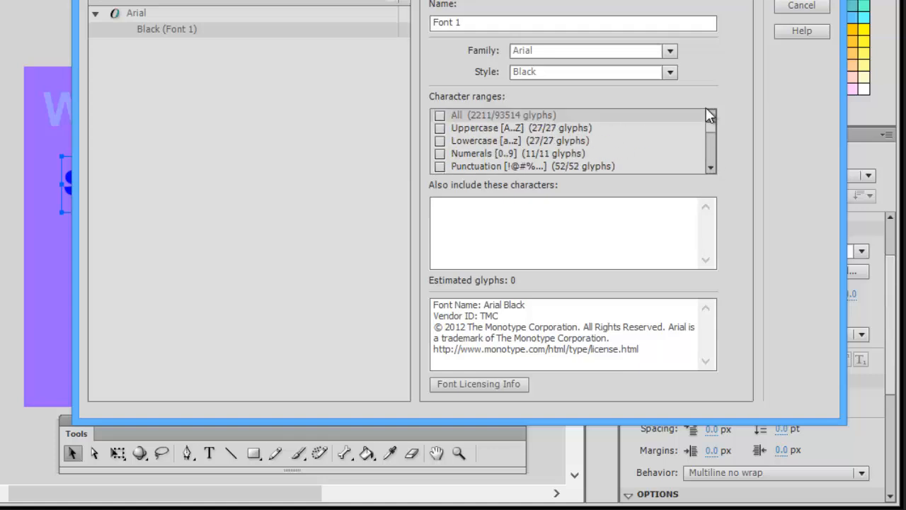
left_click(440, 128)
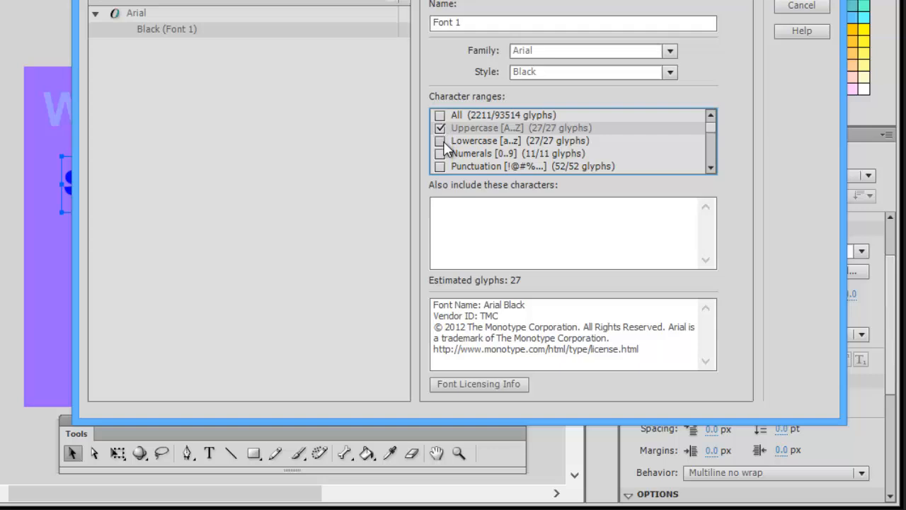
left_click(440, 141)
left_click(440, 153)
left_click(441, 167)
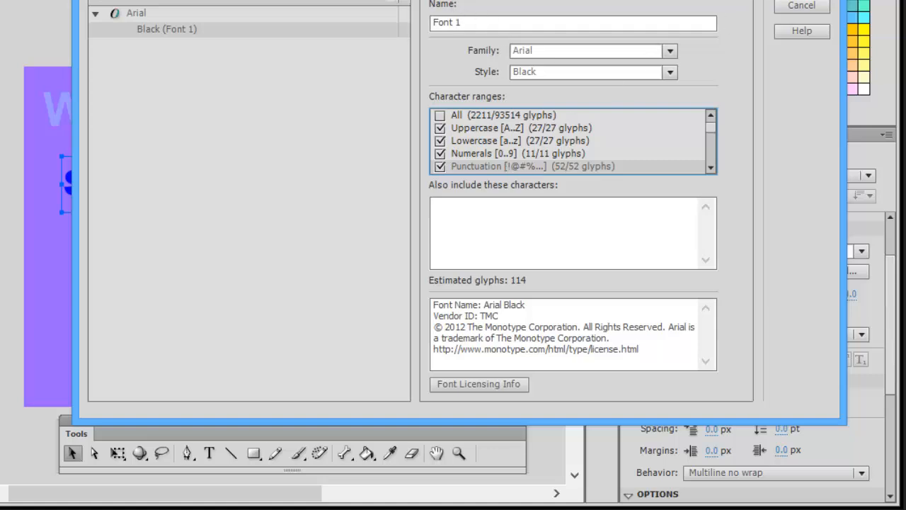
key("Return")
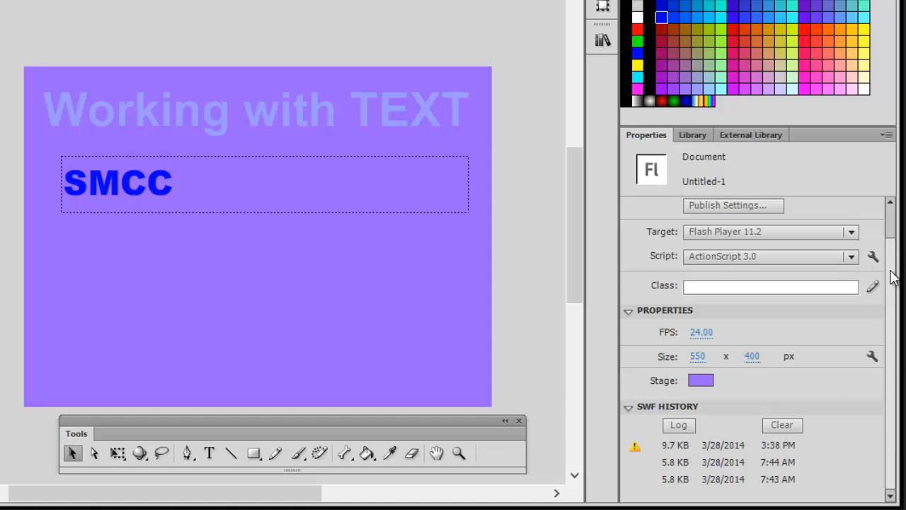
Show a border around the SMCC dynamic text block
left_click(337, 216)
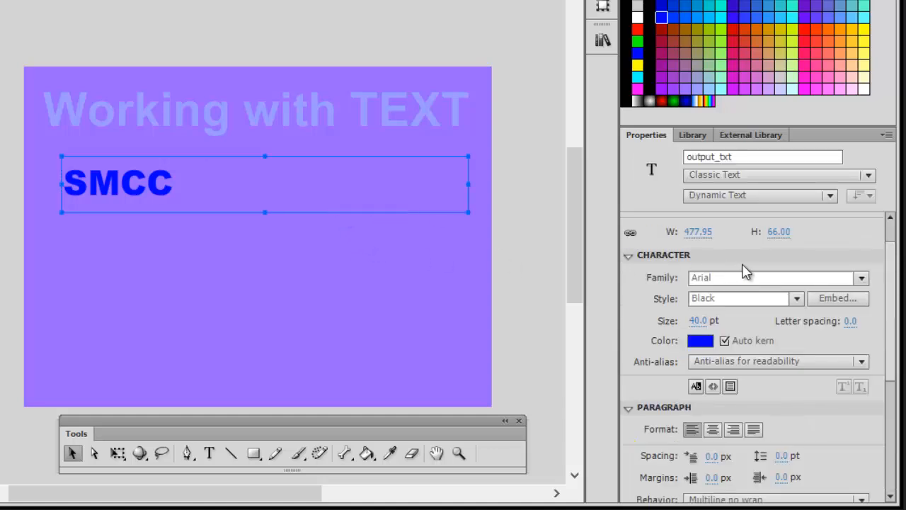
scroll(896, 276, "down", 5)
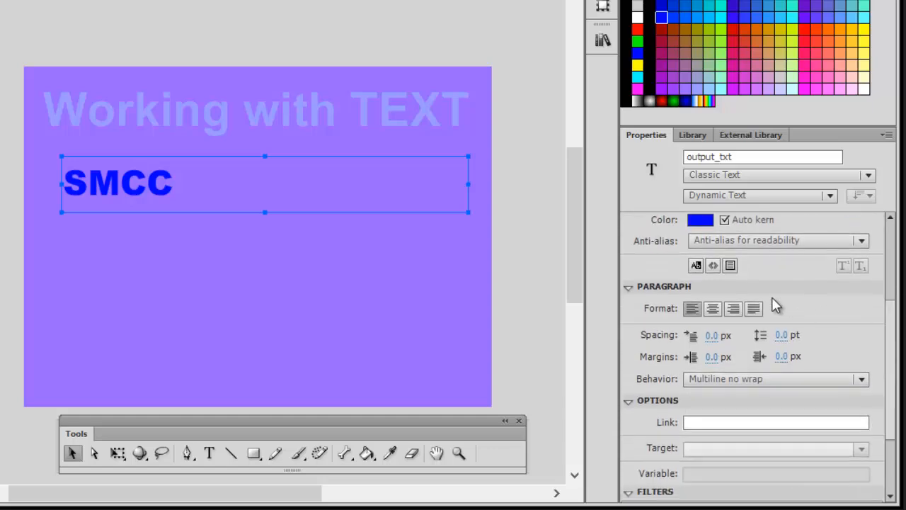
left_click(732, 268)
left_click(193, 267)
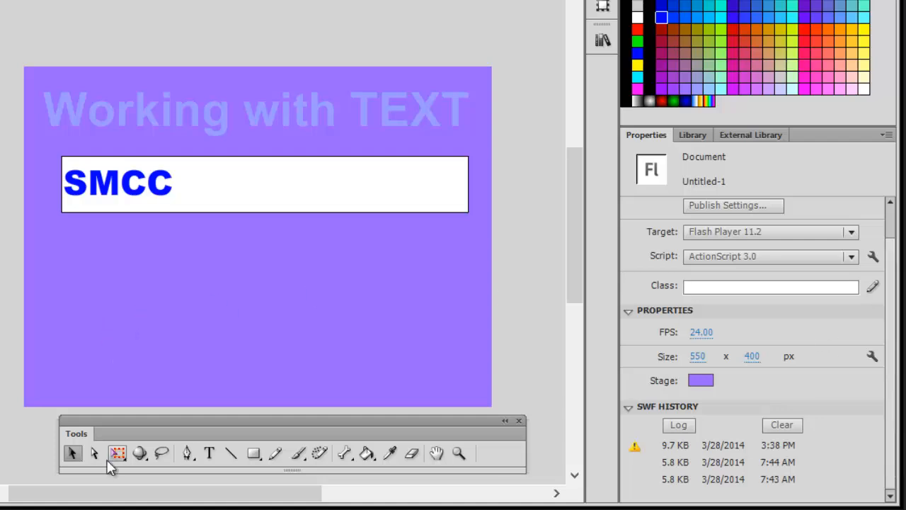
Create an input text field below the SMCC block, about 254 px wide and 39 px high, with a 25 pt font size
left_click(209, 454)
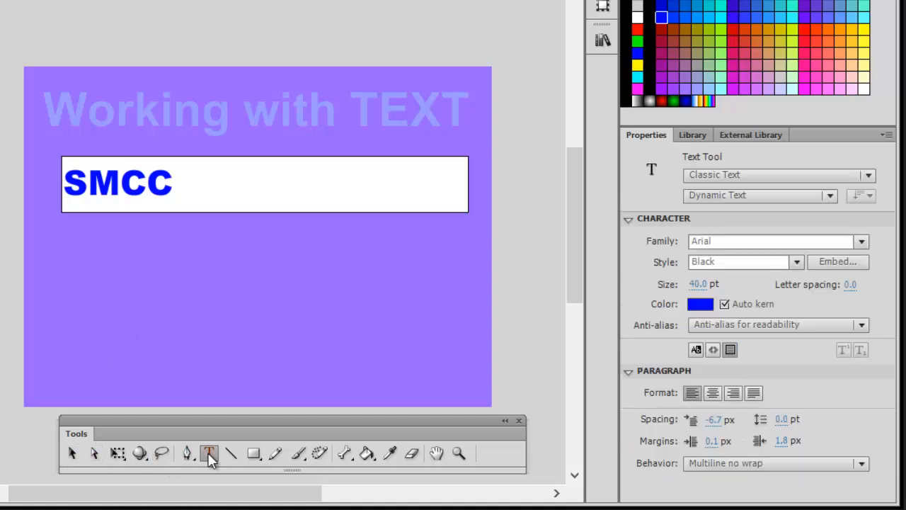
left_click(830, 197)
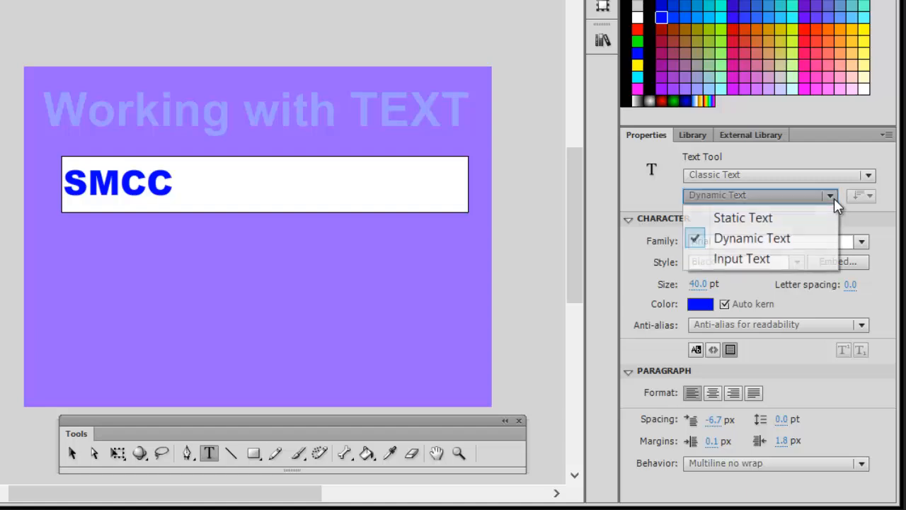
left_click(792, 262)
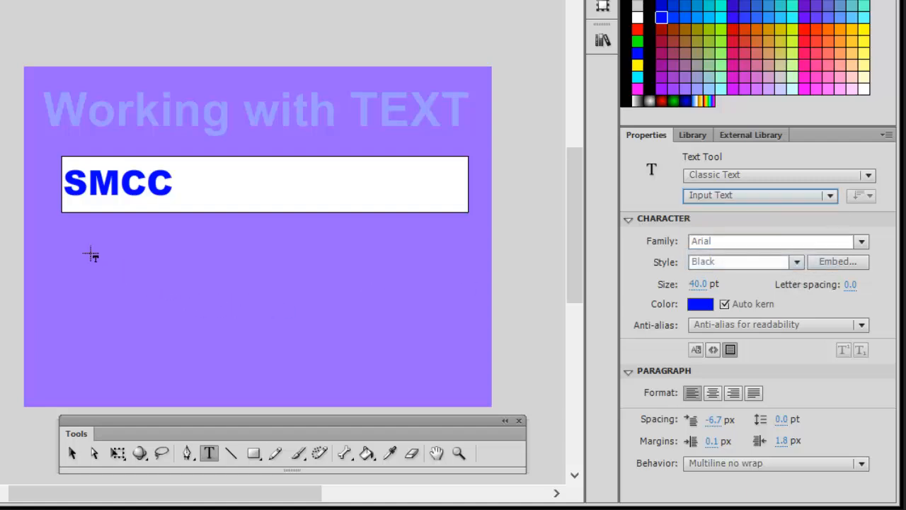
left_click_drag(65, 225, 284, 252)
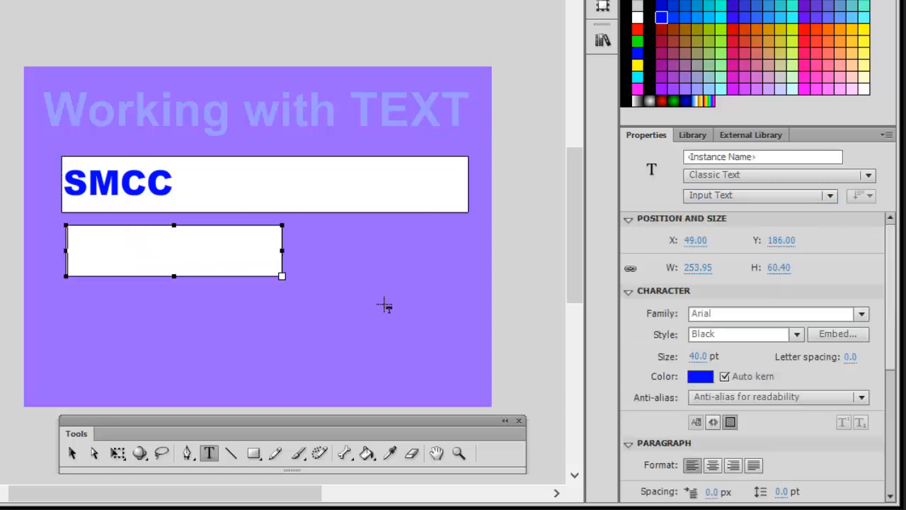
left_click_drag(699, 358, 685, 357)
left_click_drag(173, 276, 192, 230)
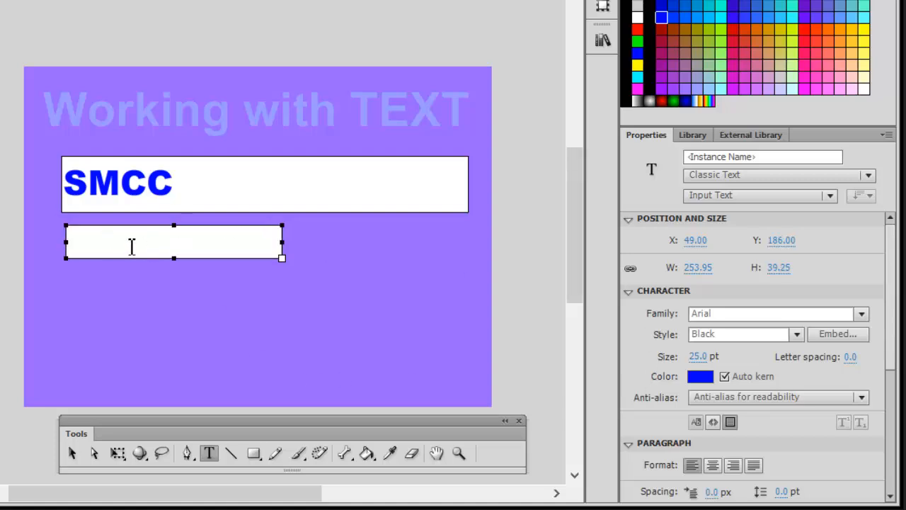
Enter "South Mountain" as the text of the new input field
type("South M")
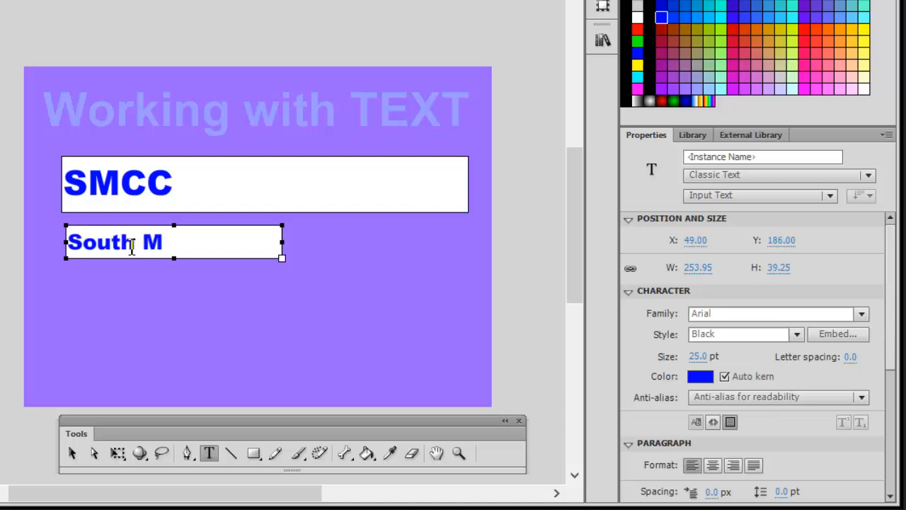
type("outnain")
key("BackSpace")
key("BackSpace")
key("BackSpace")
key("BackSpace")
key("BackSpace")
type("ntain")
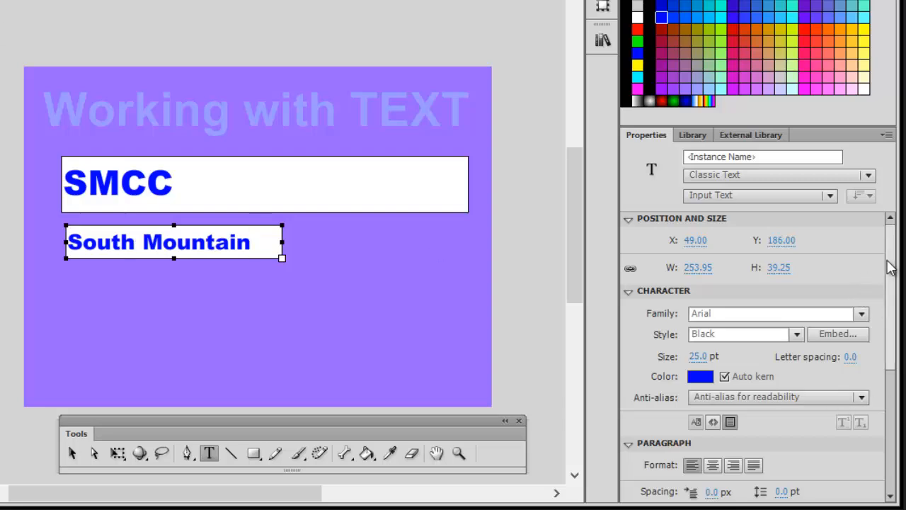
scroll(886, 263, "down", 3)
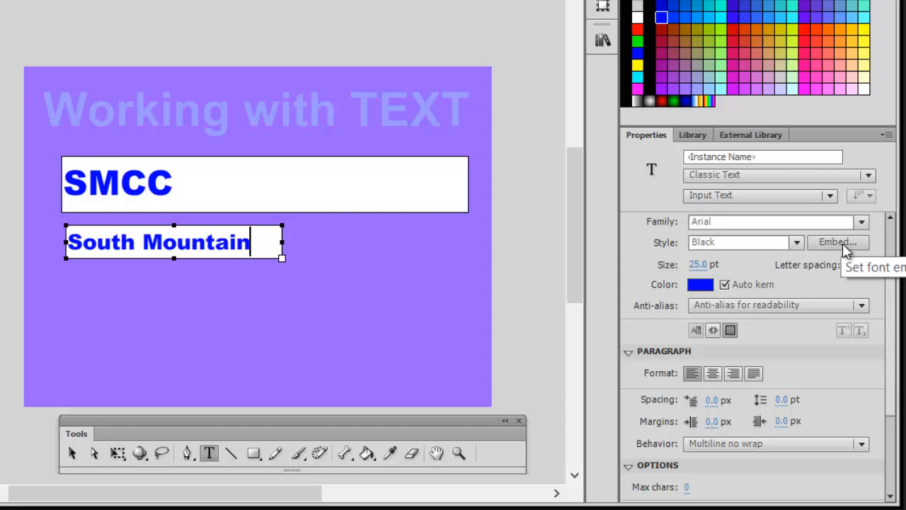
scroll(847, 251, "up", 3)
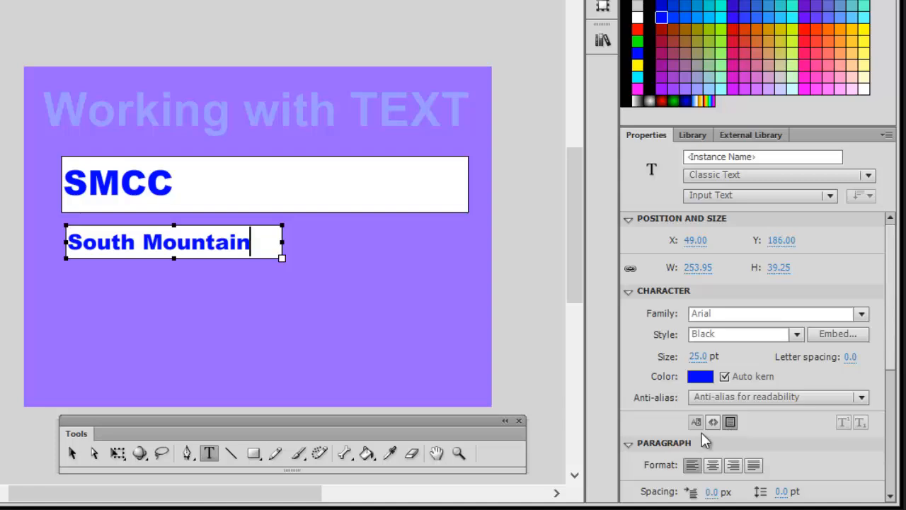
left_click(230, 184)
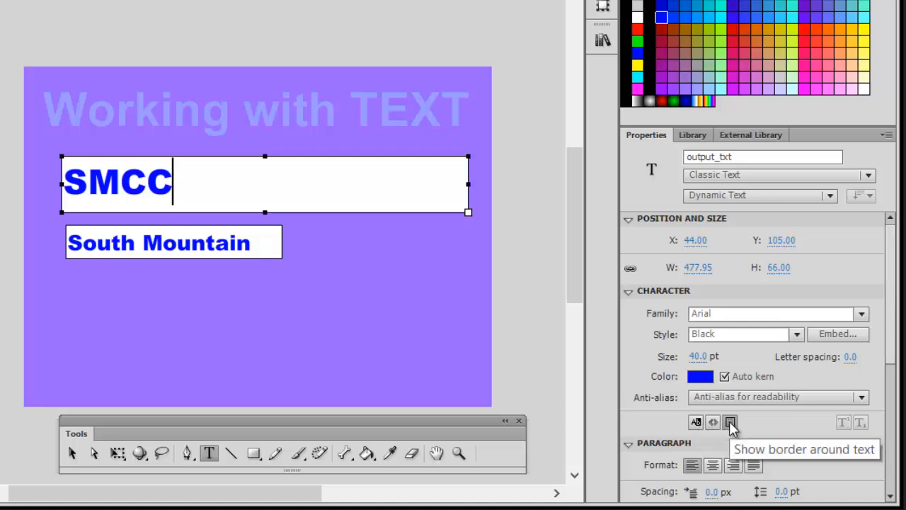
left_click(282, 242)
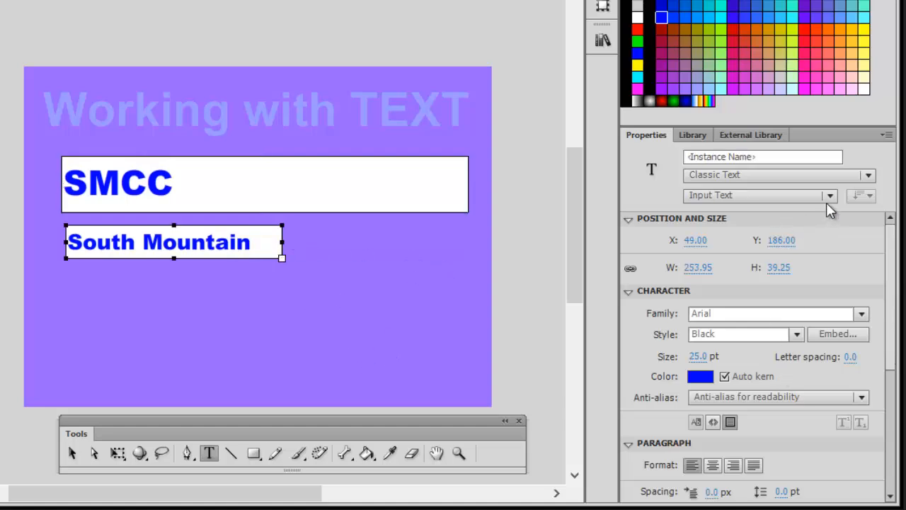
left_click(72, 451)
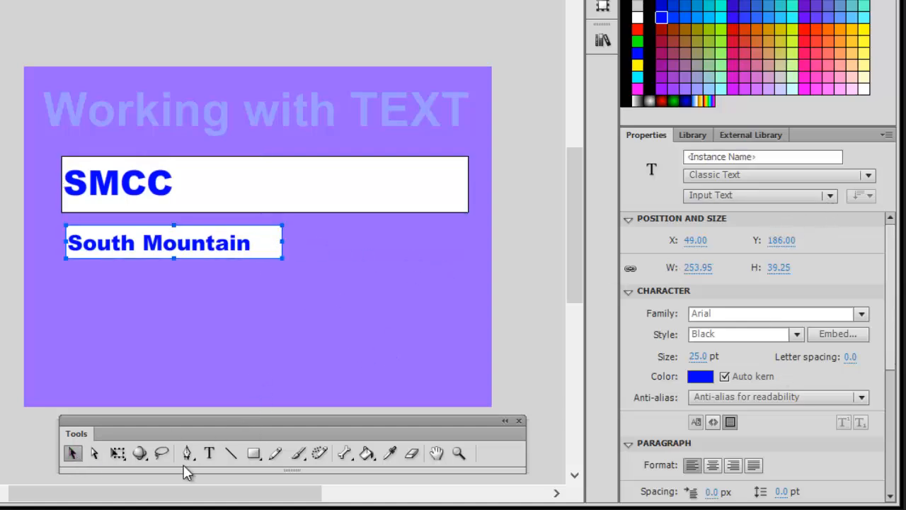
Add the static text "Go" on the stage below and beyond the right end of the South Mountain field
left_click(209, 453)
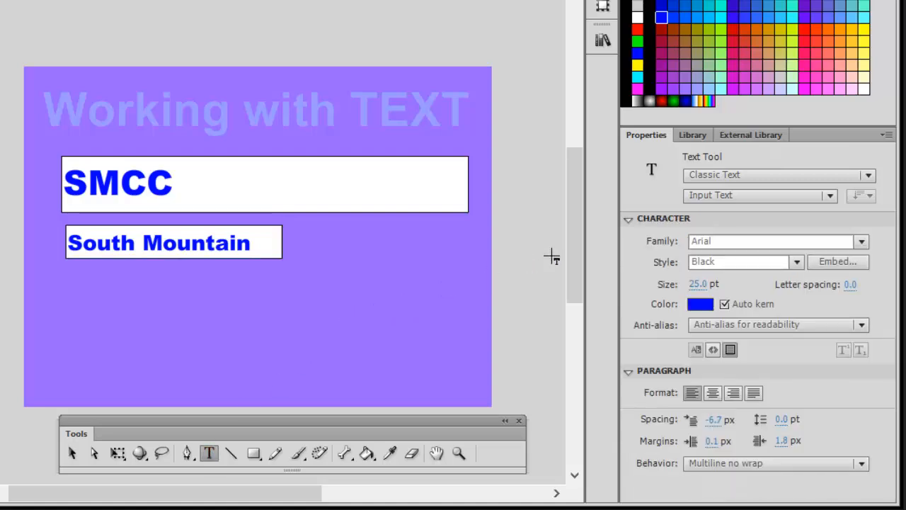
left_click(828, 198)
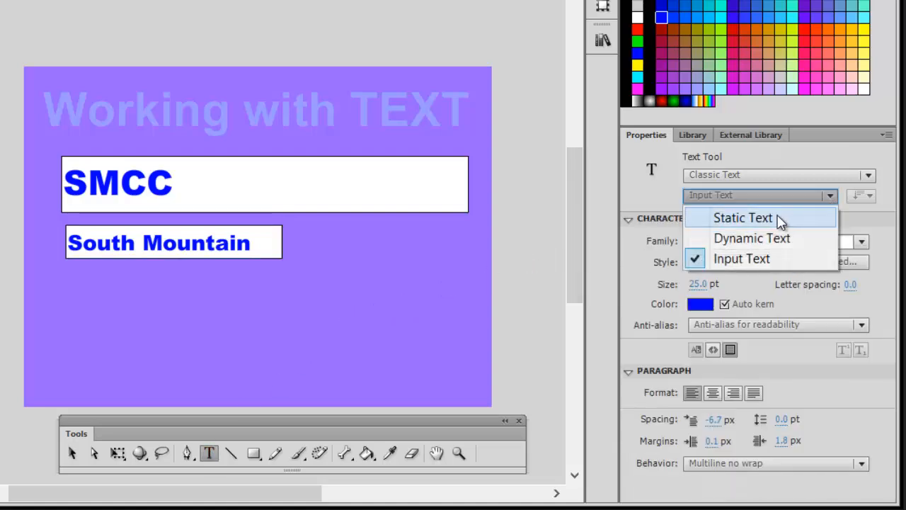
left_click(744, 218)
left_click(329, 305)
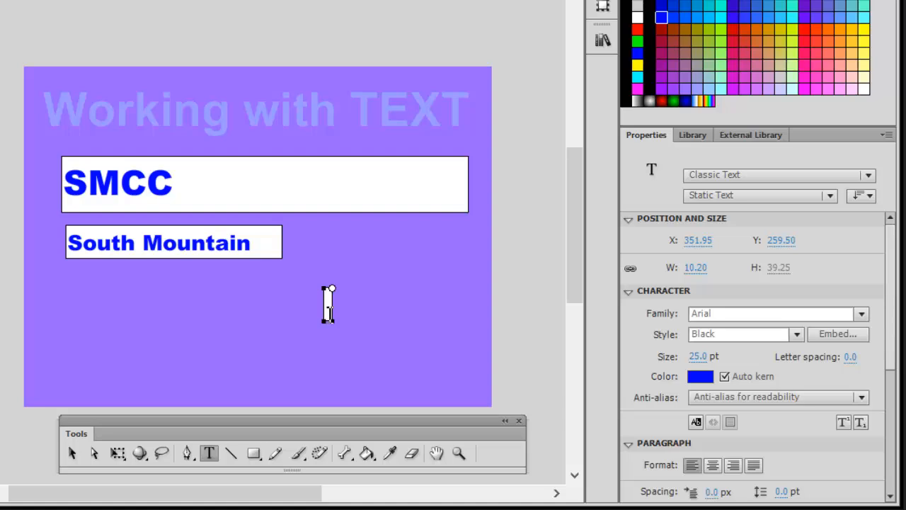
type("Go")
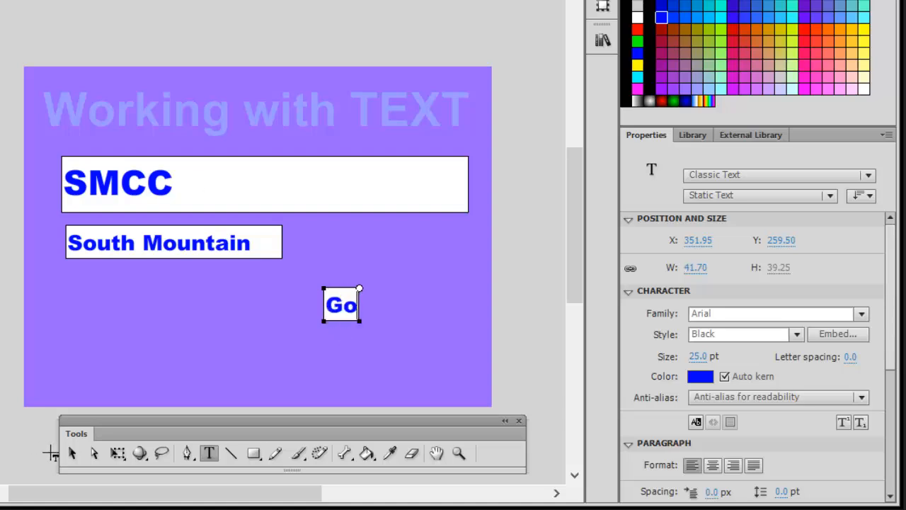
left_click(72, 453)
right_click(344, 313)
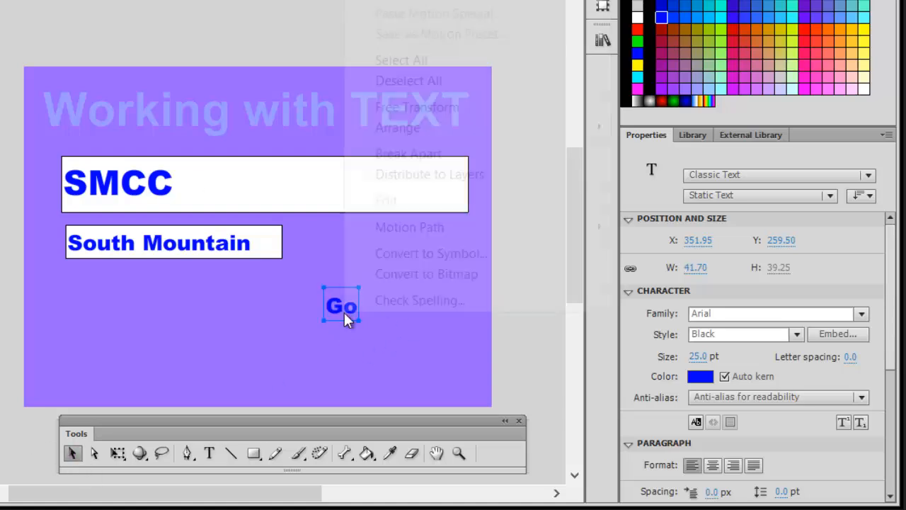
left_click(311, 325)
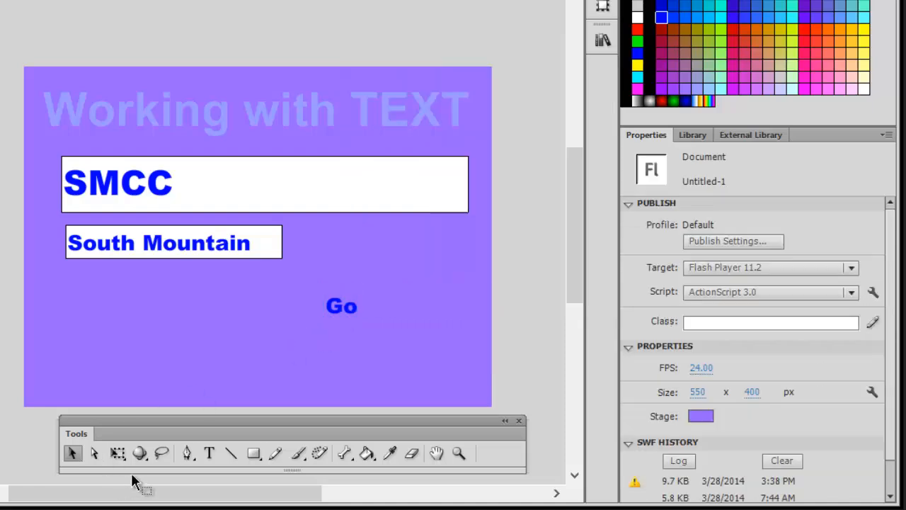
Draw a grey rectangle with a black outline, about 70 px wide, behind the Go text
left_click(253, 454)
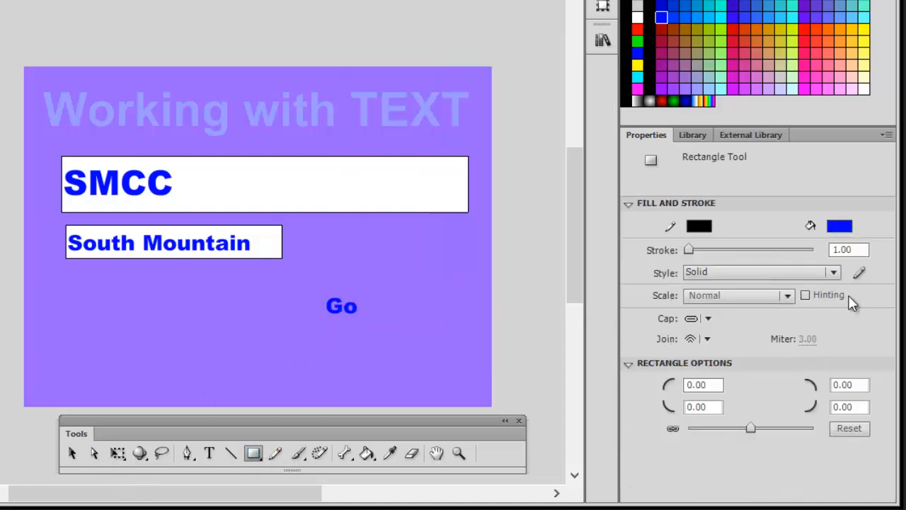
left_click(849, 296)
left_click_drag(314, 289, 374, 323)
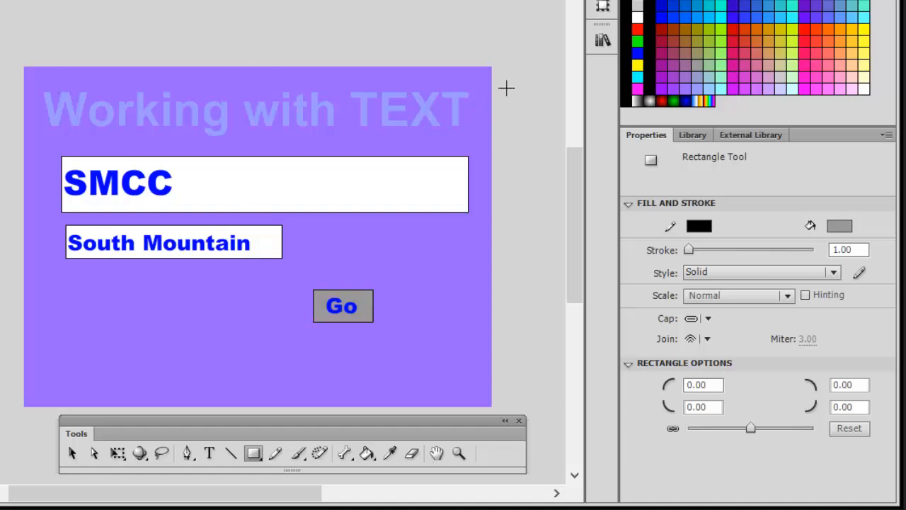
Convert the Go text and its rectangle together into a Movie Clip symbol named btnGo
key("v")
left_click_drag(293, 340, 391, 266)
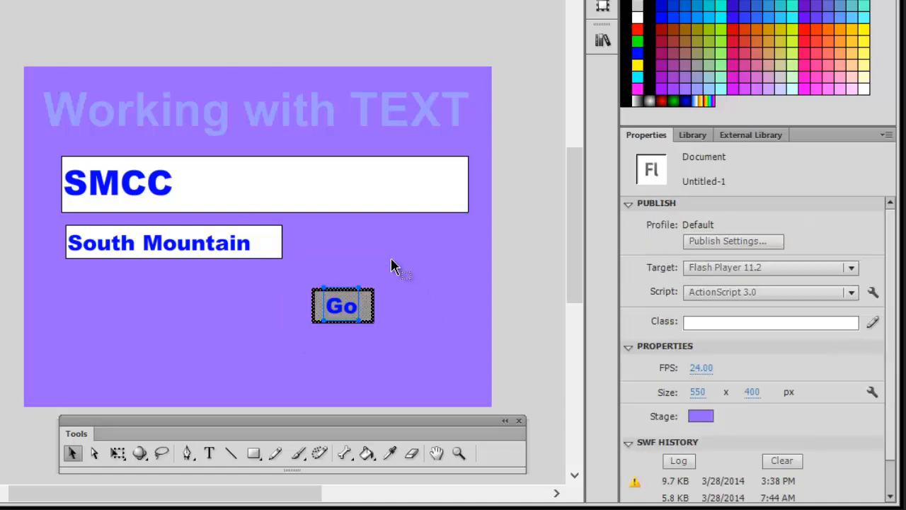
right_click(364, 306)
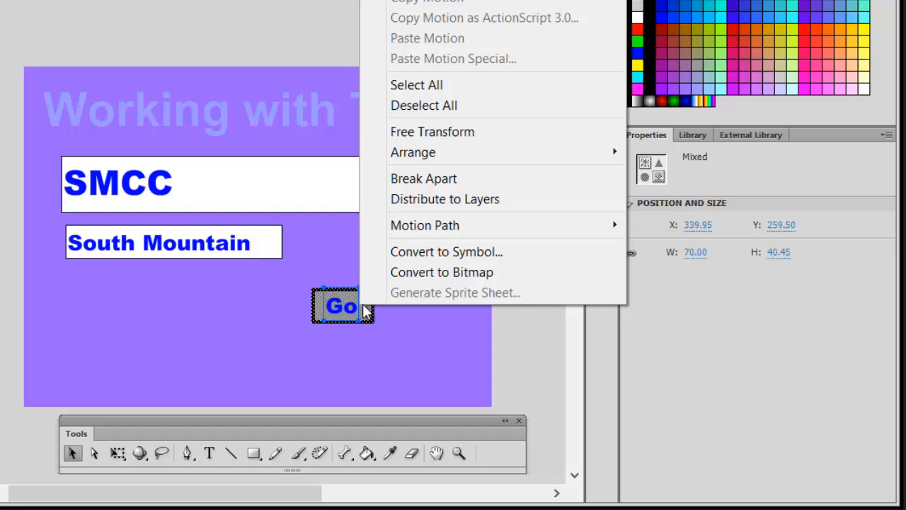
left_click(424, 253)
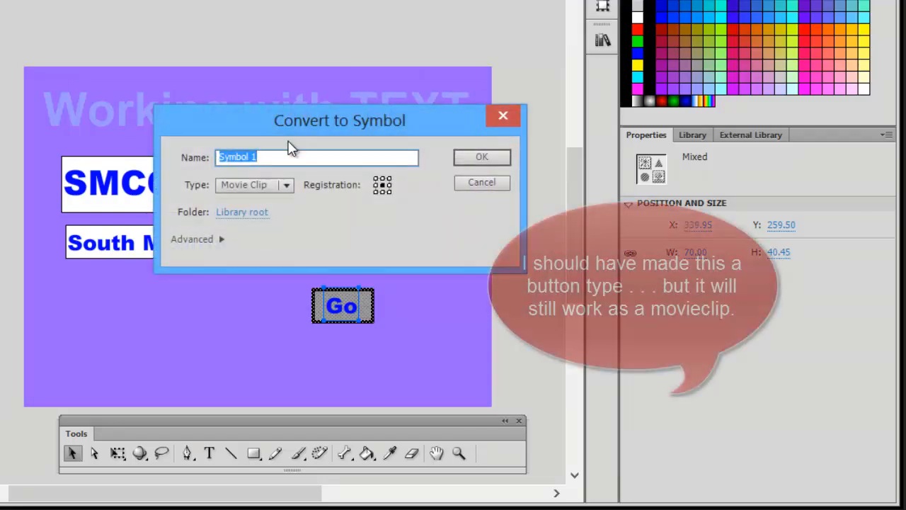
type("btnGo")
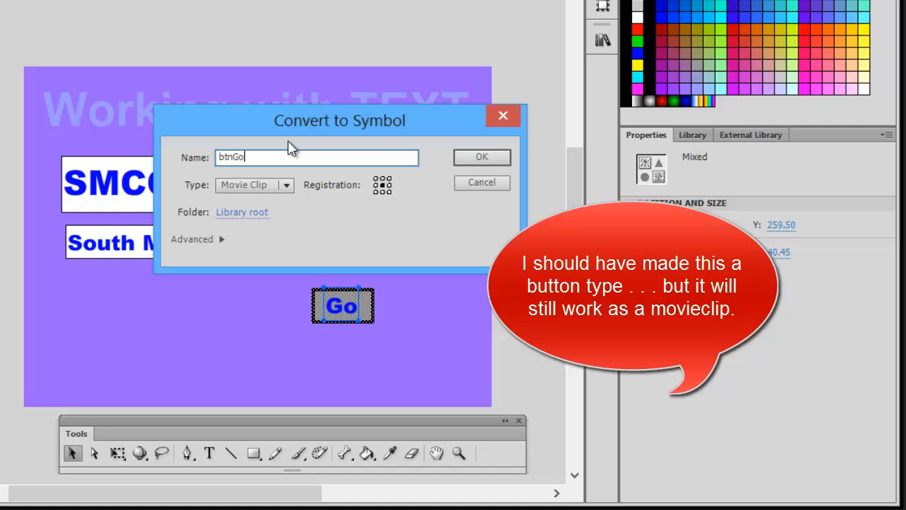
left_click(481, 159)
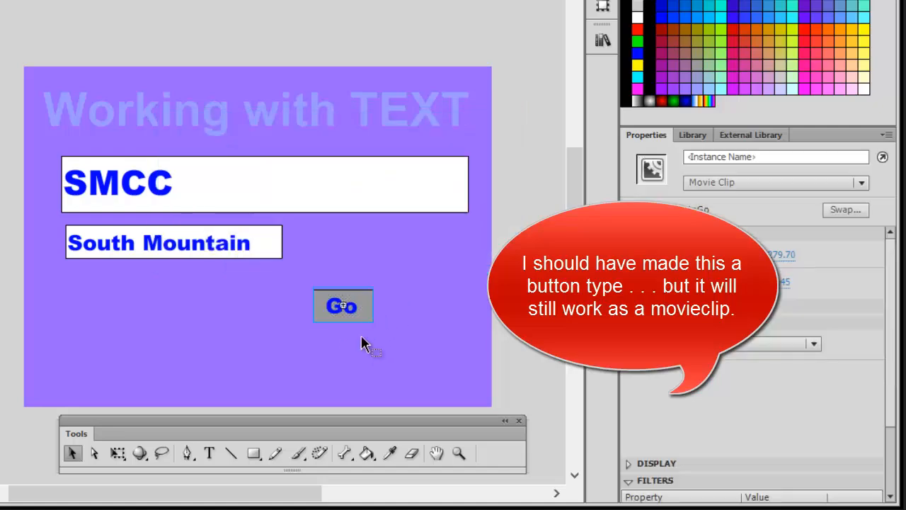
Move the Go symbol just right of the South Mountain field and give it the instance name go_btn
left_click_drag(345, 312, 328, 250)
left_click(740, 157)
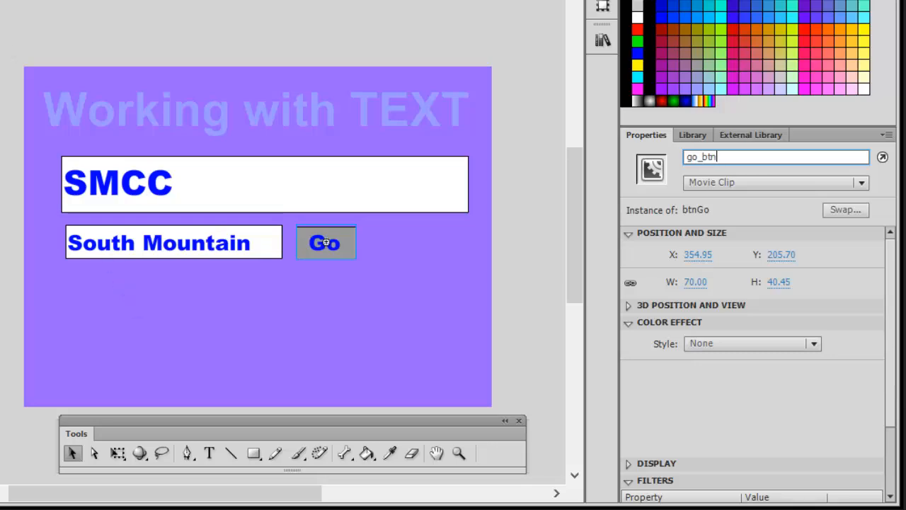
Add a new timeline layer above Layer 1 and name it actions
key("ctrl+alt+t")
left_click(24, 219)
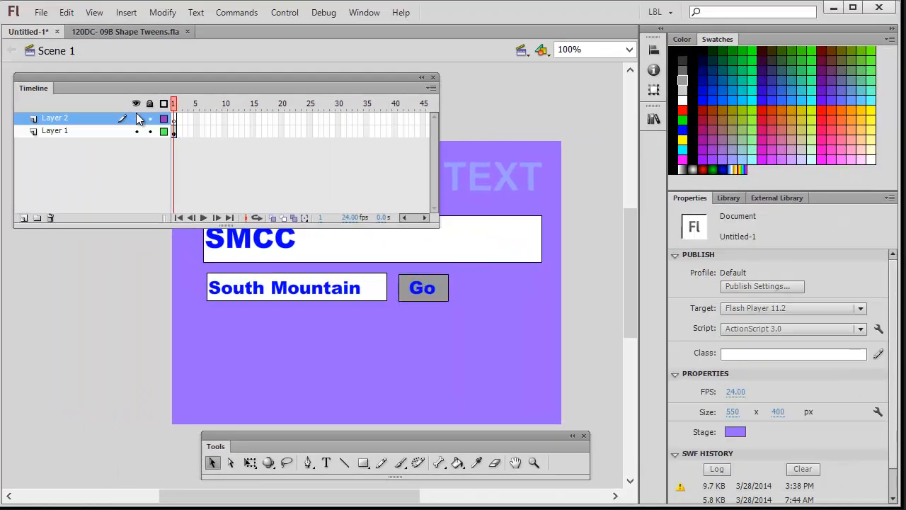
double_click(58, 119)
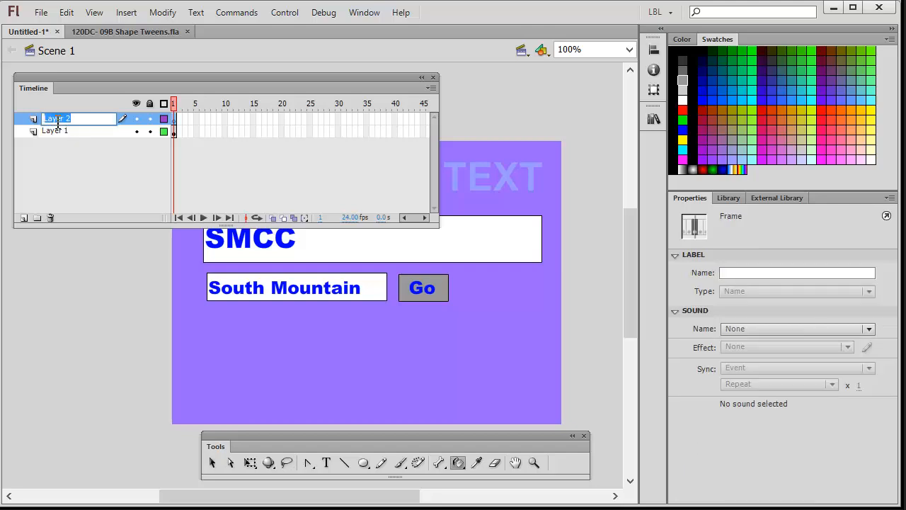
type("actions")
Open the script of the actions layer's first frame and write go_btn.addEventListener(MouseEvent.CLICK,GetInput); as its opening statement
right_click(174, 118)
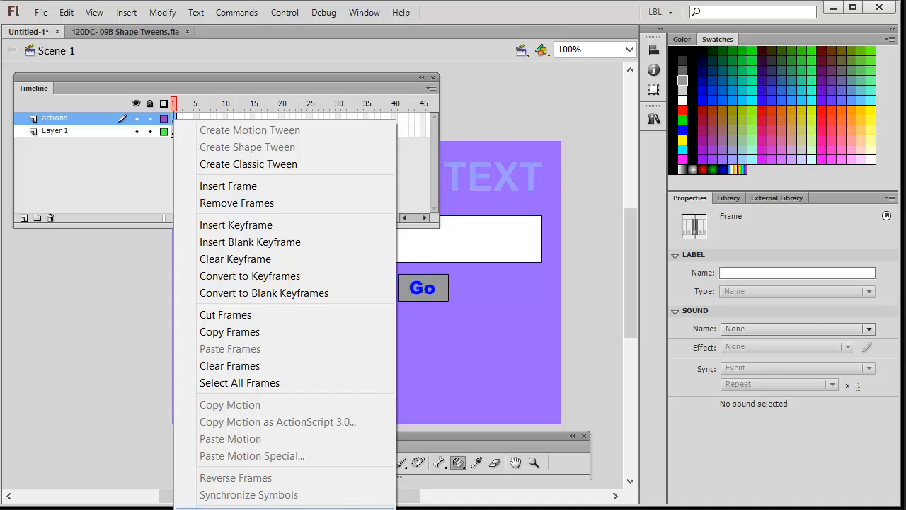
left_click(234, 508)
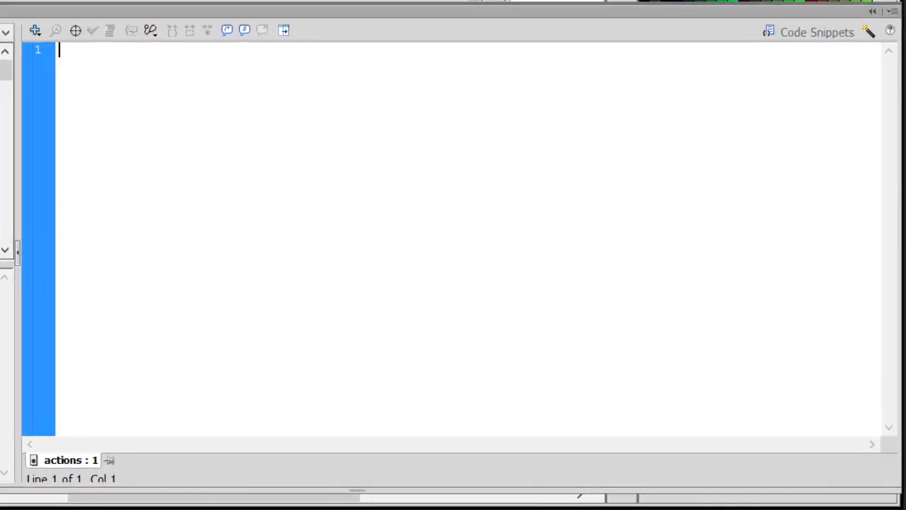
type("go")
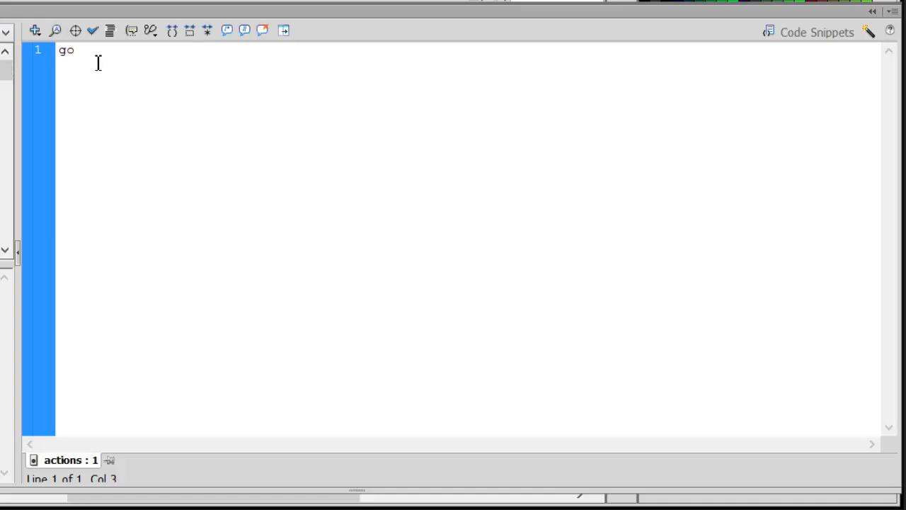
type("_btn.addEvent")
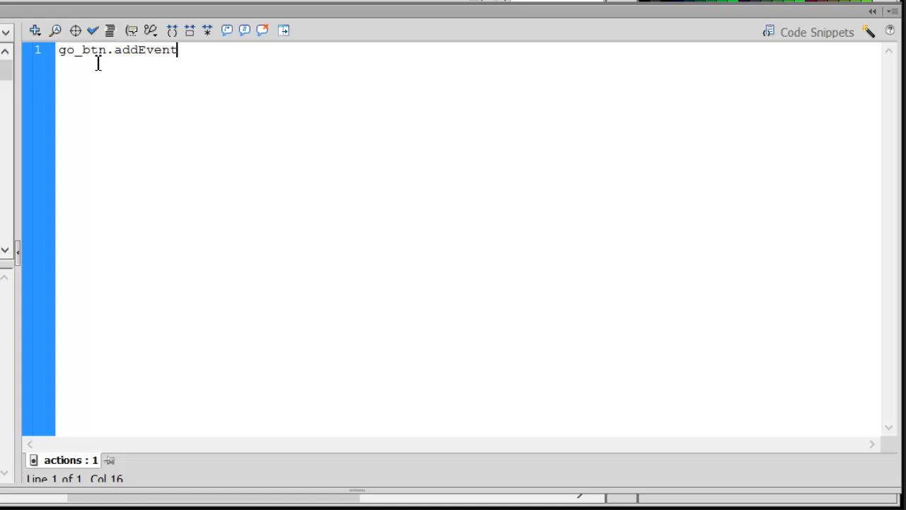
type("Listener(M")
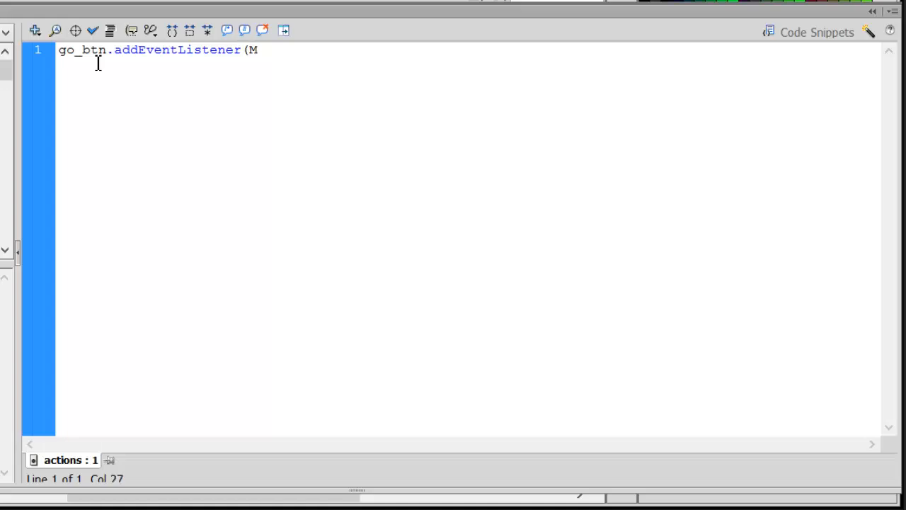
type("ouseEvent.CLICK")
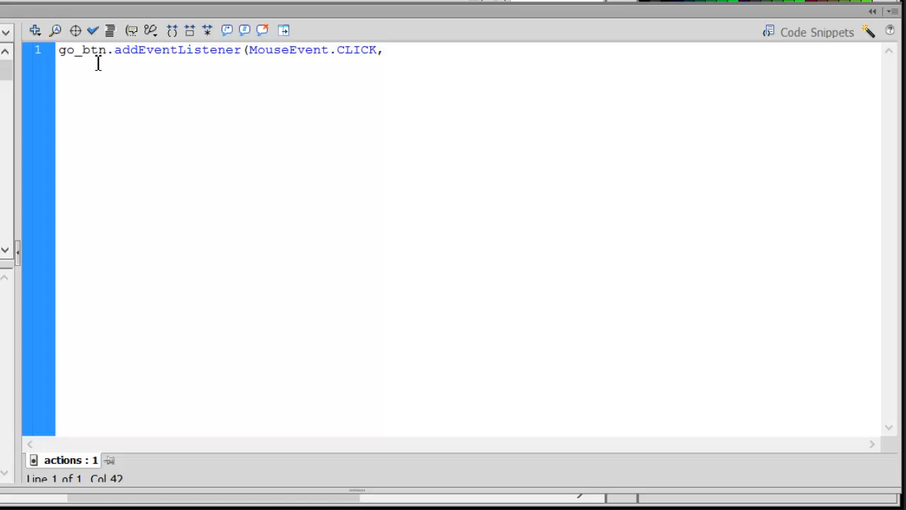
type(",GetInput")
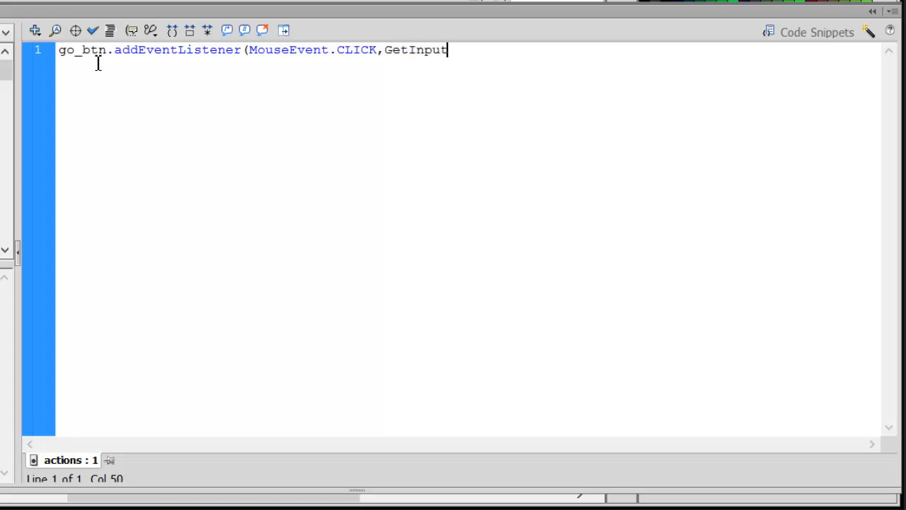
type(");")
Declare the handler function GetInput(e:MouseEvent):void below the listener and open its body
key("Return")
type("function GetInput")
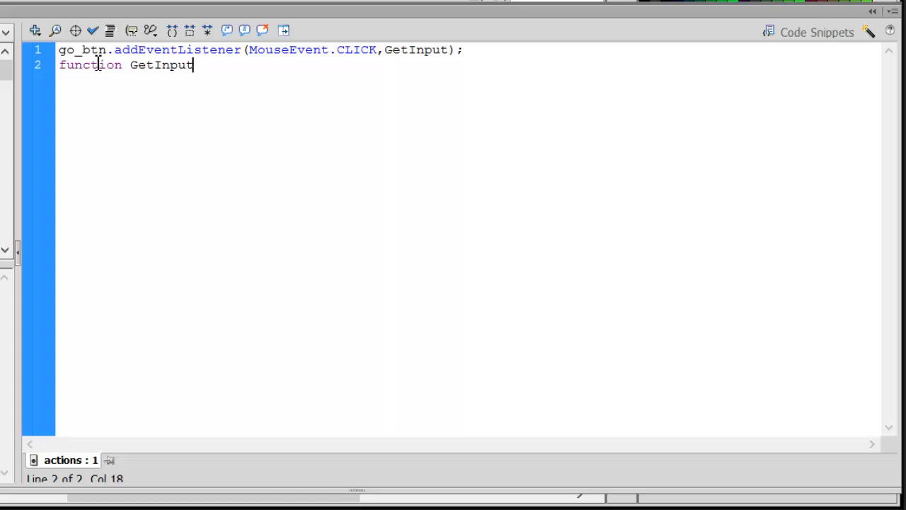
type("(e:Mouse")
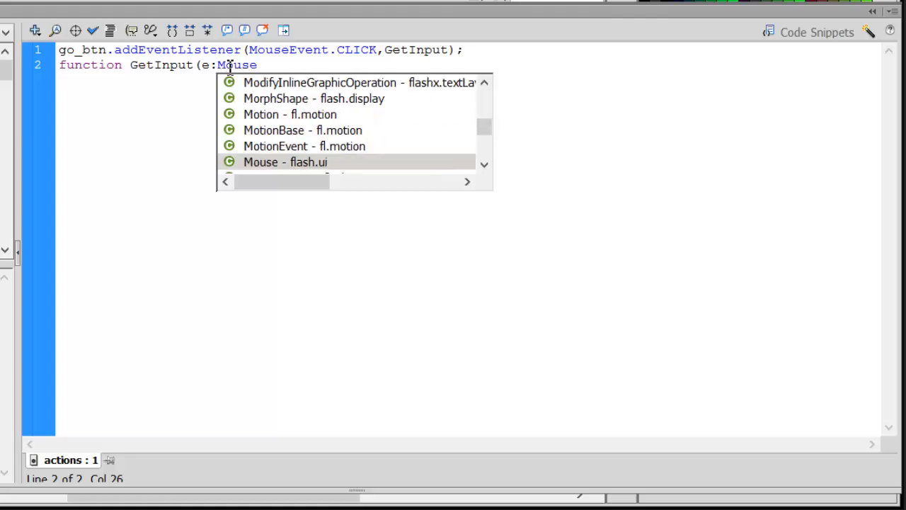
type("Event")
key("Return")
type(")")
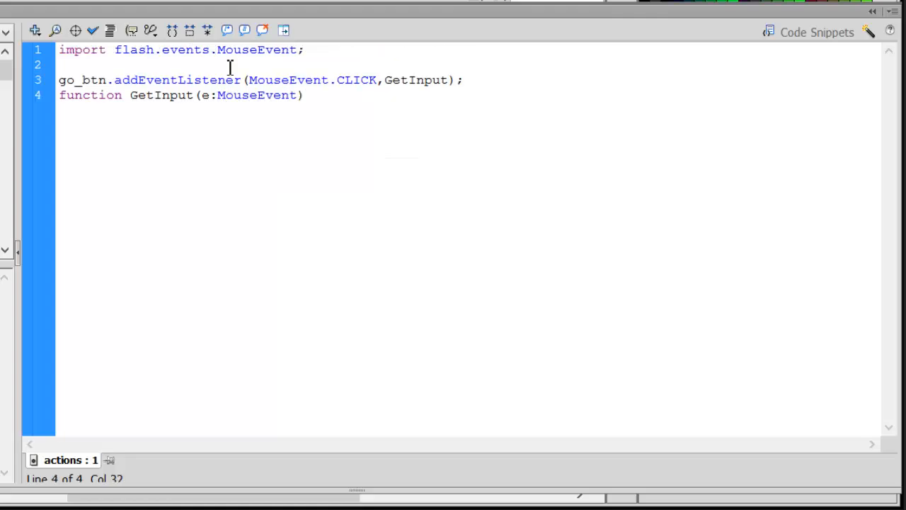
type(":void {")
key("Return")
Inside GetInput, store the input field's text in a string variable with var xyz:String = input_txt.text;
type("v")
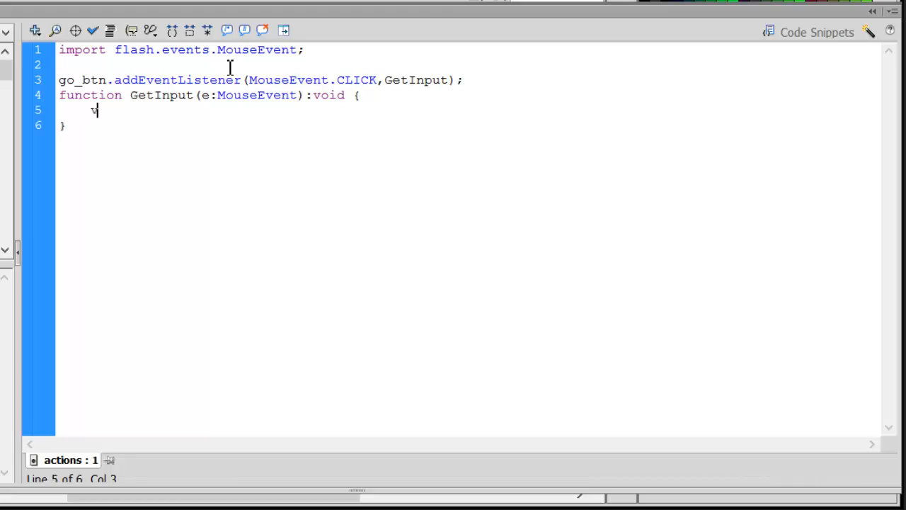
type("ar xyz:")
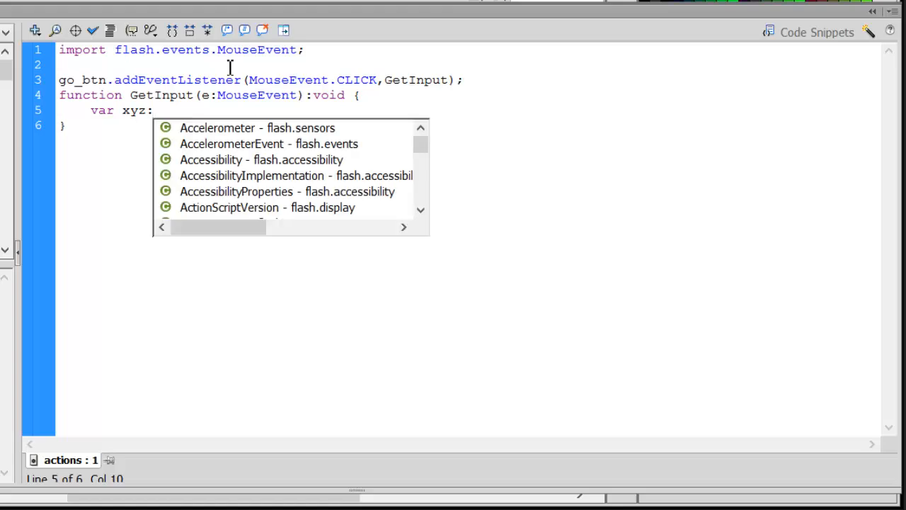
type("string")
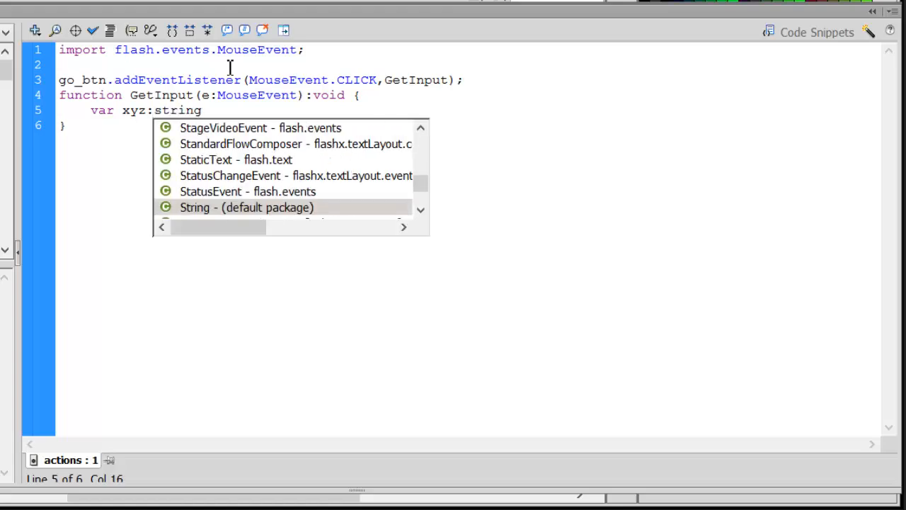
key("BackSpace")
key("BackSpace")
key("BackSpace")
key("BackSpace")
key("BackSpace")
key("BackSpace")
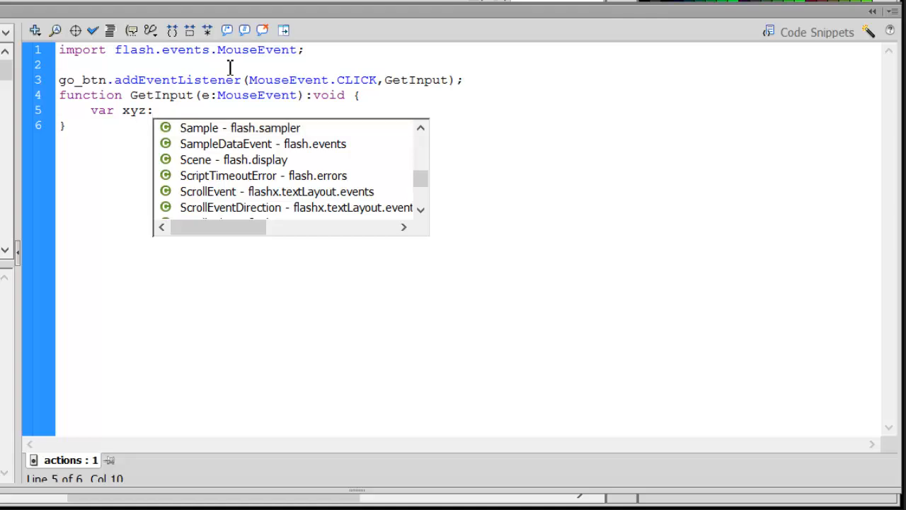
type("String")
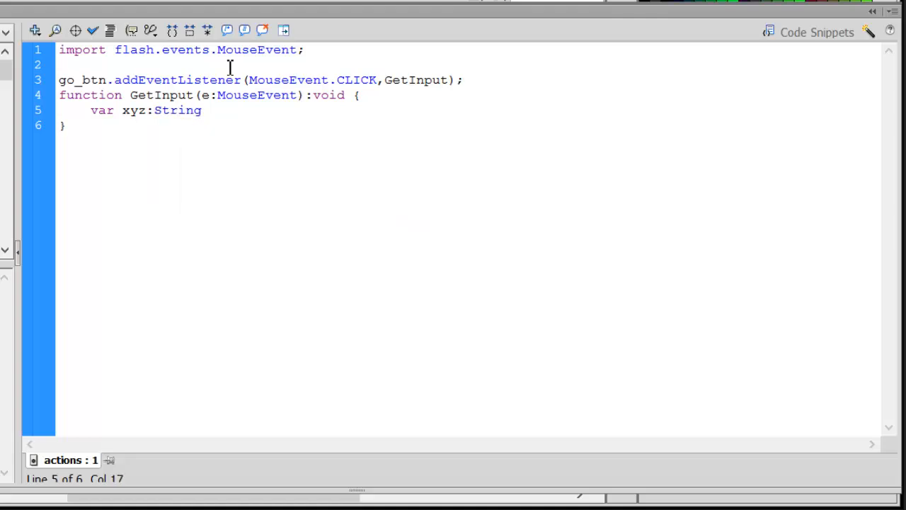
type(" = input_txt.text")
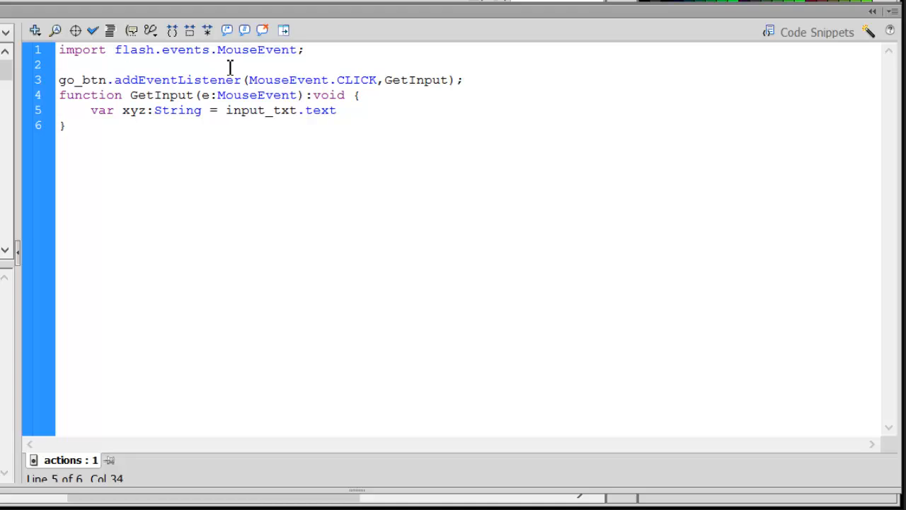
type(";")
Add the statement output_txt.text = xyz; on the next line inside the GetInput function
key("Return")
type("output")
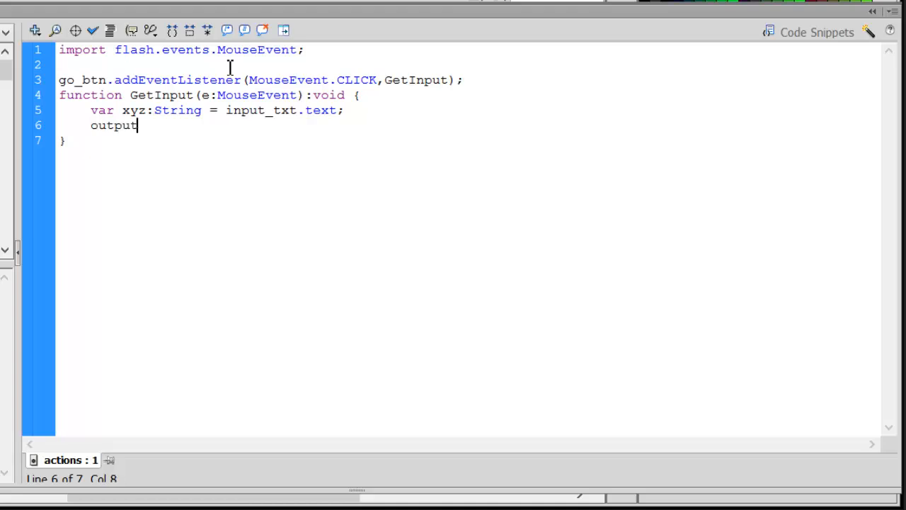
type("_txt.text = ")
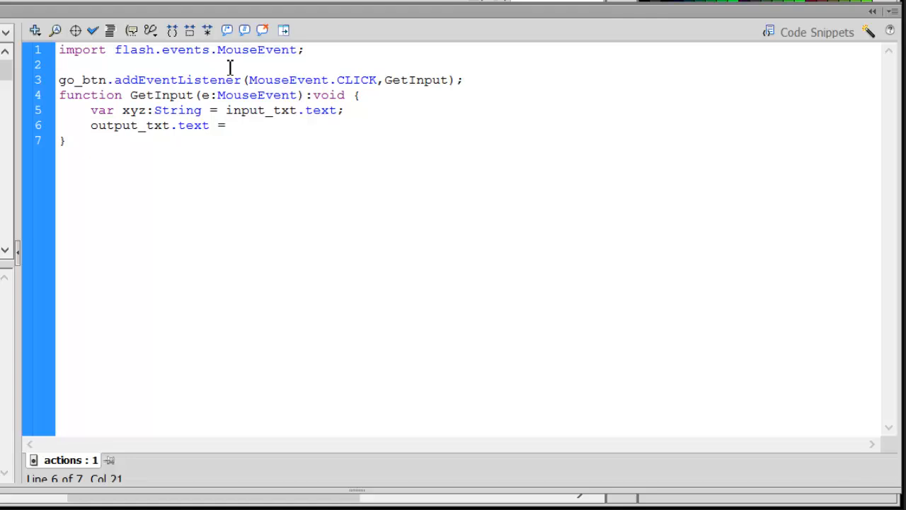
type("xyz;")
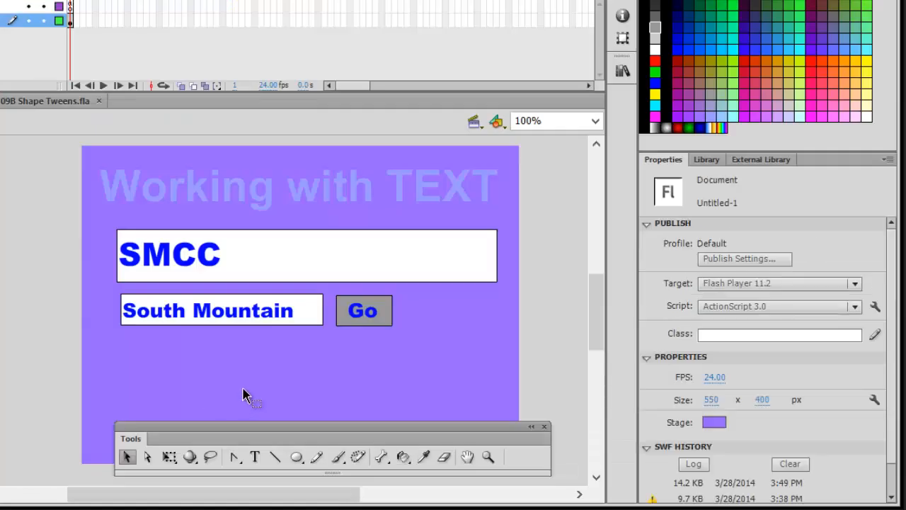
Give the South Mountain input text field the instance name input_txt
left_click(221, 317)
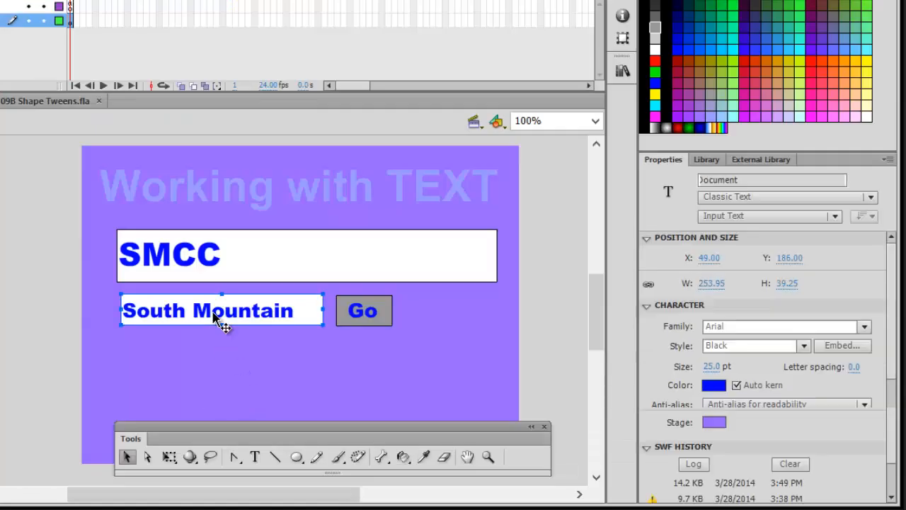
left_click(725, 181)
type("input_txt")
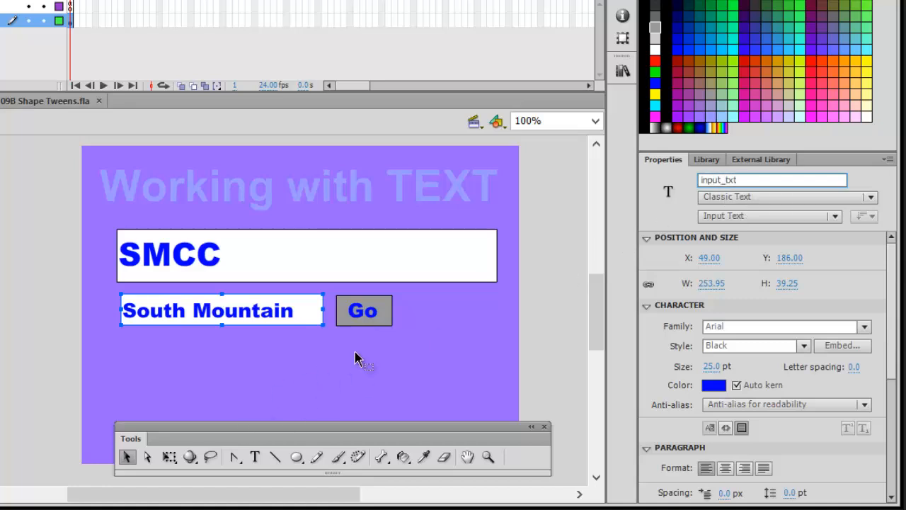
left_click(333, 373)
Test the movie and try the Go button with the default South Mountain input
left_click(204, 0)
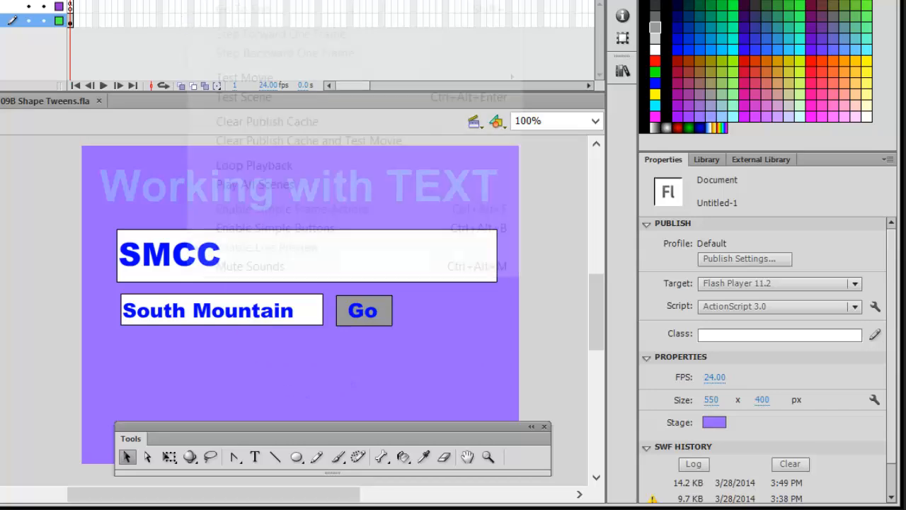
mouse_move(318, 84)
left_click(588, 84)
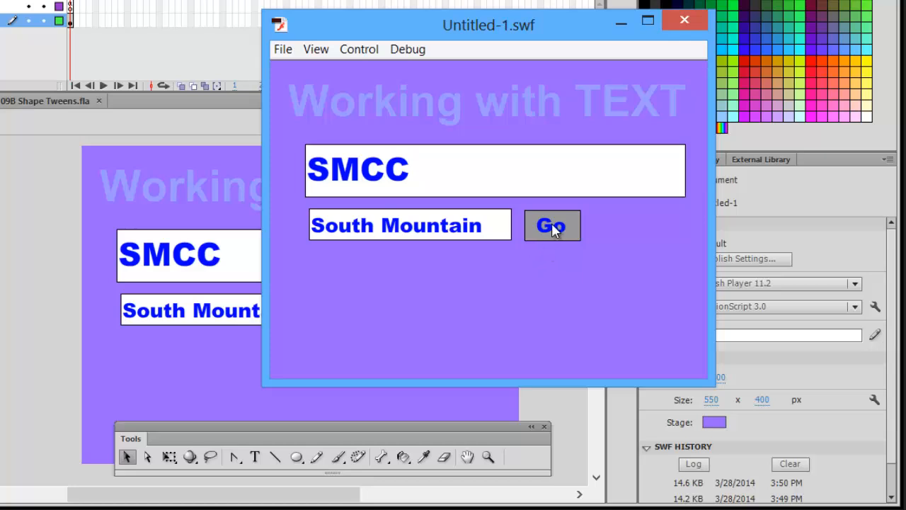
left_click(553, 227)
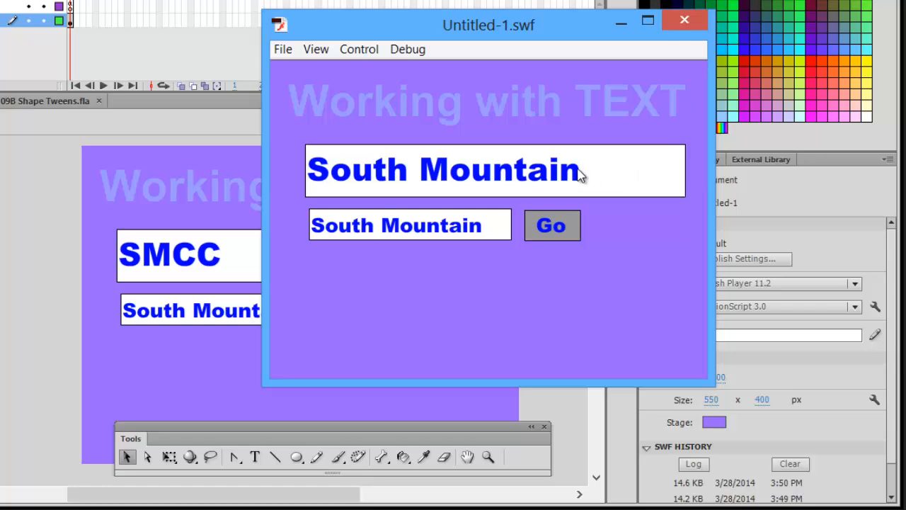
Replace the input field's text with ASU in the test movie, try the Go button again and close the test window
left_click_drag(489, 229, 206, 232)
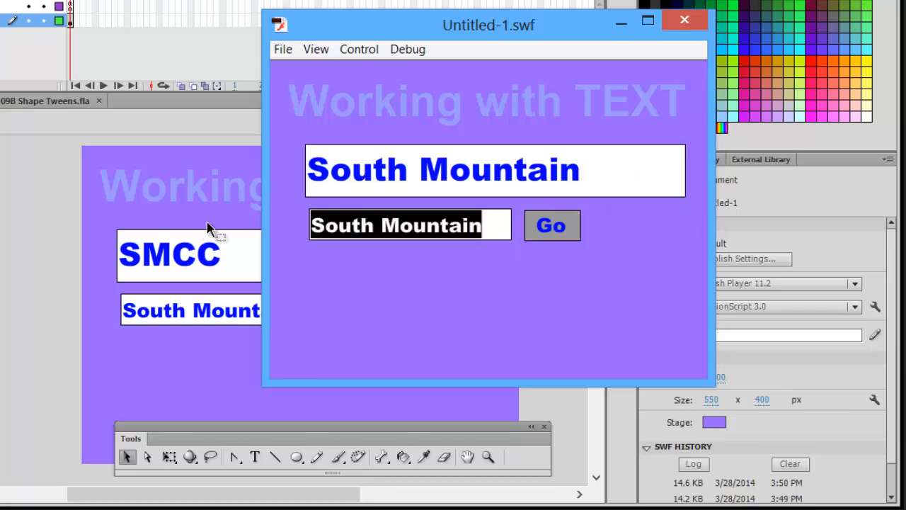
type("ASU")
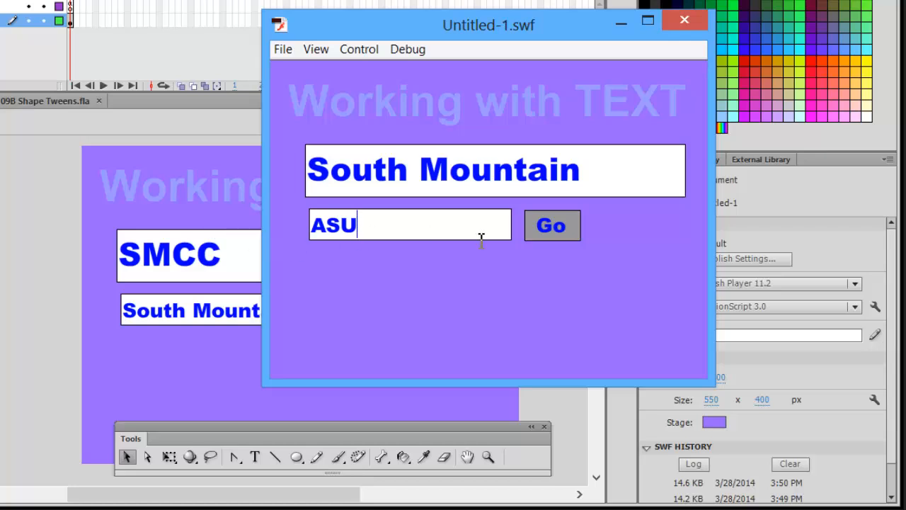
left_click(554, 228)
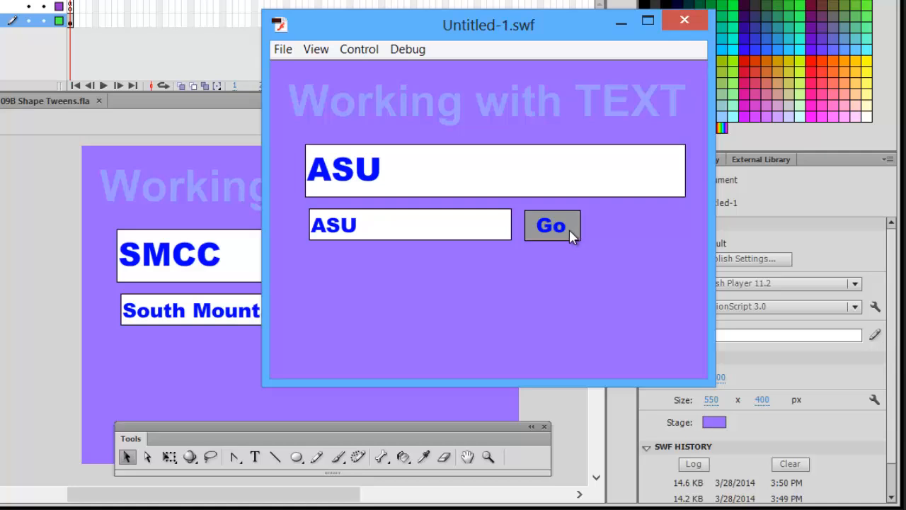
left_click(684, 22)
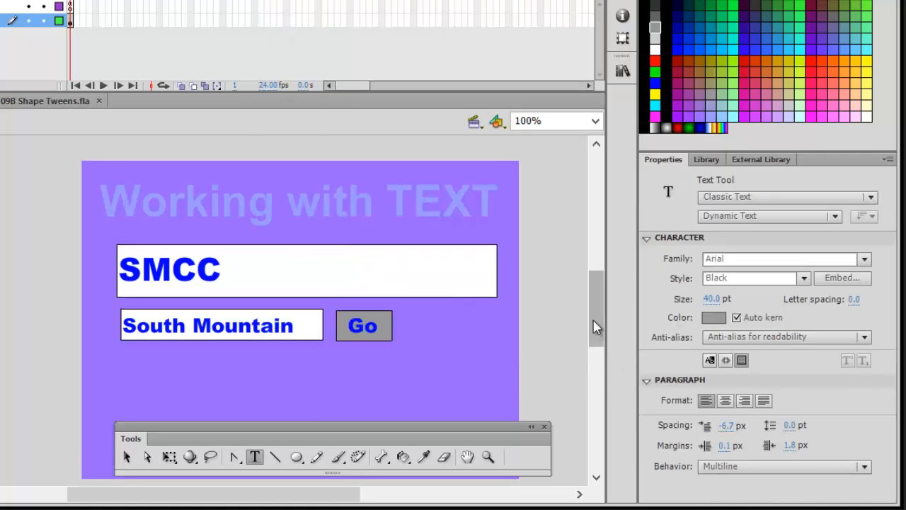
Draw a dynamic text box about 251 by 150 px below the South Mountain field and set its font size to 20 pt
left_click_drag(595, 308, 596, 321)
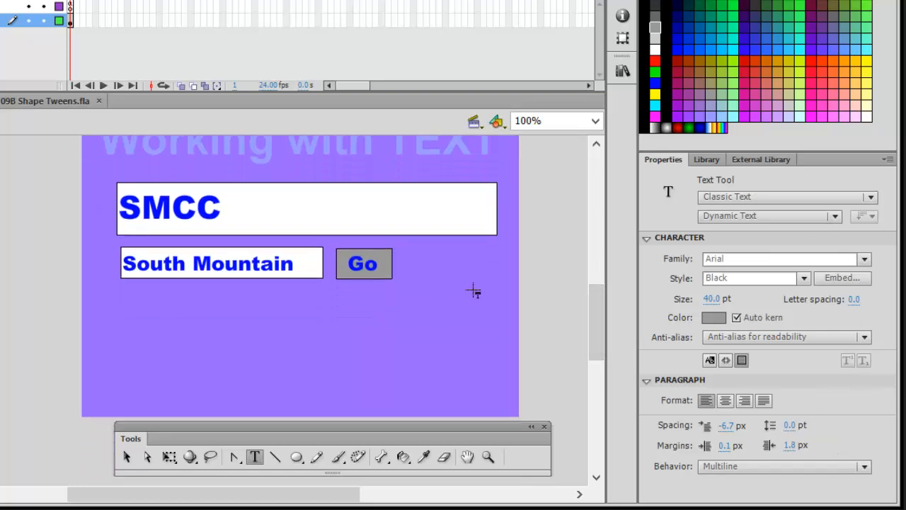
left_click_drag(131, 320, 327, 399)
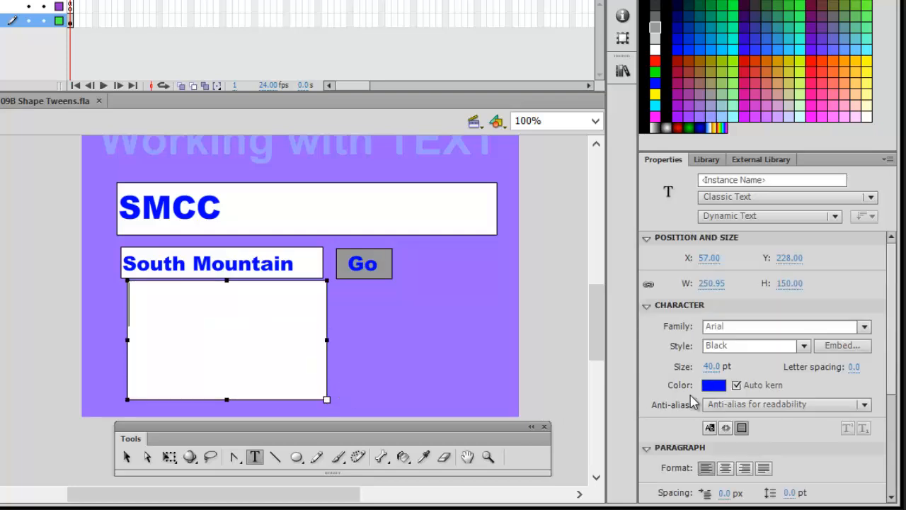
left_click(719, 367)
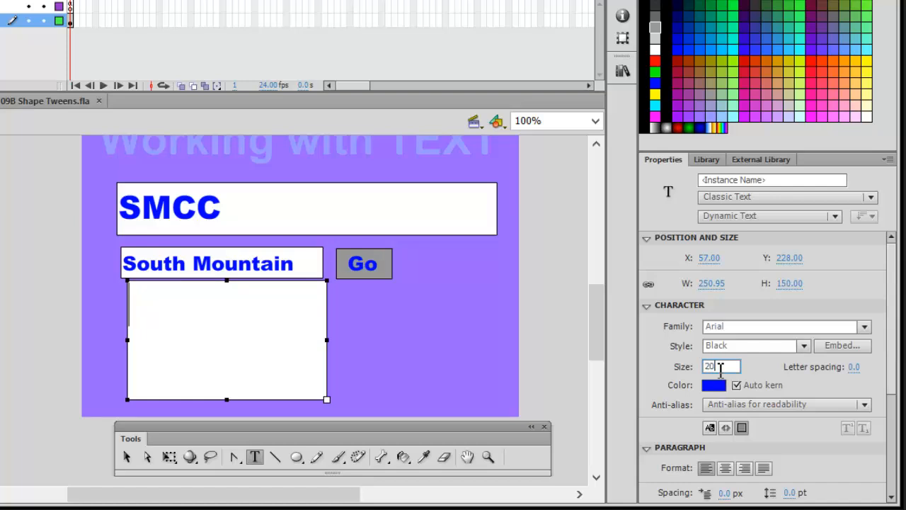
type("20")
key("Return")
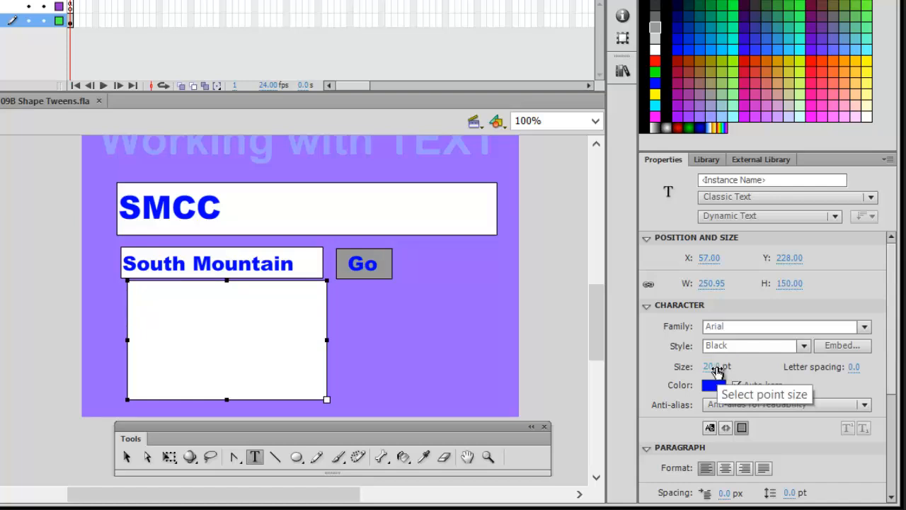
Enter "The quick brown fox jumped over the lazy dog." in the new dynamic text box and move the box slightly down
type("The quick")
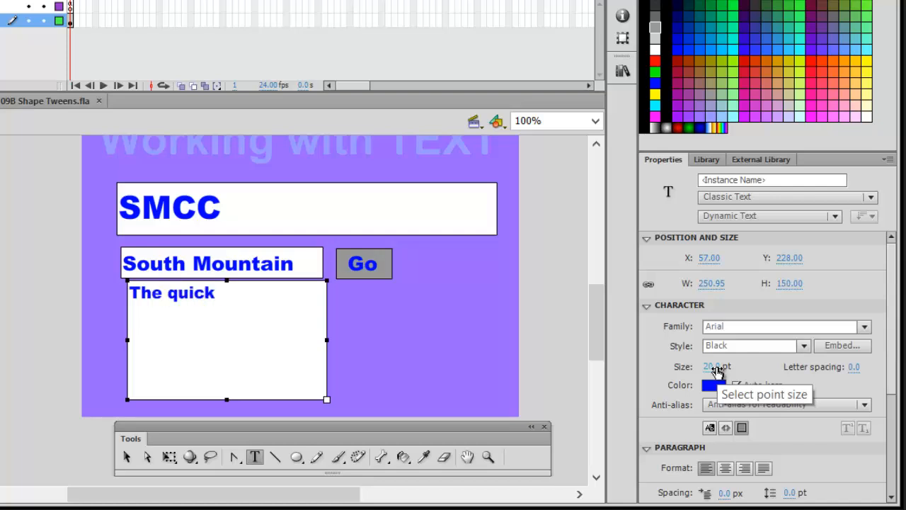
type(" brown fox ")
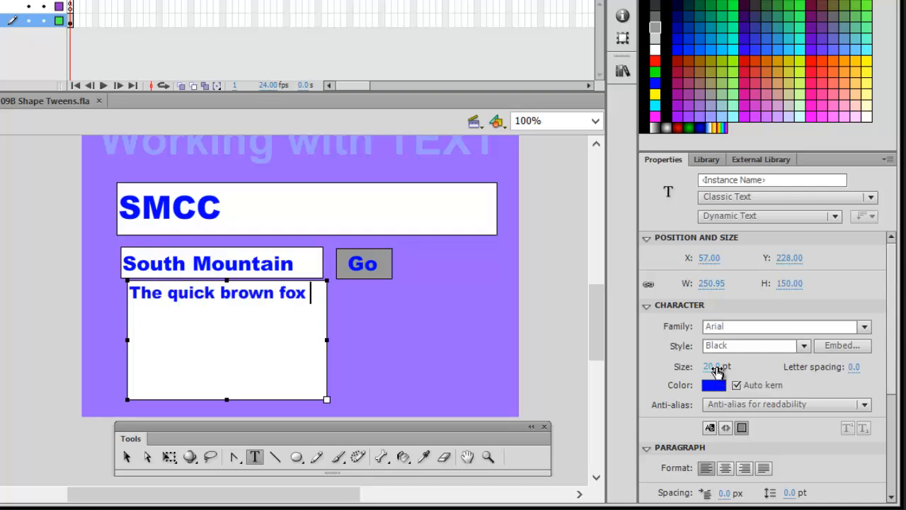
type("jumped o")
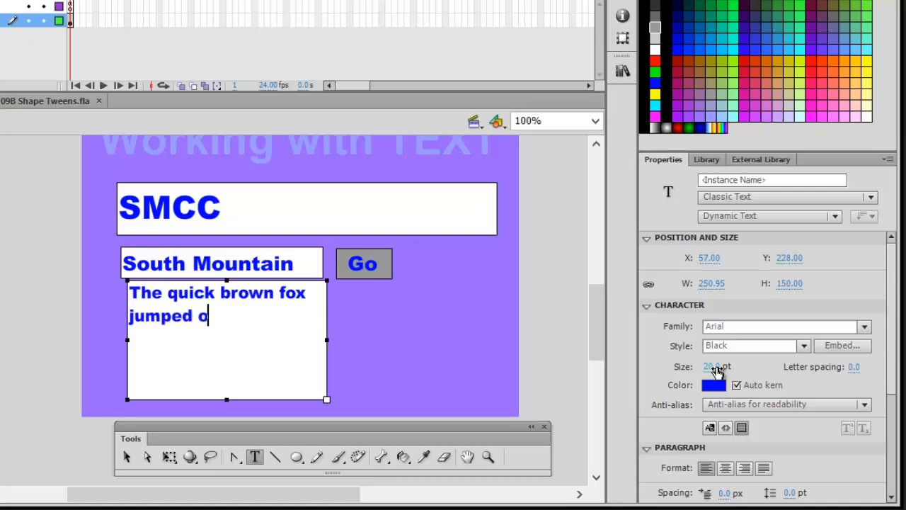
type("ver the la")
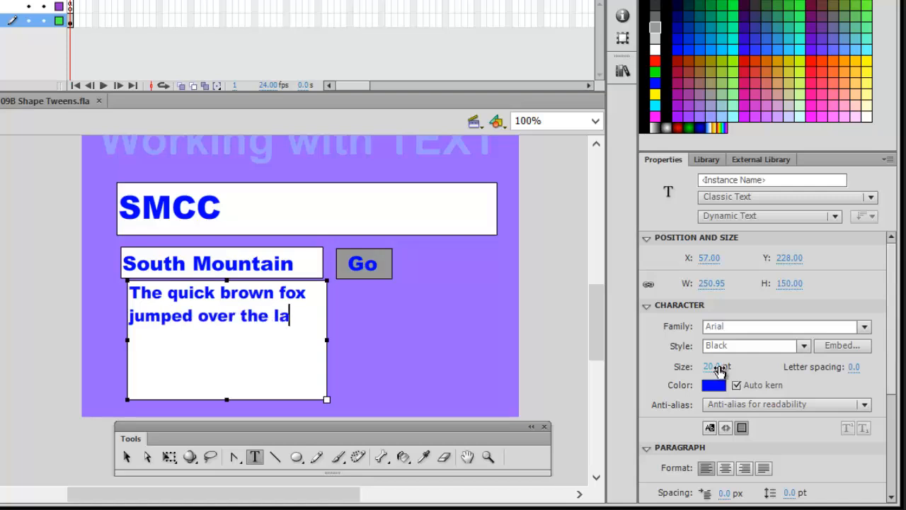
type("zy dog.")
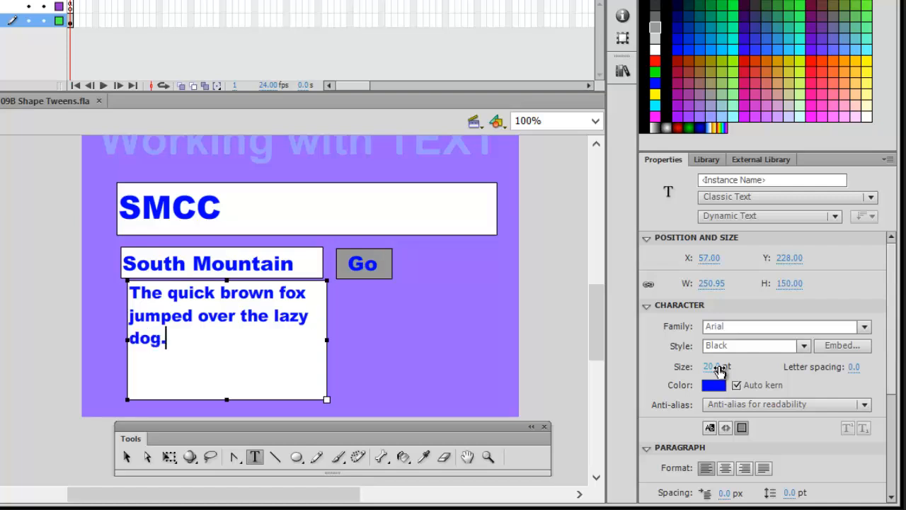
key("Escape")
left_click(474, 323)
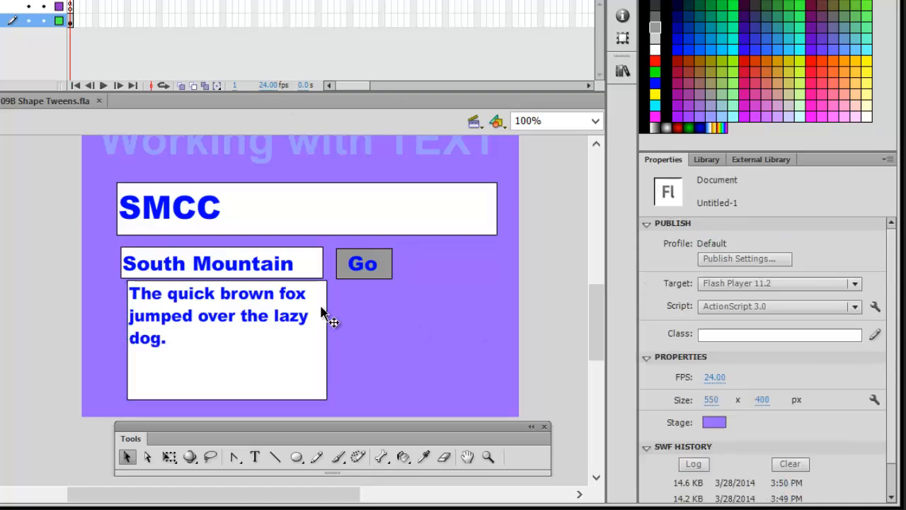
left_click(303, 326)
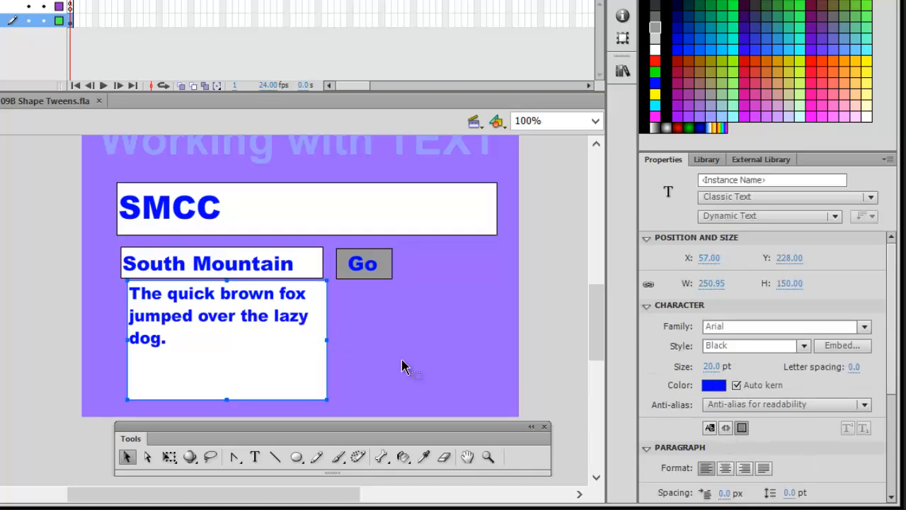
mouse_move(273, 323)
left_mouse_down()
mouse_move(279, 345)
mouse_move(259, 322)
mouse_move(271, 329)
left_mouse_up()
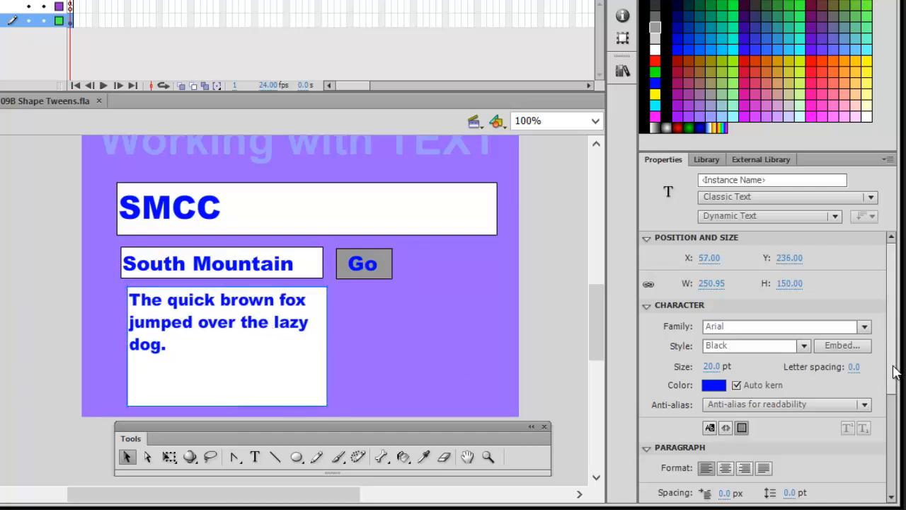
Try the Multiline no wrap and Single line behaviors on the quick brown fox text box
scroll(893, 374, "down", 5)
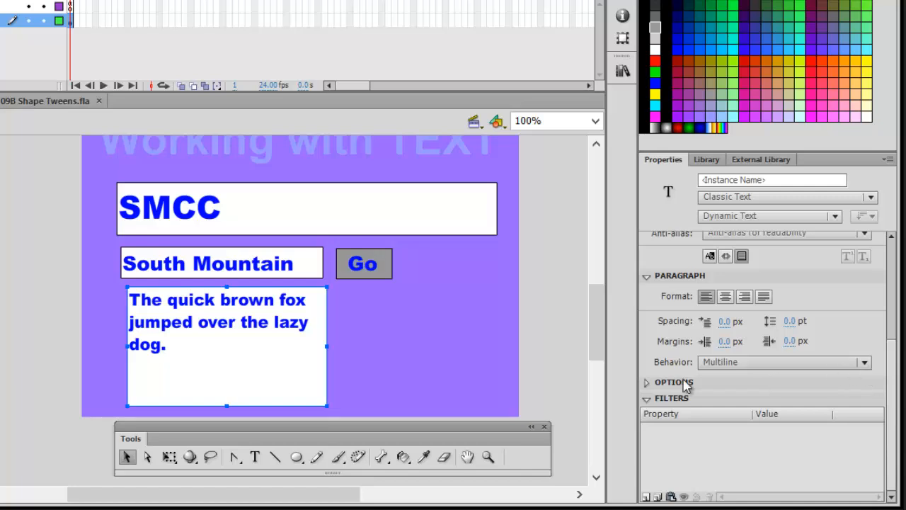
left_click(865, 364)
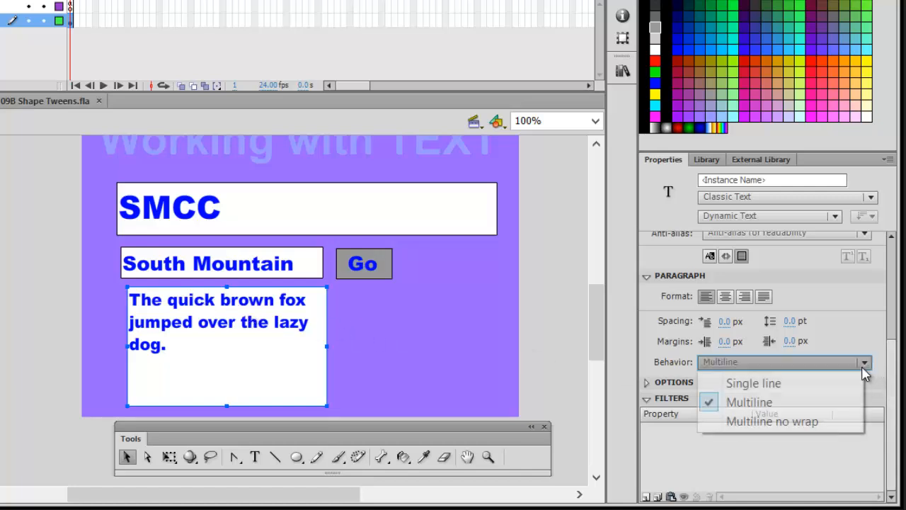
left_click(827, 423)
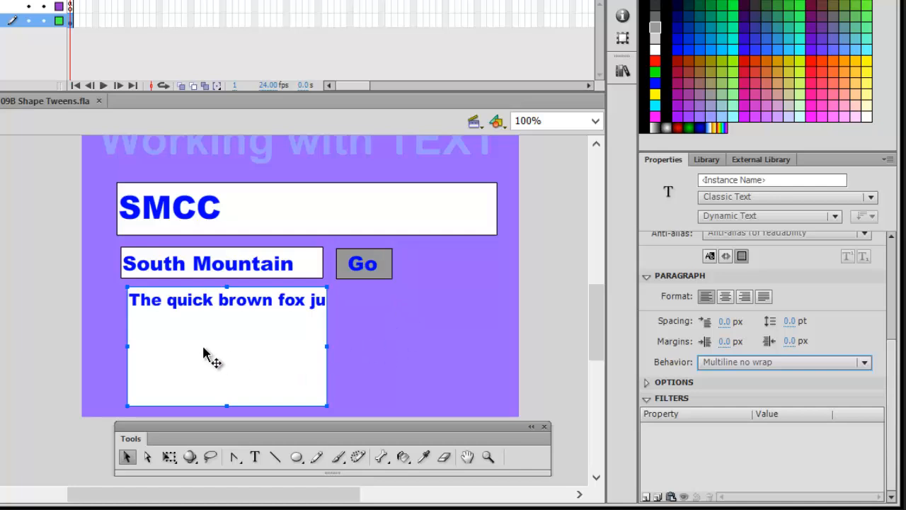
left_click(866, 363)
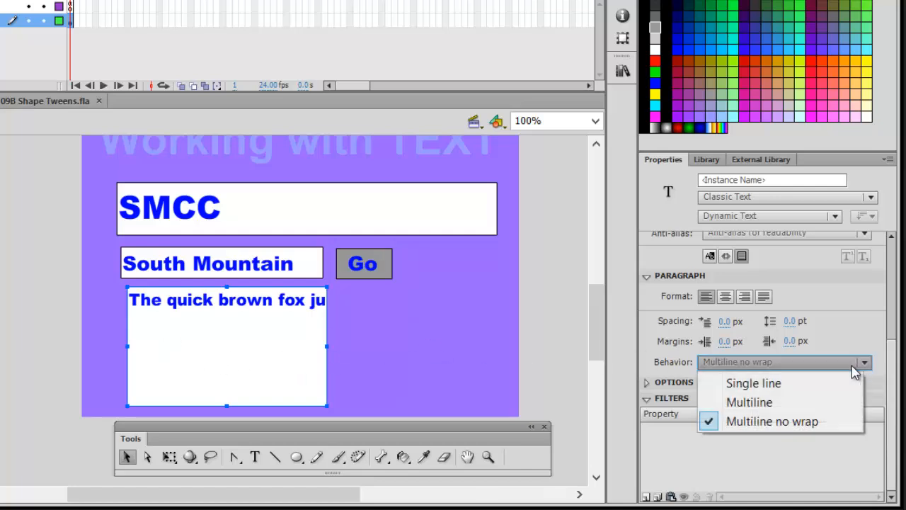
left_click(775, 389)
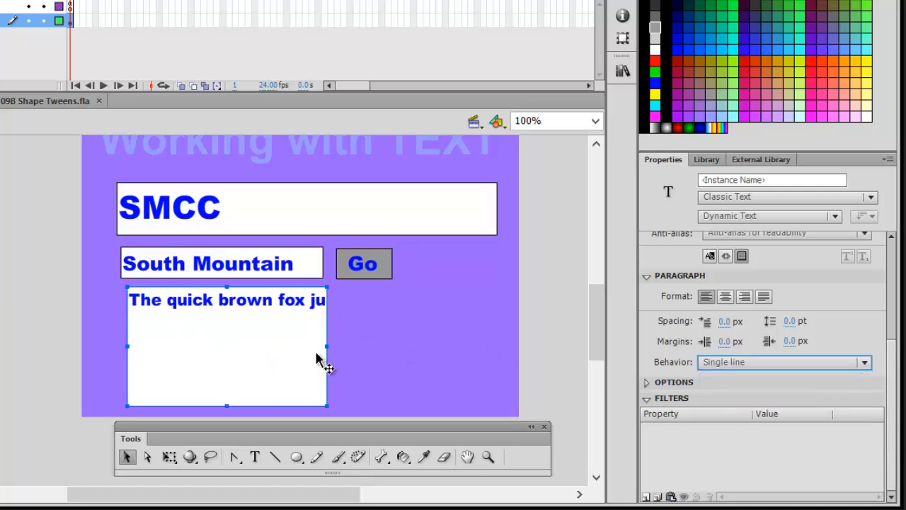
Widen the quick brown fox box slightly, view its full text in edit mode and set its behavior to Multiline
mouse_move(321, 345)
left_mouse_down()
mouse_move(310, 344)
mouse_move(329, 346)
left_mouse_up()
left_click(255, 456)
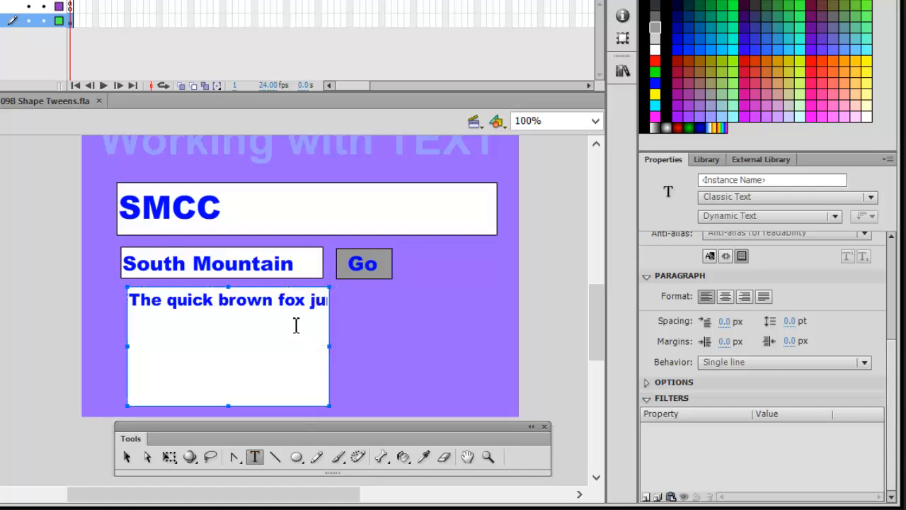
left_click(284, 300)
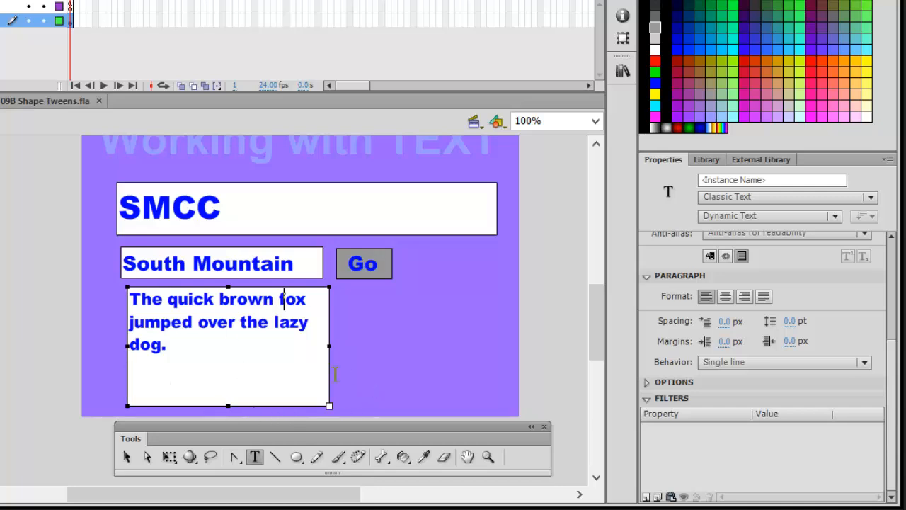
left_click(127, 456)
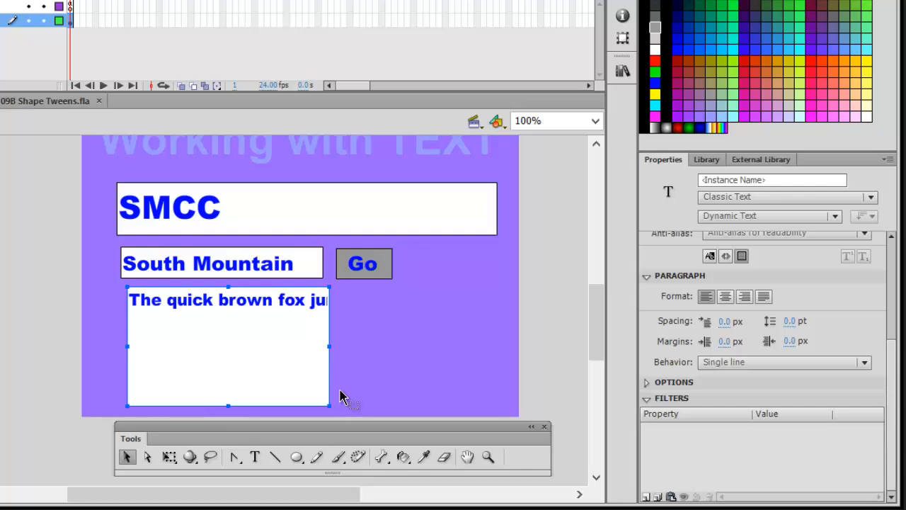
left_click(865, 362)
left_click(812, 407)
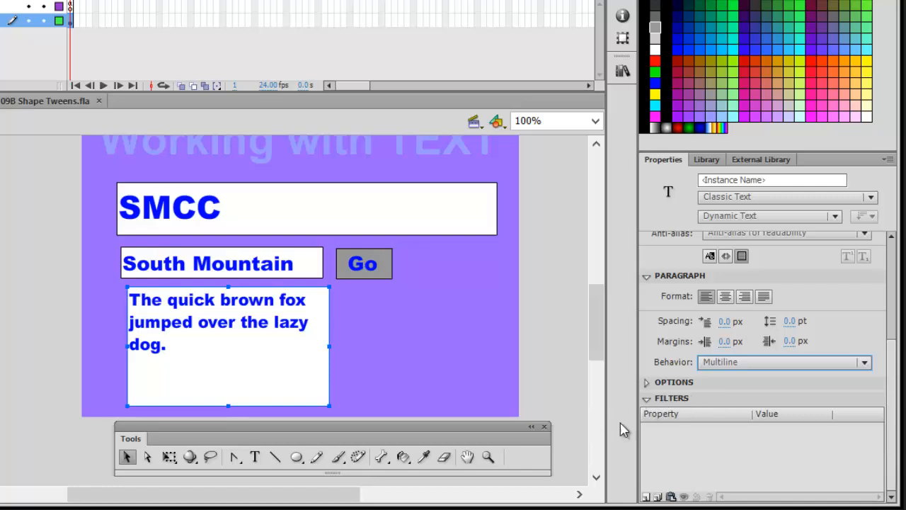
Add a Drop Shadow filter to the quick brown fox text box and toggle its border display
left_click(647, 497)
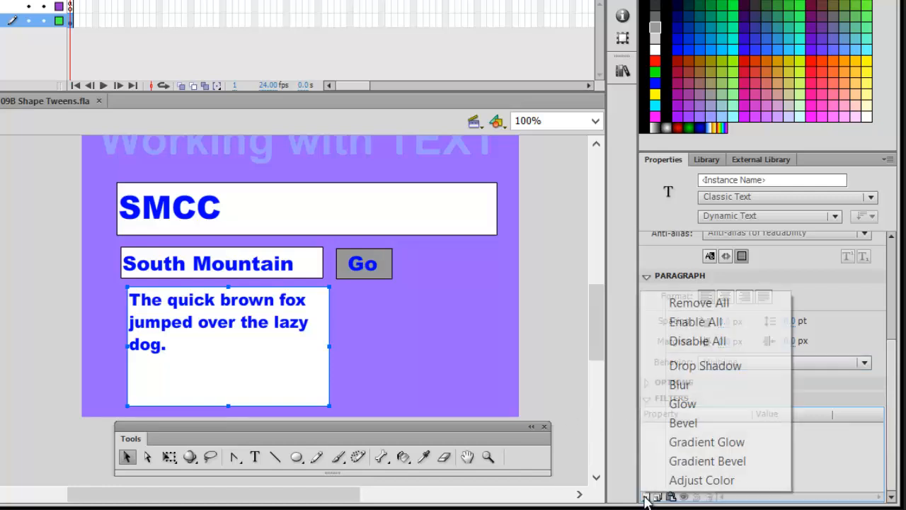
left_click(698, 366)
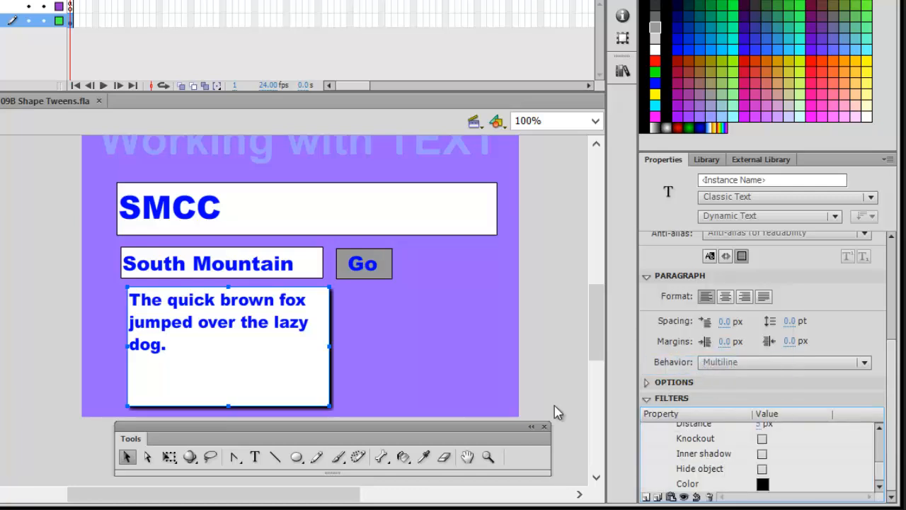
left_click(742, 257)
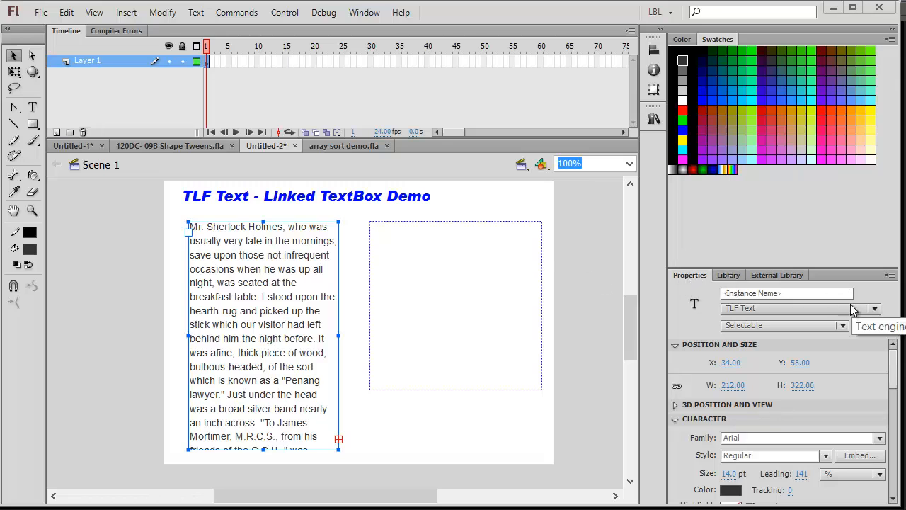
Examine the text engine and text type options of the Sherlock Holmes text box, and compare them with the title's settings
left_click(876, 310)
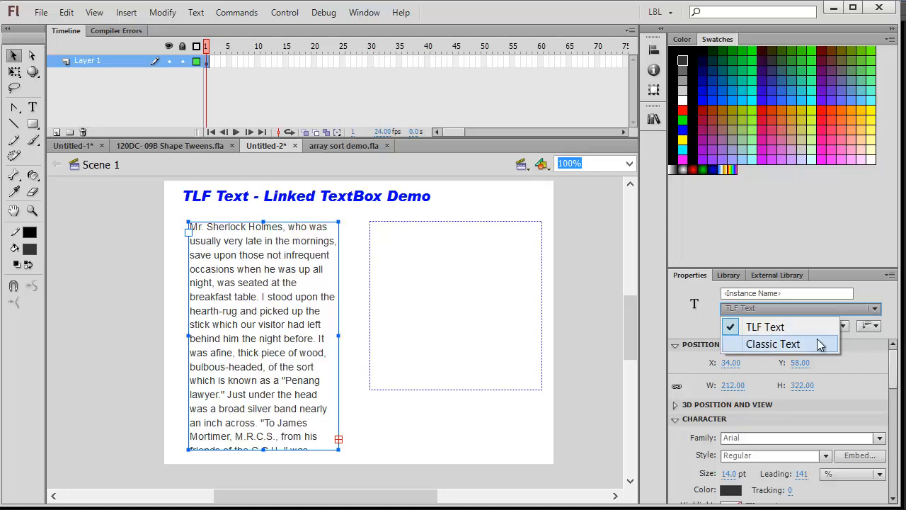
left_click(781, 328)
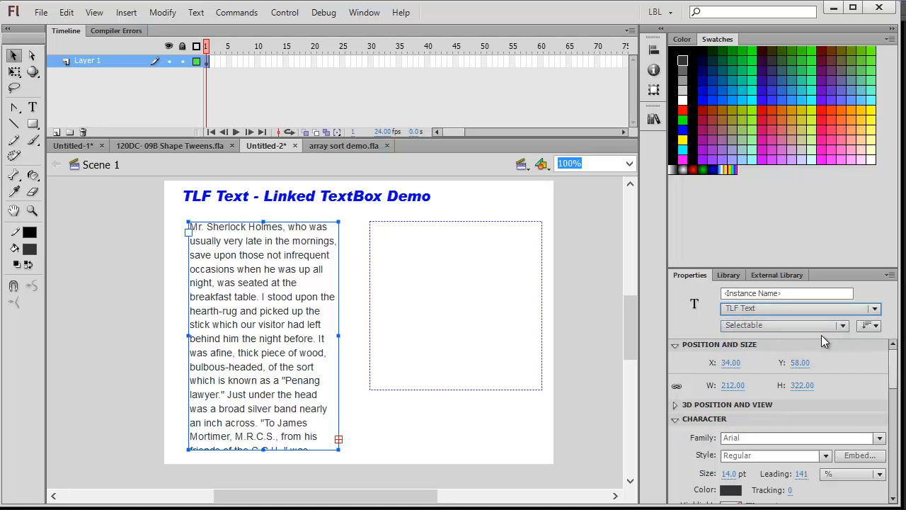
left_click(843, 327)
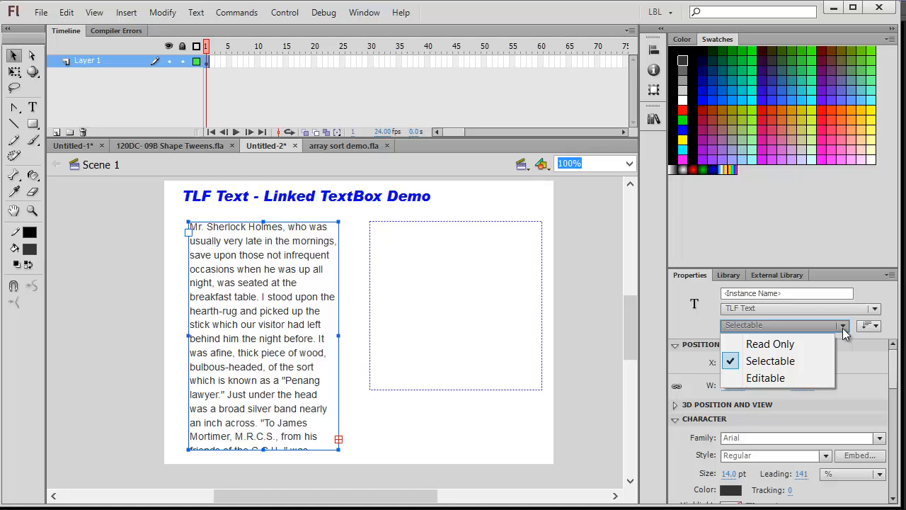
left_click(386, 202)
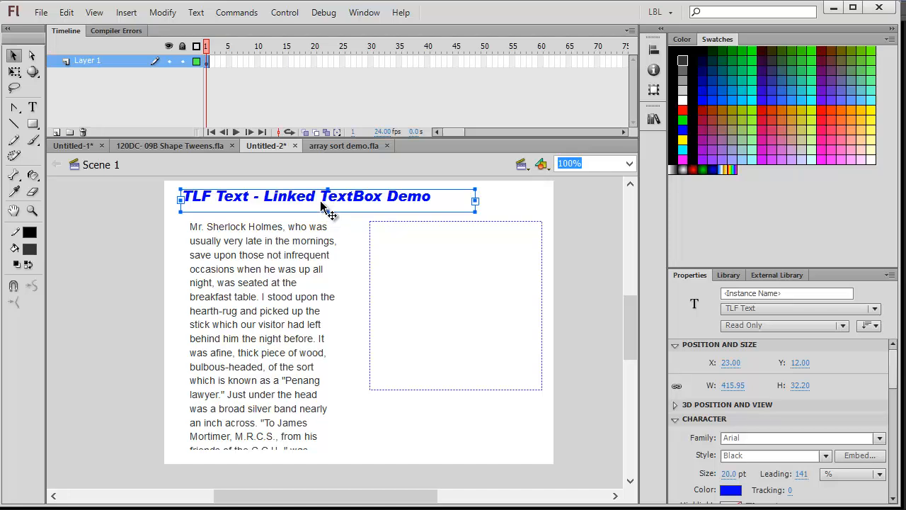
left_click(262, 272)
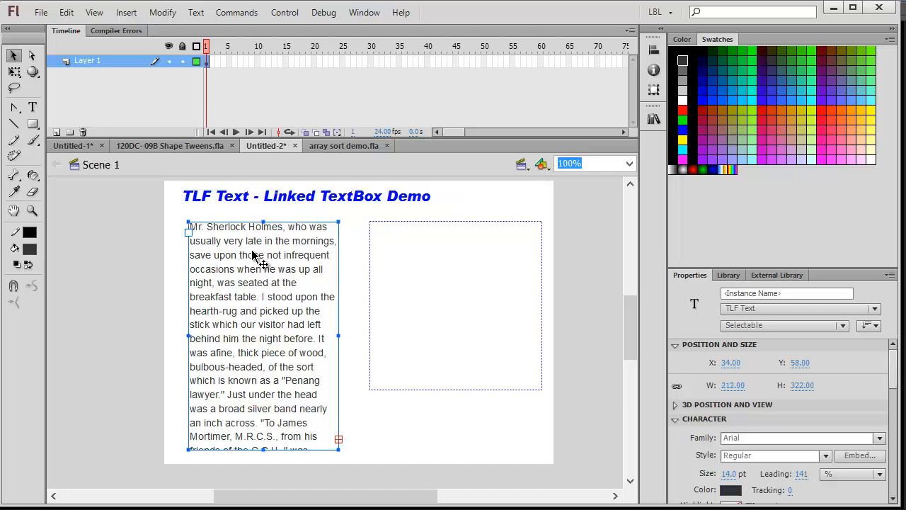
Check the Sherlock Holmes box for overflowing text by selecting through it, and inspect the empty text box beside it
left_click(32, 107)
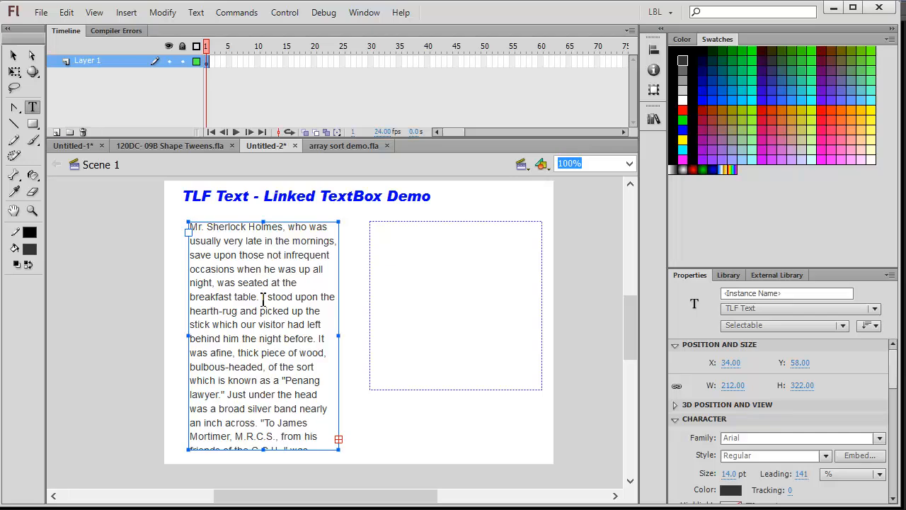
left_click_drag(274, 314, 306, 504)
left_click_drag(295, 457, 290, 230)
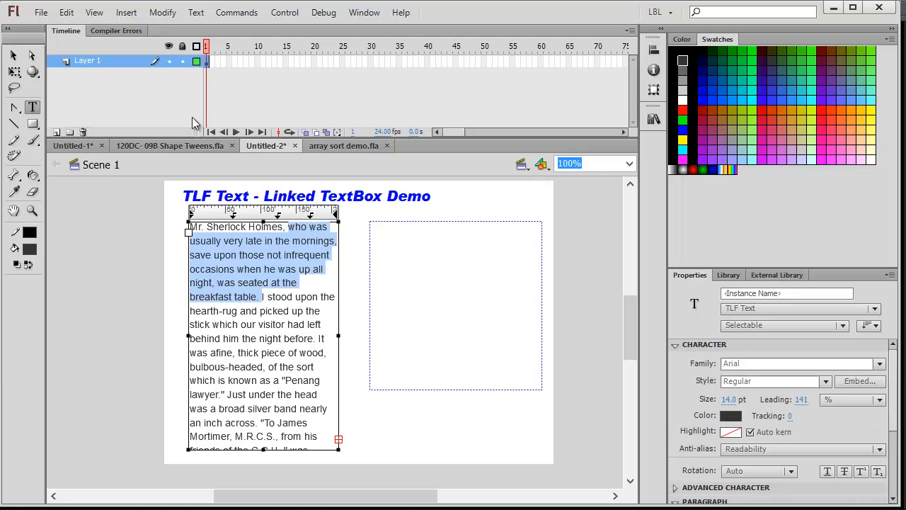
left_click(13, 54)
left_click(449, 266)
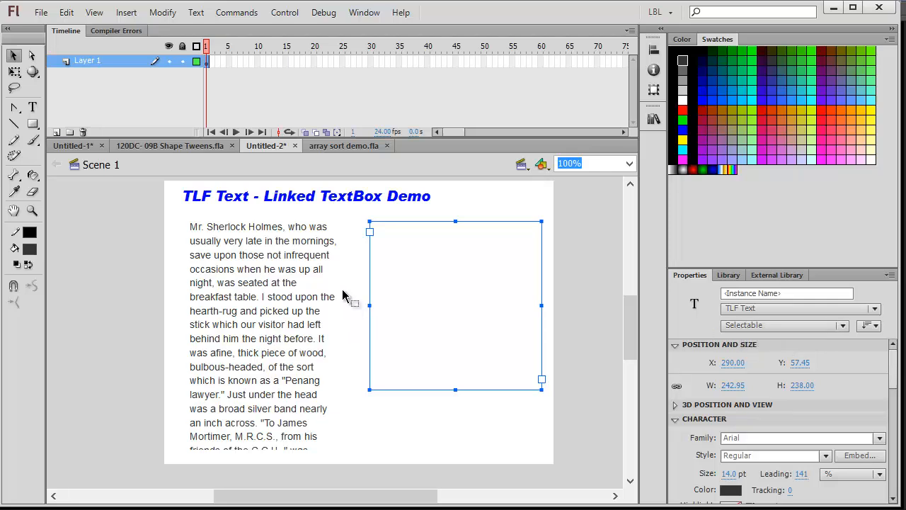
left_click(233, 261)
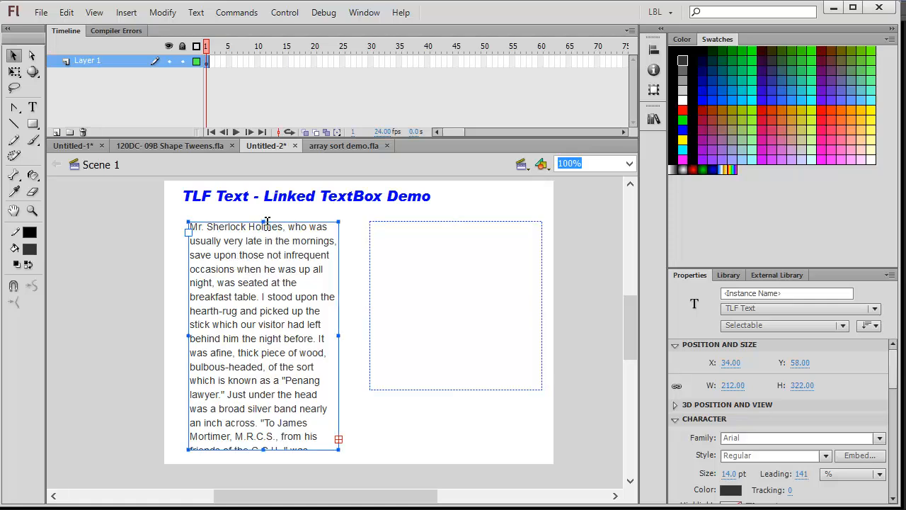
Shorten the Sherlock Holmes text box to about 212 by 157 px in the lower part of the stage
left_click_drag(267, 222, 273, 333)
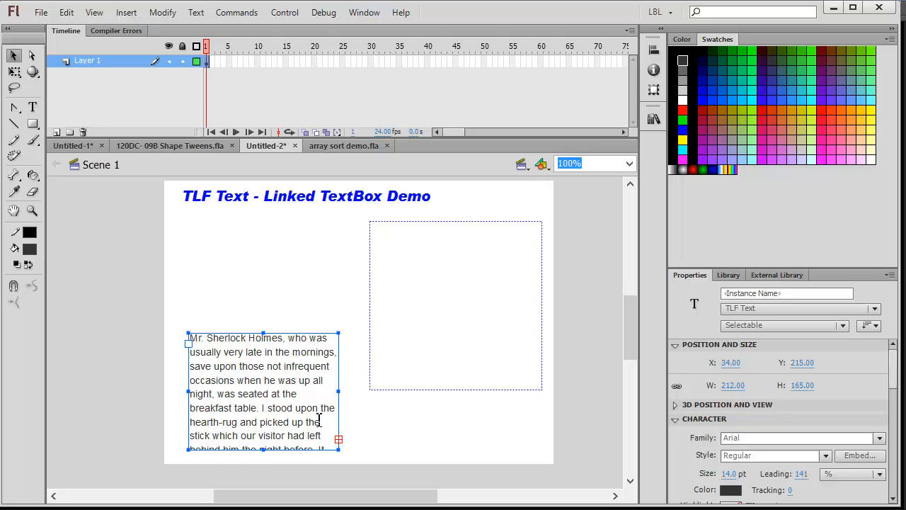
double_click(282, 417)
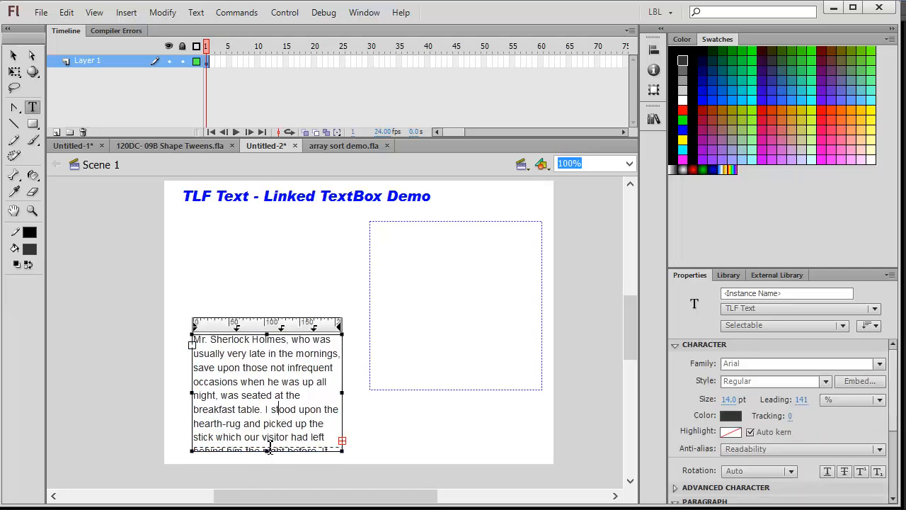
left_click_drag(273, 448, 274, 445)
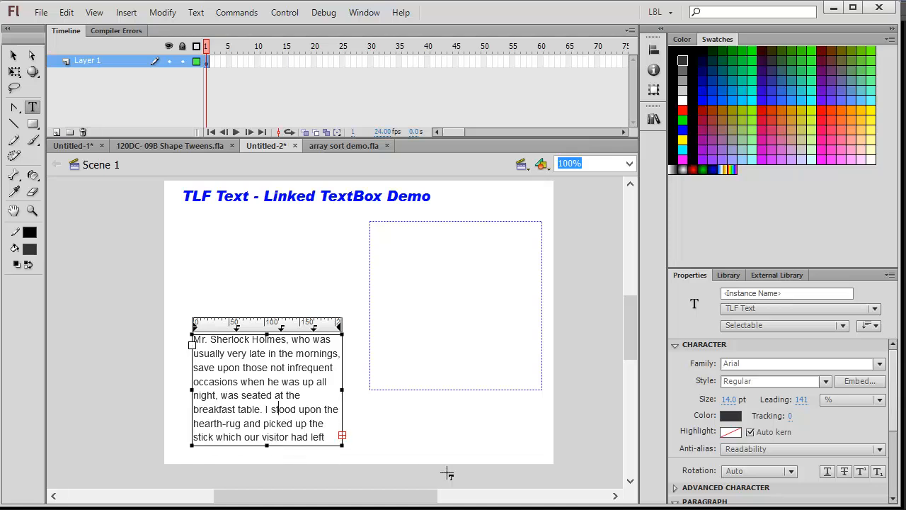
left_click(13, 56)
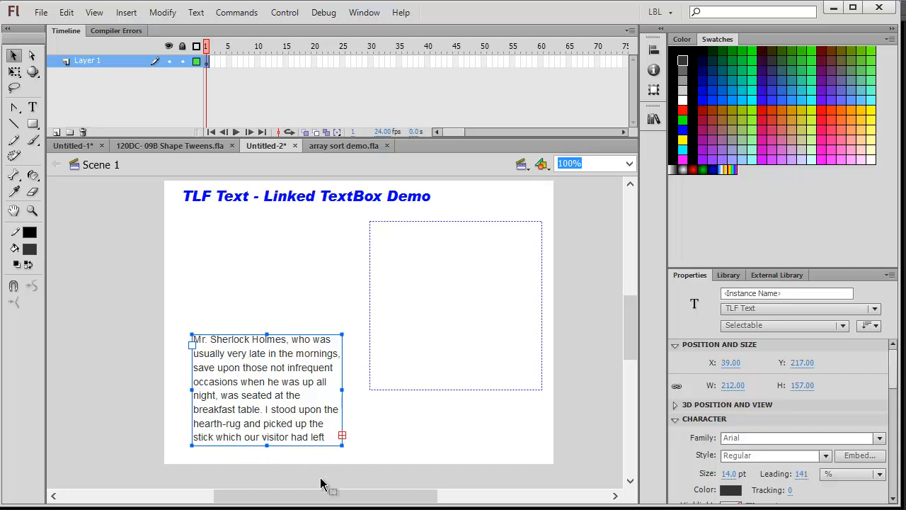
Link the Sherlock Holmes box's overflow to the empty text box beside it and extend the first box upward to reflow the text
left_click(342, 437)
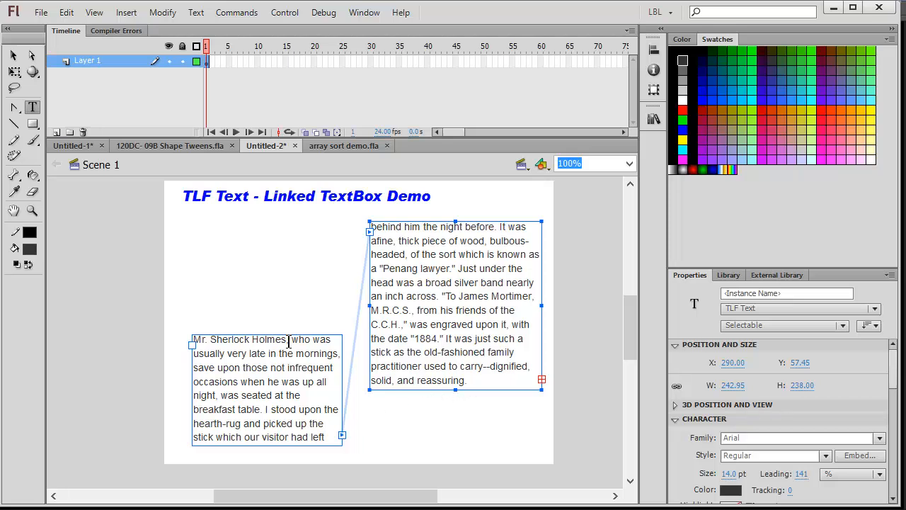
double_click(238, 353)
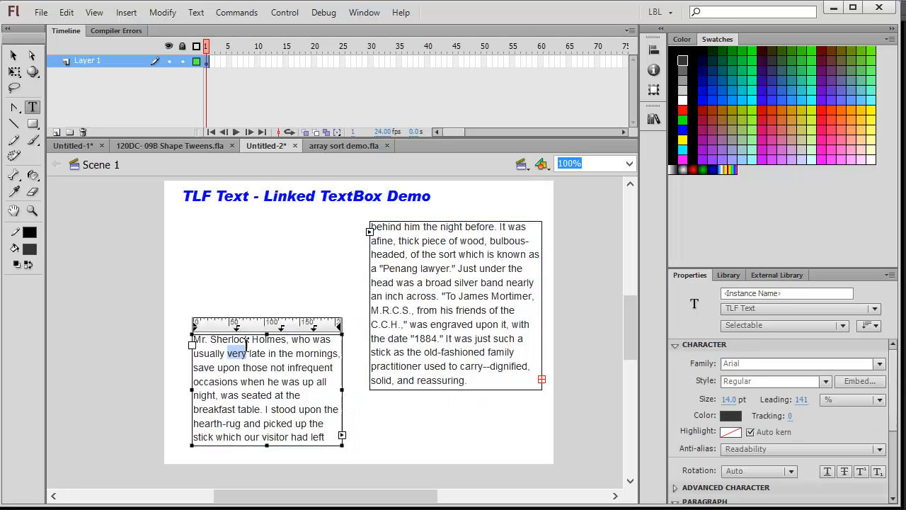
left_click(268, 337)
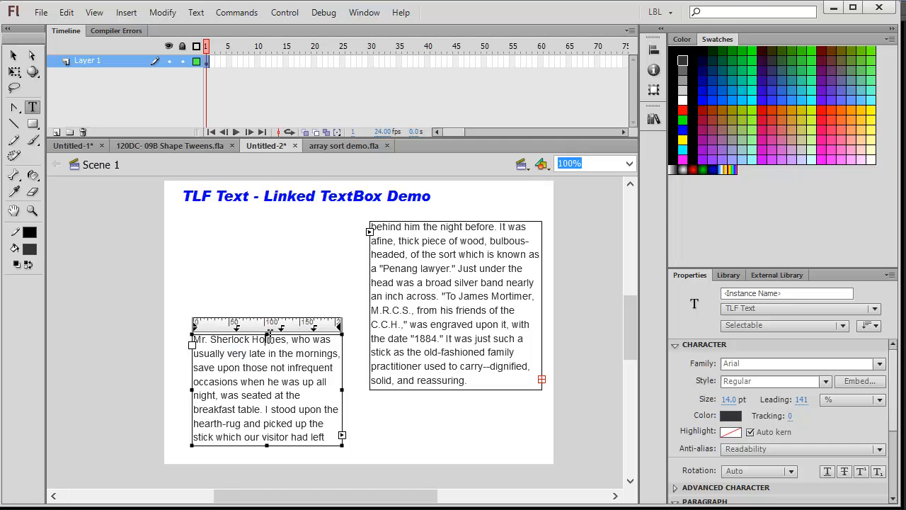
left_click_drag(271, 298, 267, 269)
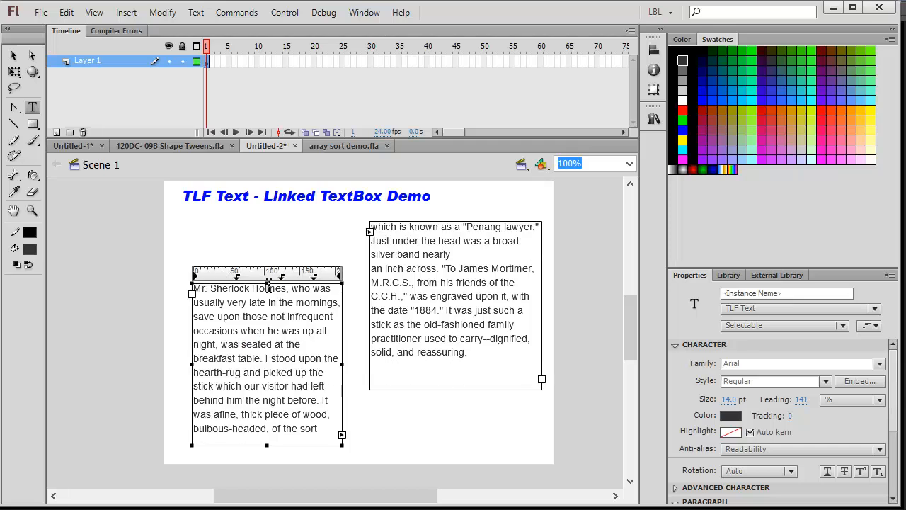